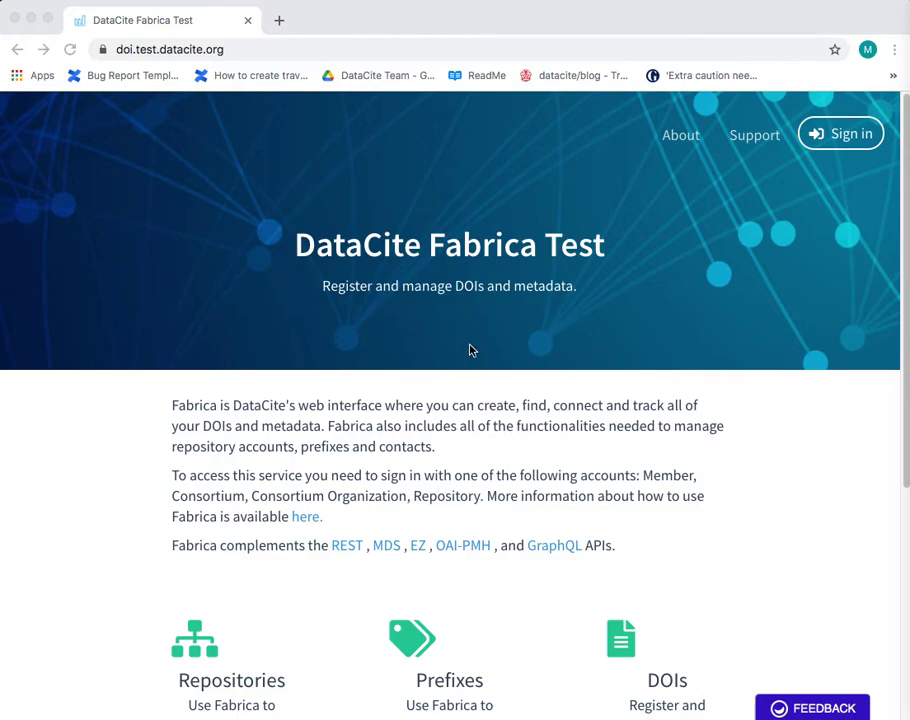
Sign in to Fabrica with the pre-filled account credentials to reach the repository Settings page
{"action": "left_click", "coordinate": [842, 138]}
{"action": "left_click", "coordinate": [840, 139]}
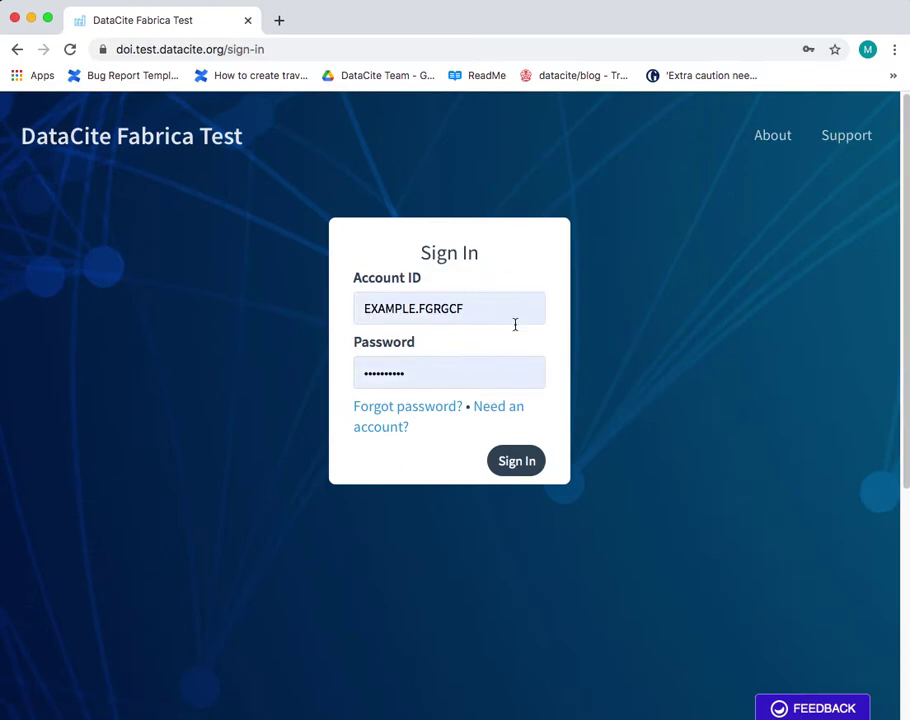
{"action": "left_click", "coordinate": [514, 462]}
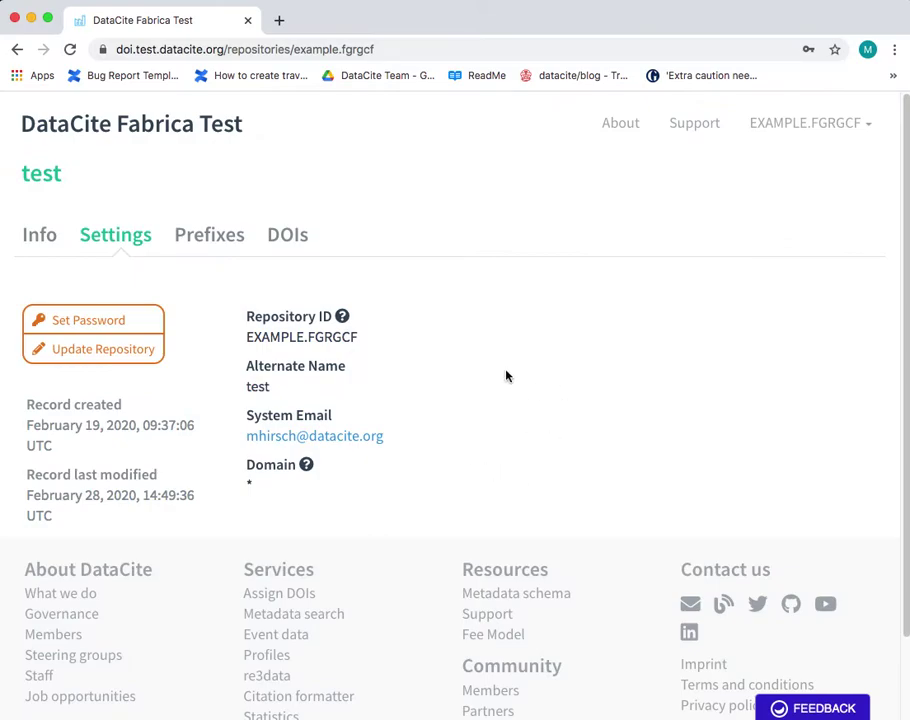
Start a new DOI from the form, keeping the generated suffix 5qtr-yf28 under prefix 10.80261 as Draft
{"action": "left_click", "coordinate": [295, 245]}
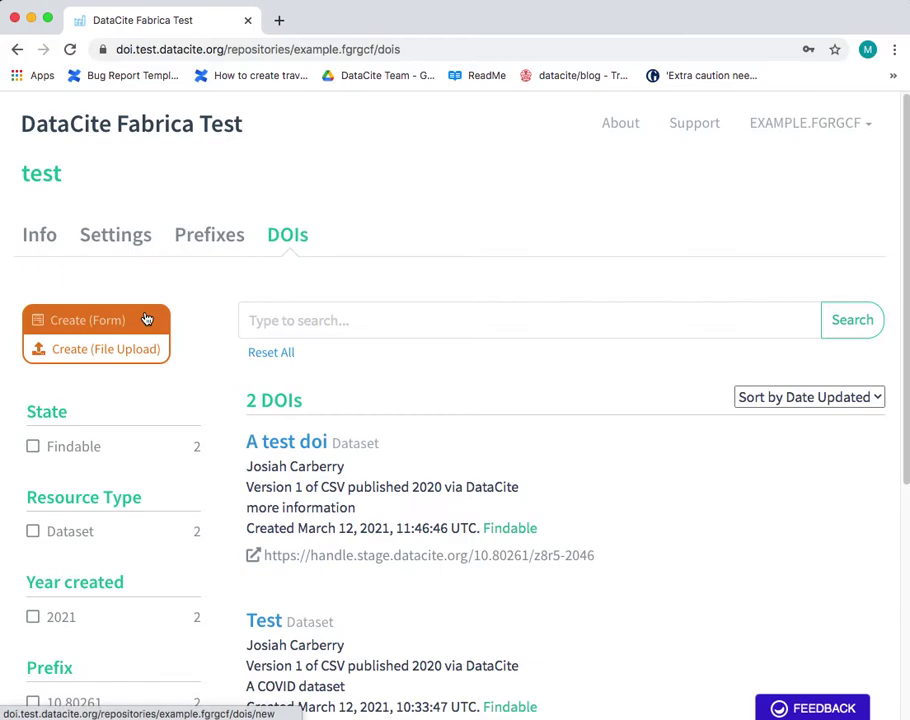
{"action": "left_click", "coordinate": [146, 319]}
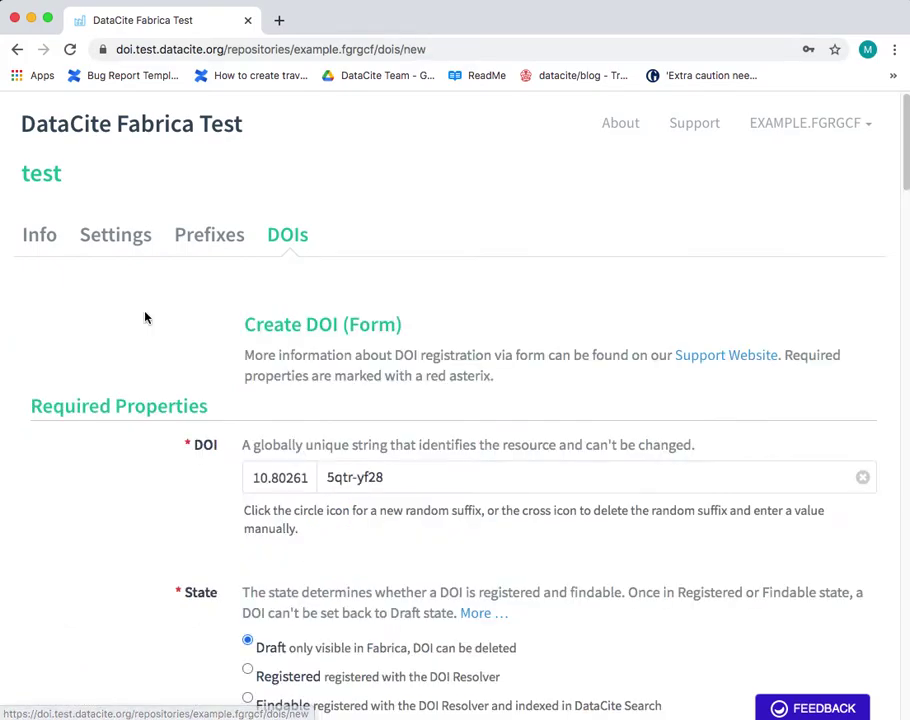
{"action": "scroll", "coordinate": [179, 308], "scroll_direction": "down", "scroll_amount": 2}
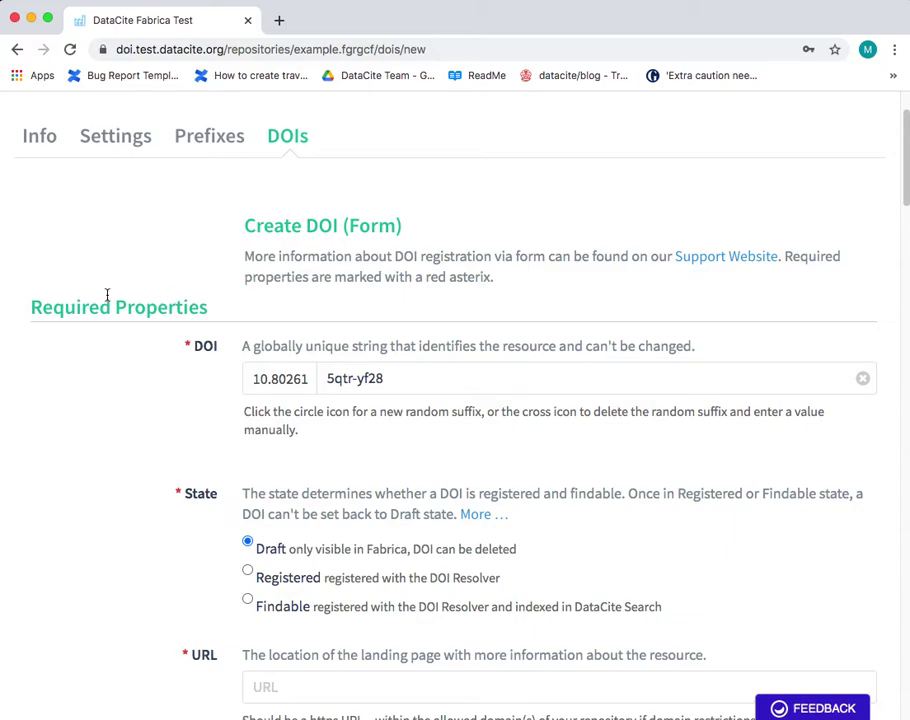
{"action": "scroll", "coordinate": [111, 295], "scroll_direction": "down", "scroll_amount": 2}
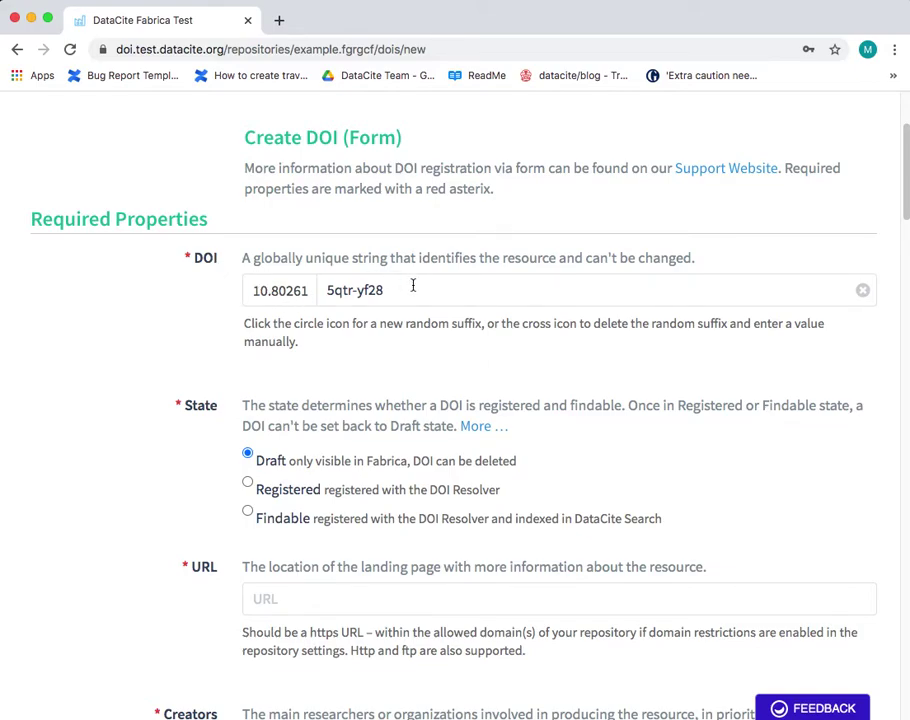
{"action": "left_click_drag", "start_coordinate": [449, 291], "coordinate": [318, 290]}
{"action": "left_click", "coordinate": [380, 357]}
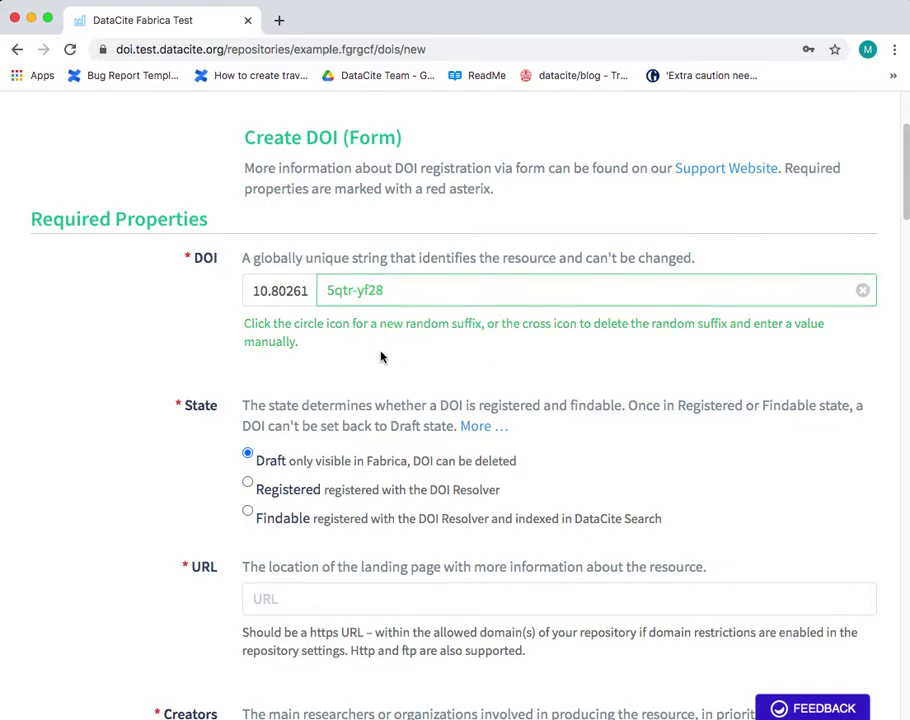
{"action": "scroll", "coordinate": [380, 357], "scroll_direction": "down", "scroll_amount": 2}
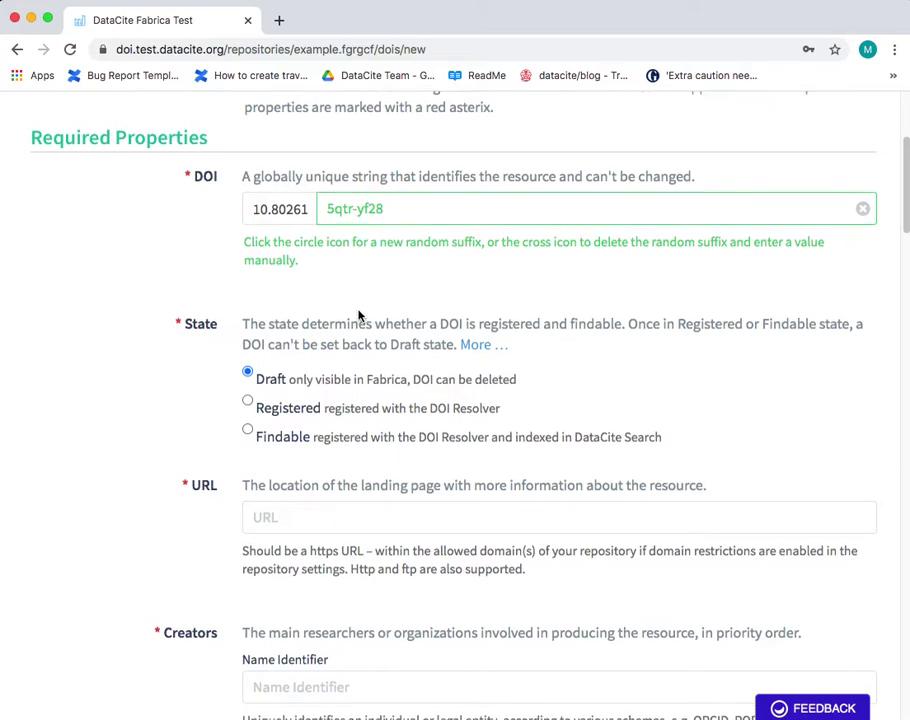
{"action": "scroll", "coordinate": [358, 315], "scroll_direction": "down", "scroll_amount": 1}
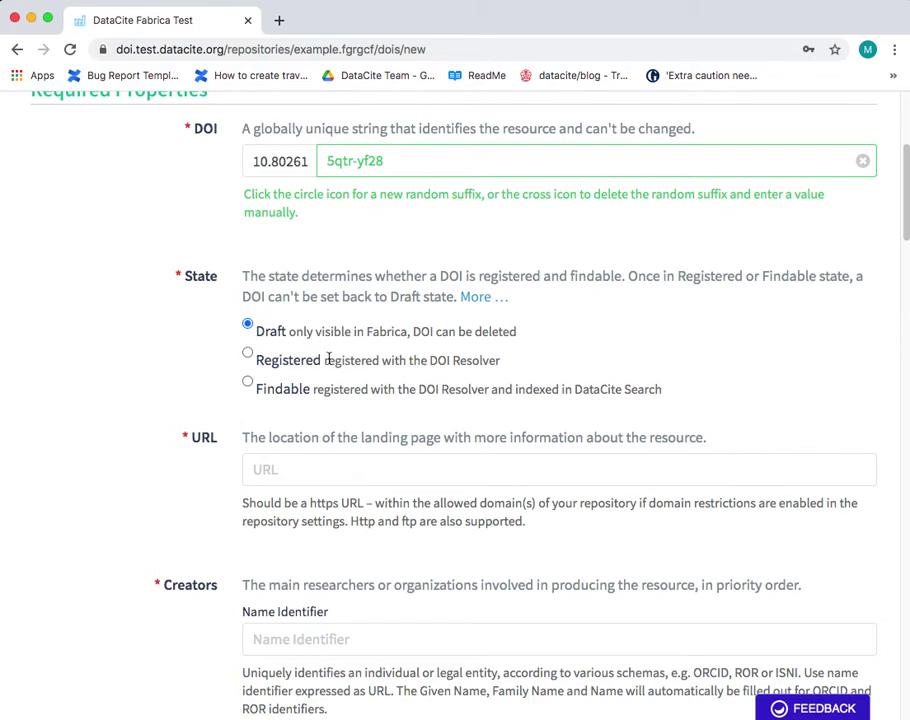
{"action": "scroll", "coordinate": [330, 358], "scroll_direction": "down", "scroll_amount": 3}
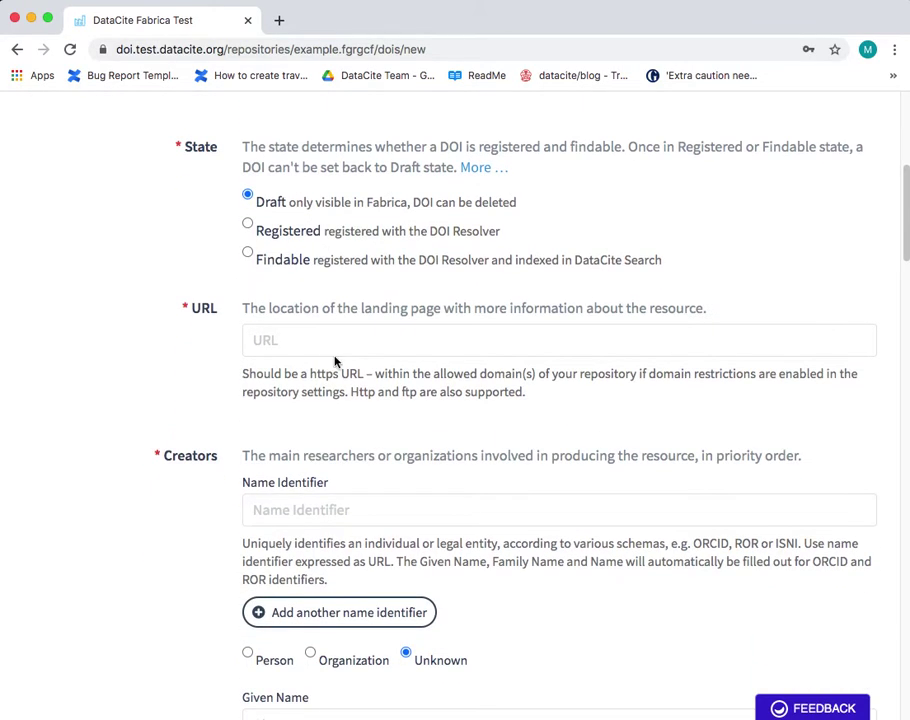
{"action": "left_click", "coordinate": [284, 342]}
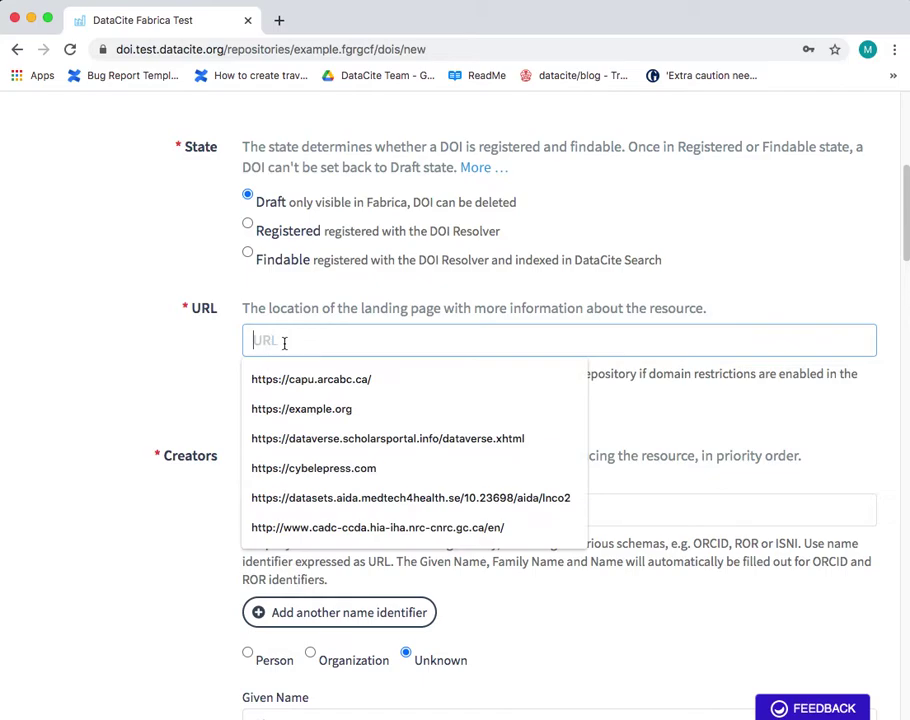
{"action": "left_click", "coordinate": [258, 417]}
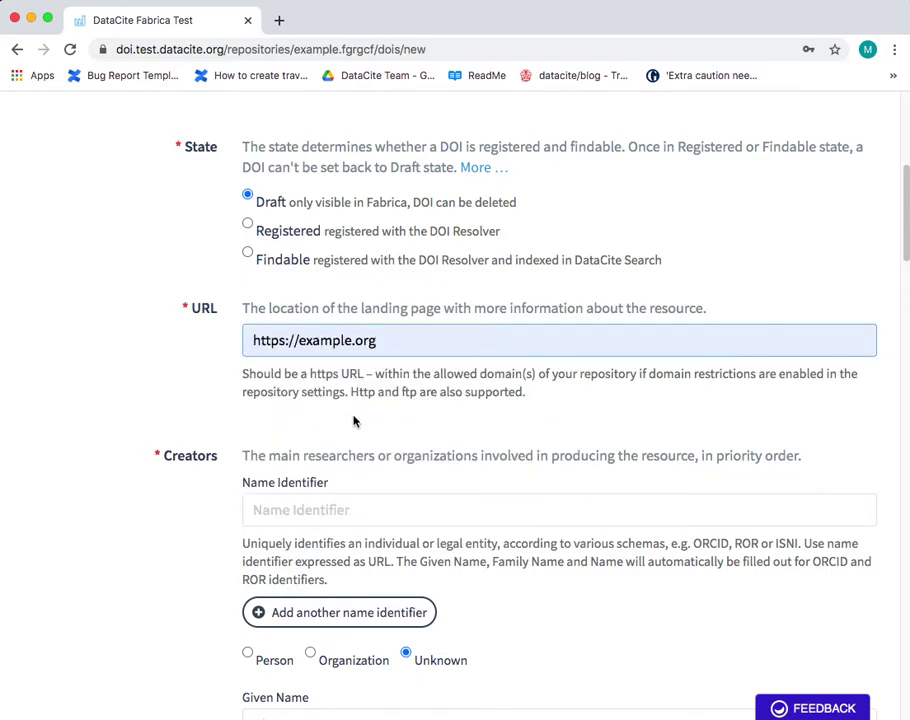
{"action": "scroll", "coordinate": [353, 422], "scroll_direction": "down", "scroll_amount": 1}
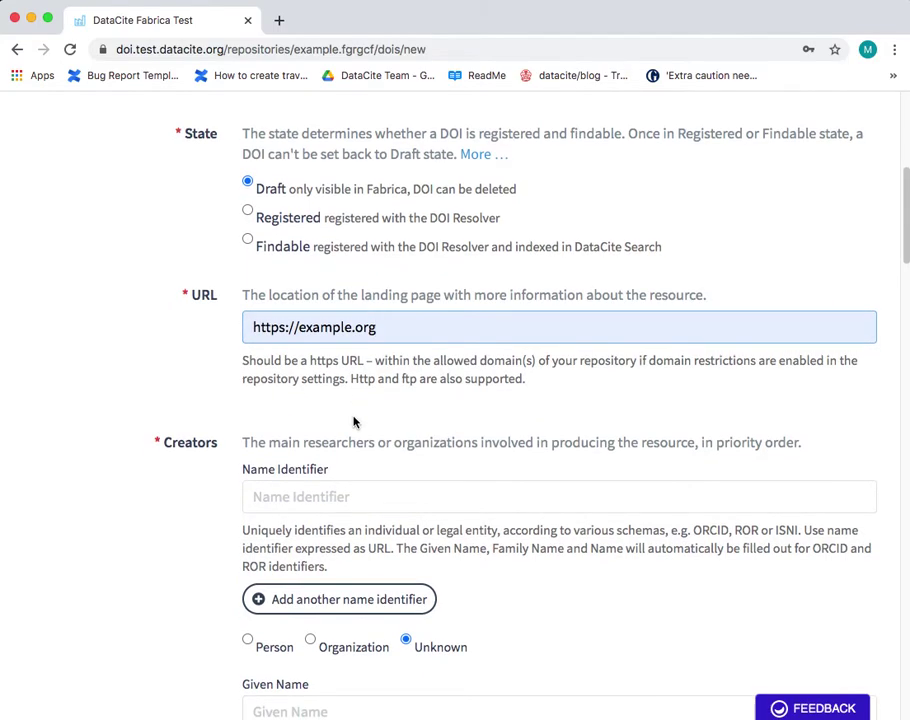
{"action": "scroll", "coordinate": [353, 422], "scroll_direction": "down", "scroll_amount": 2}
{"action": "scroll", "coordinate": [353, 420], "scroll_direction": "down", "scroll_amount": 3}
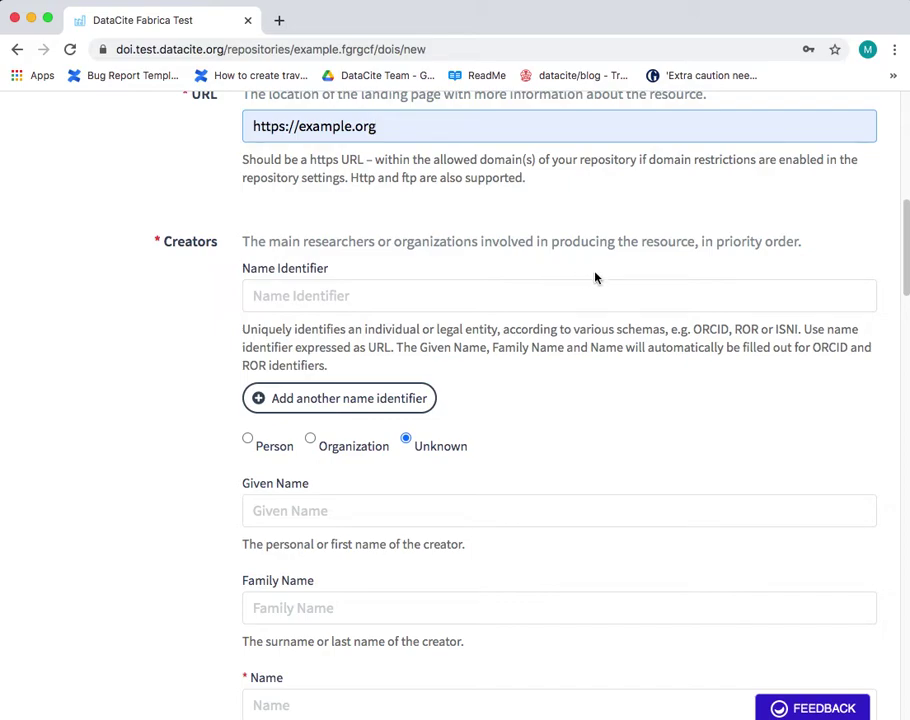
{"action": "key", "text": "super+Tab"}
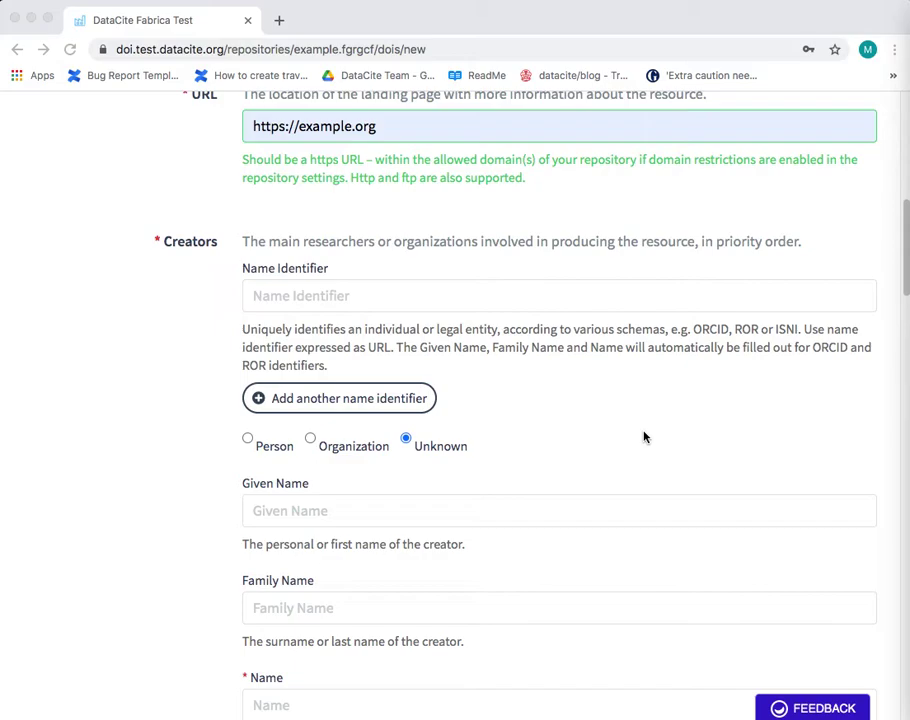
Paste the creator's ORCID identifier so the creator auto-fills as a person
{"action": "left_click", "coordinate": [396, 294]}
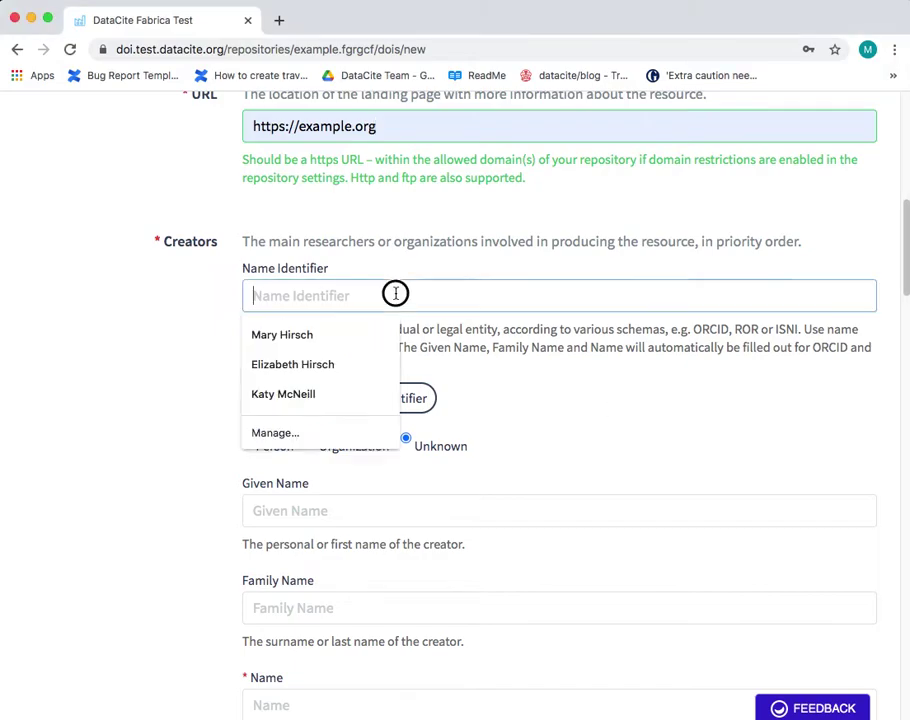
{"action": "key", "text": "super+v"}
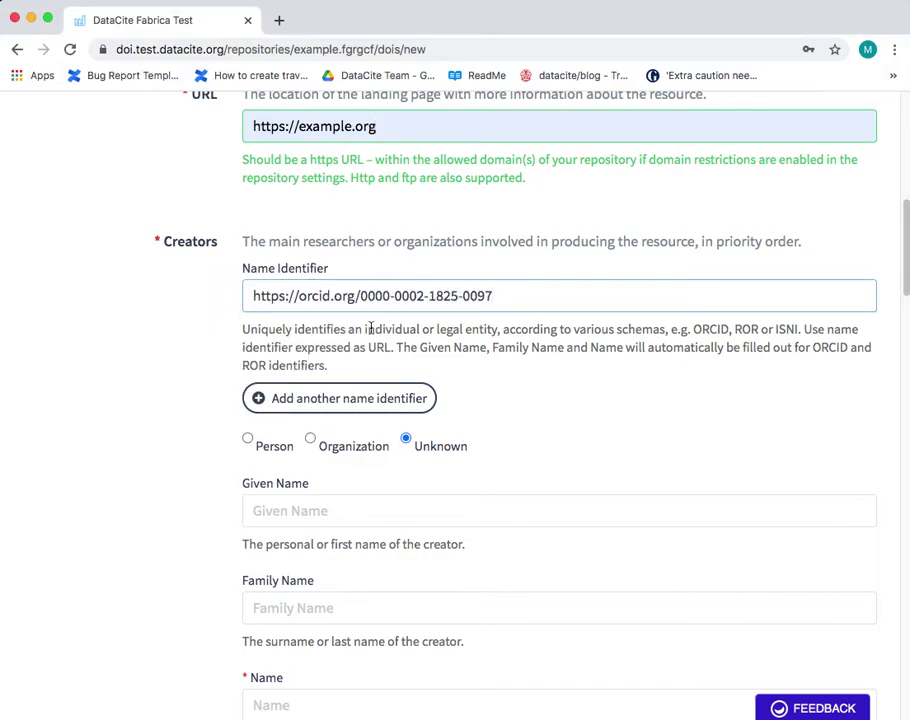
{"action": "left_click", "coordinate": [196, 375]}
{"action": "scroll", "coordinate": [197, 374], "scroll_direction": "down", "scroll_amount": 2}
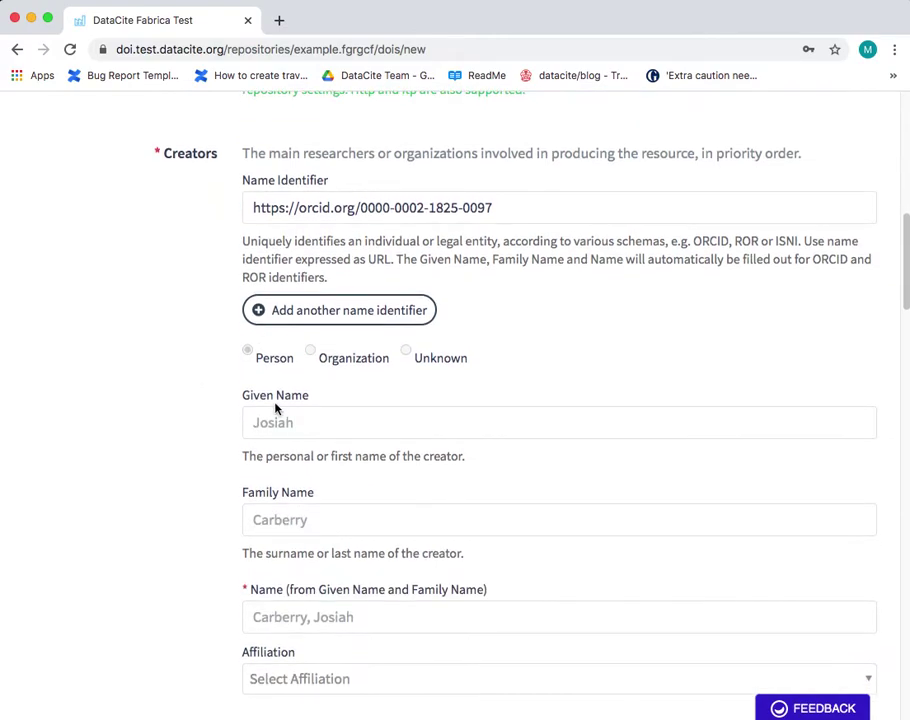
{"action": "scroll", "coordinate": [276, 477], "scroll_direction": "down", "scroll_amount": 2}
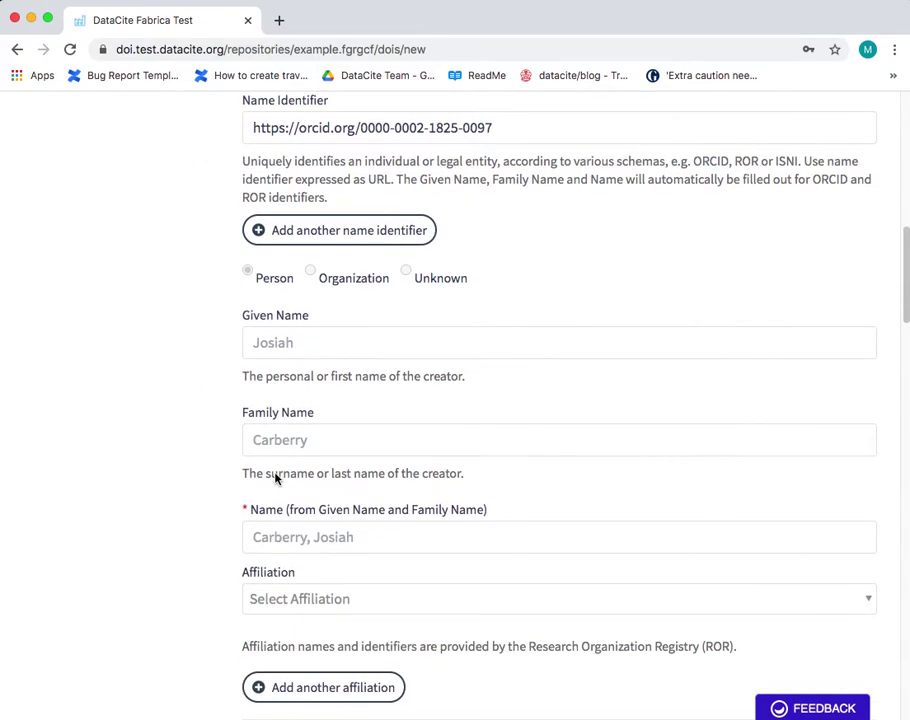
{"action": "scroll", "coordinate": [276, 477], "scroll_direction": "down", "scroll_amount": 3}
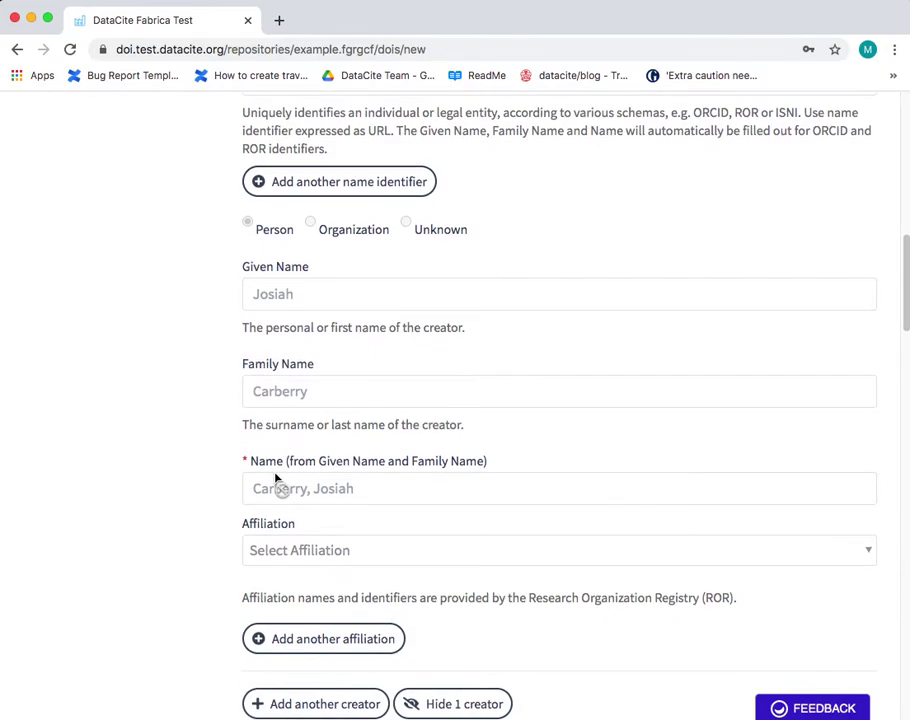
Search for and set the creator's affiliation to DataCite (ROR 04wxnsj81)
{"action": "left_click", "coordinate": [301, 451]}
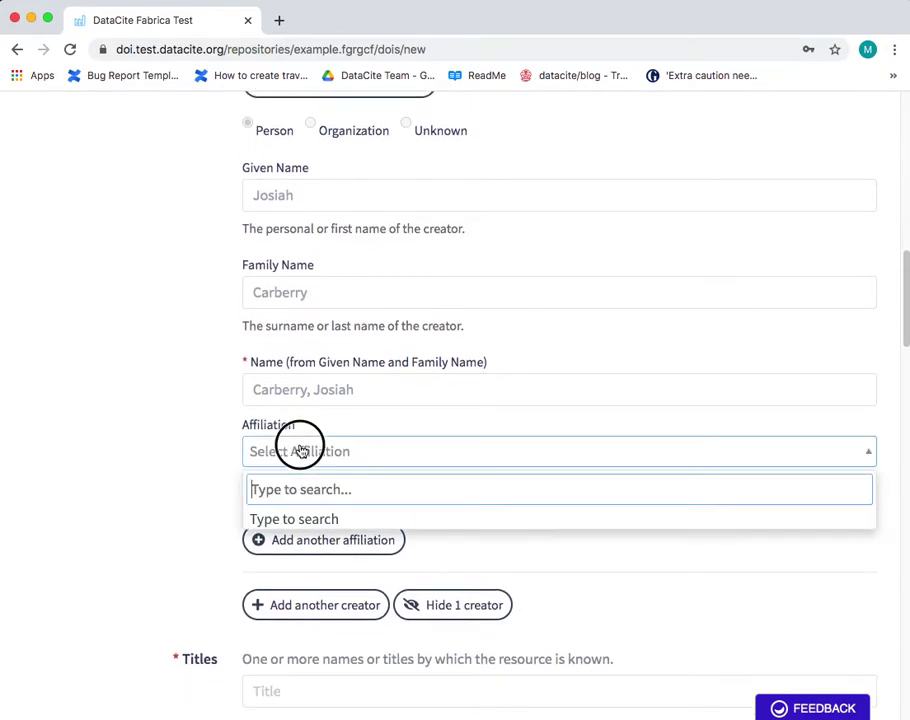
{"action": "scroll", "coordinate": [301, 451], "scroll_direction": "down", "scroll_amount": 1}
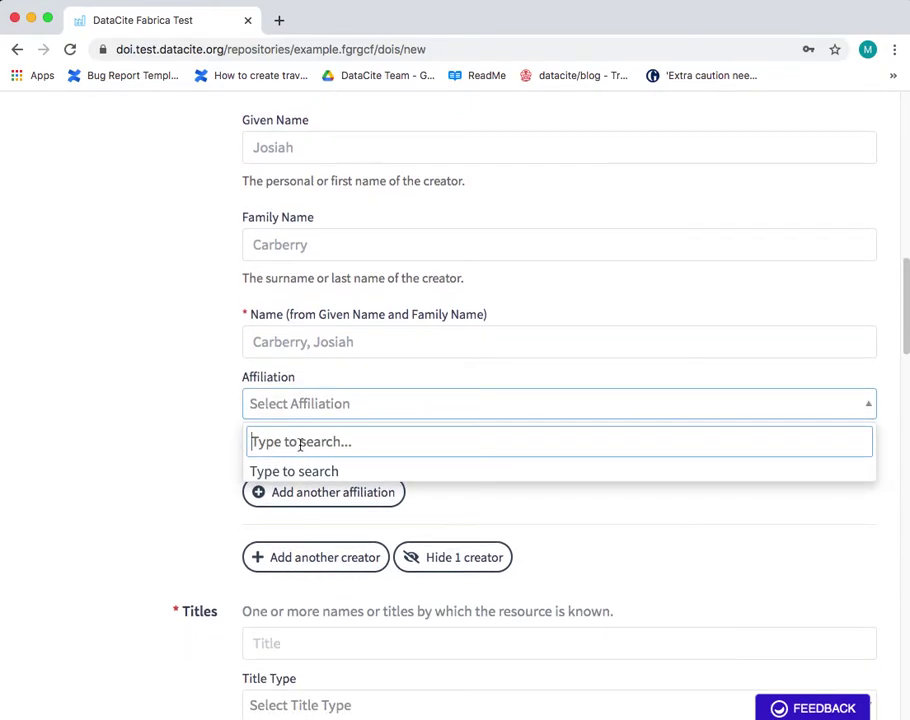
{"action": "type", "text": "Datac"}
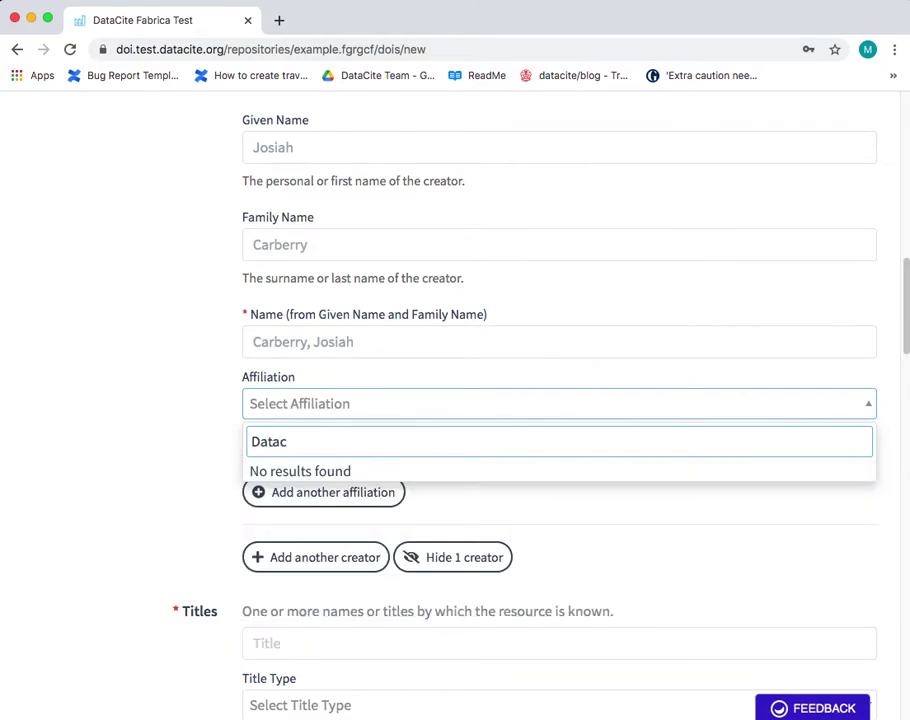
{"action": "key", "text": "BackSpace"}
{"action": "type", "text": "Cite"}
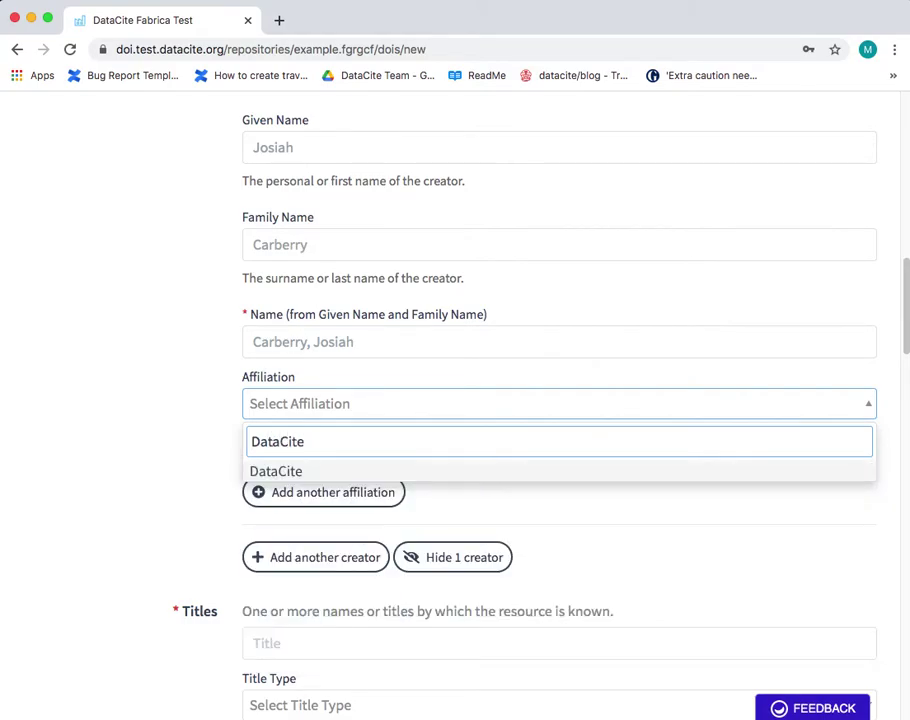
{"action": "left_click", "coordinate": [305, 472]}
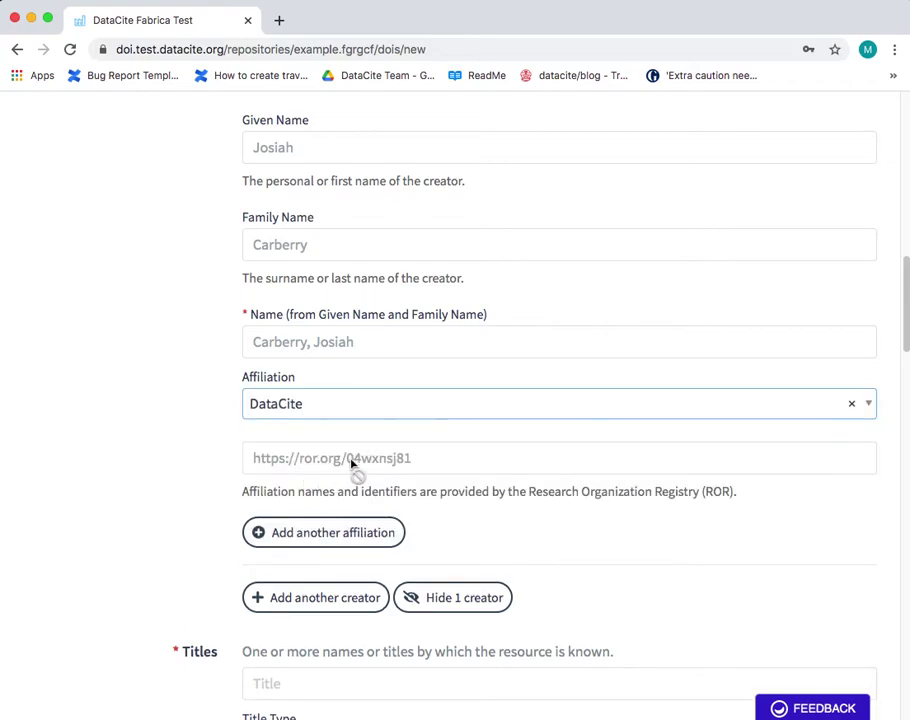
{"action": "scroll", "coordinate": [350, 463], "scroll_direction": "down", "scroll_amount": 5}
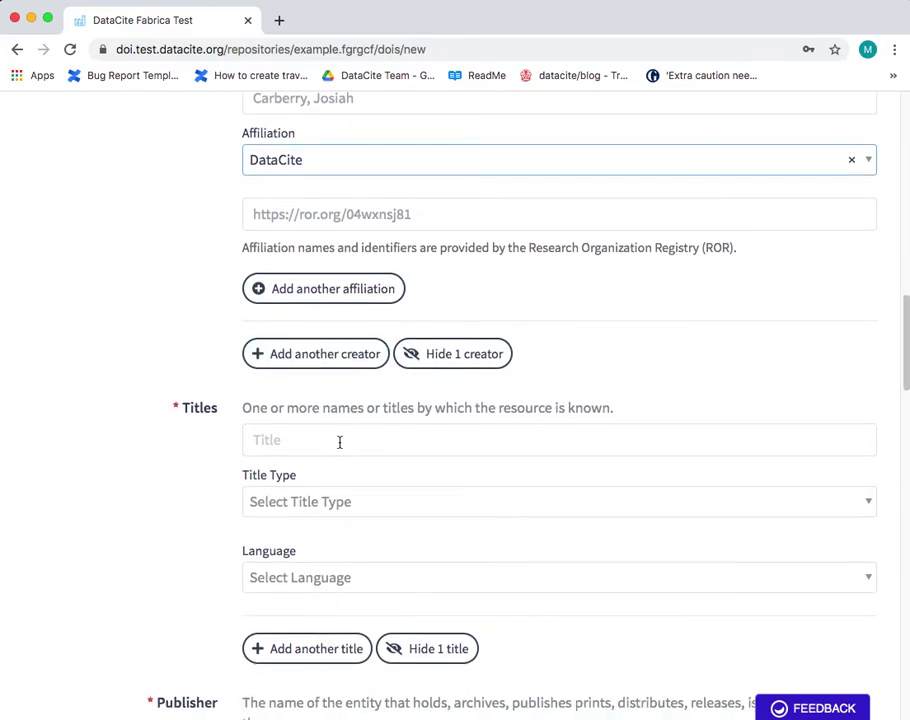
Enter the title 'The of the resource', leaving the title type unset
{"action": "left_click", "coordinate": [339, 442]}
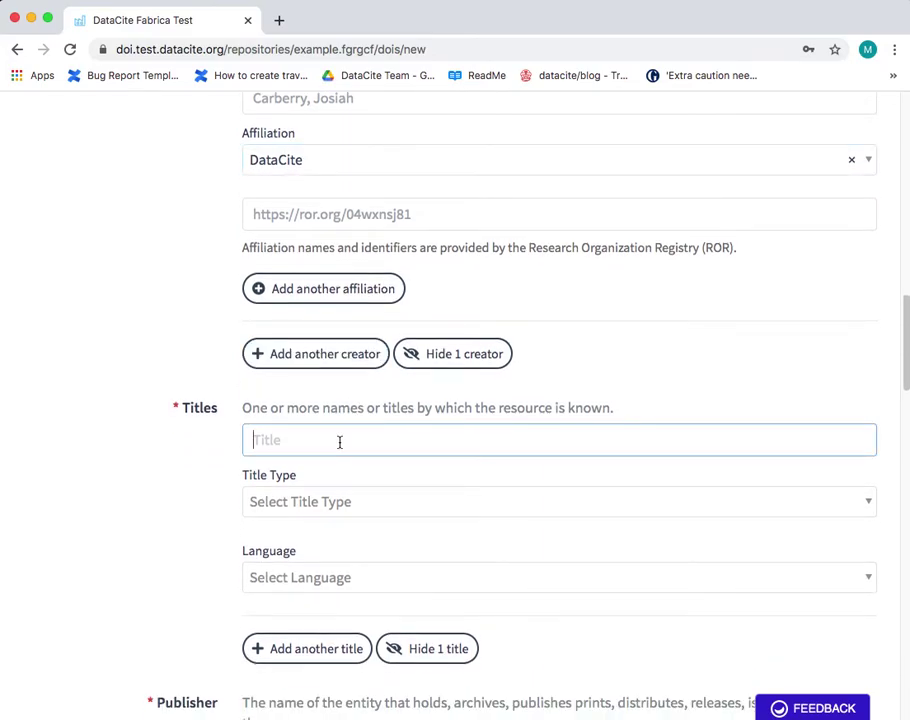
{"action": "type", "text": "The of the resource"}
{"action": "left_click", "coordinate": [198, 494]}
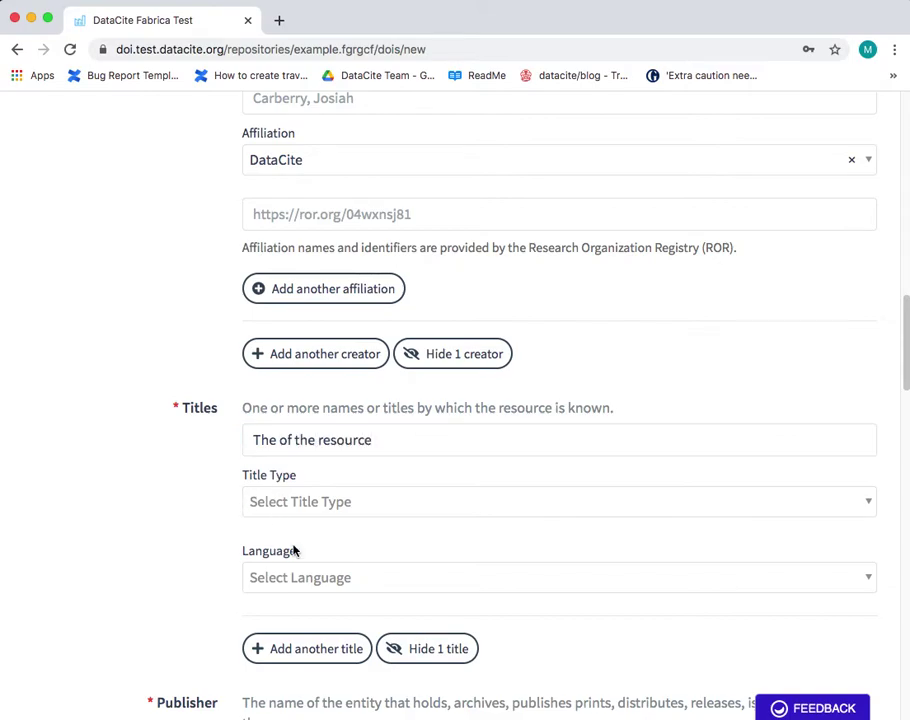
{"action": "scroll", "coordinate": [294, 549], "scroll_direction": "down", "scroll_amount": 3}
{"action": "left_click", "coordinate": [344, 399]}
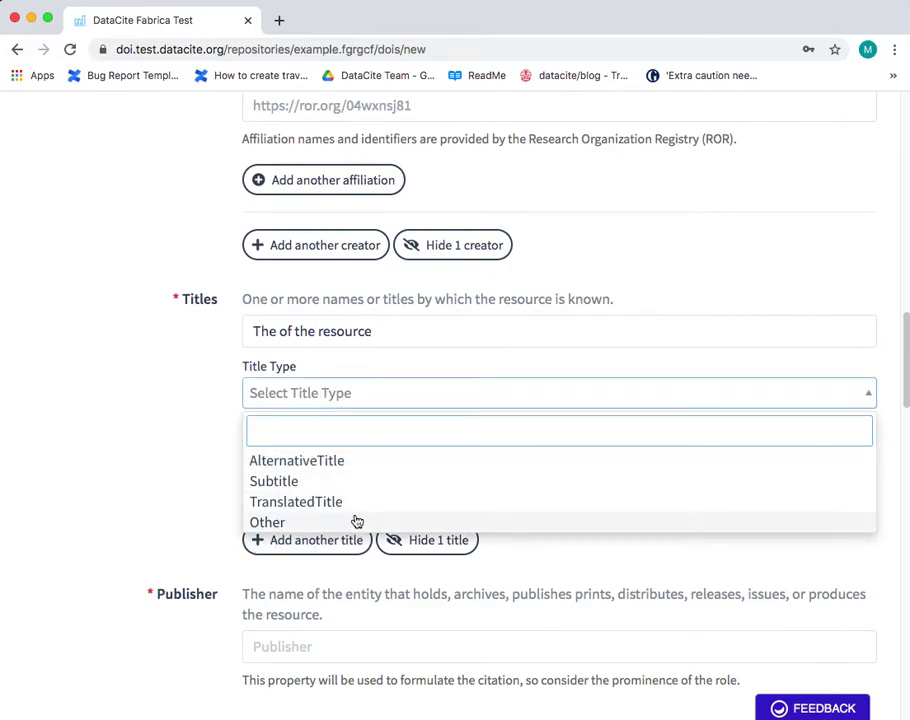
{"action": "left_click", "coordinate": [173, 427]}
{"action": "scroll", "coordinate": [223, 427], "scroll_direction": "down", "scroll_amount": 3}
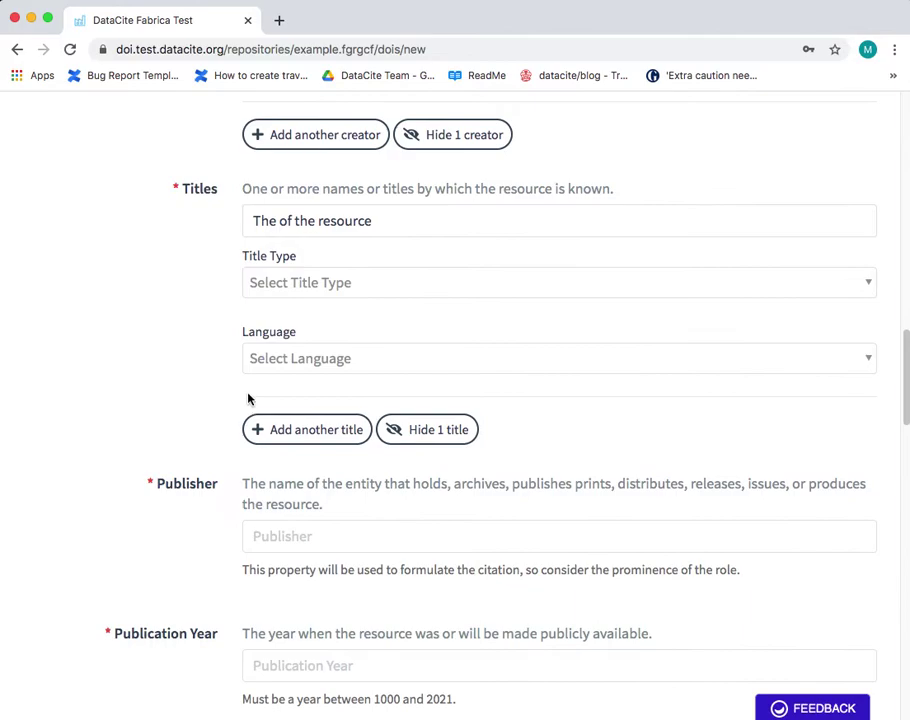
Set the title's language to English
{"action": "left_click", "coordinate": [300, 366]}
{"action": "type", "text": "enh"}
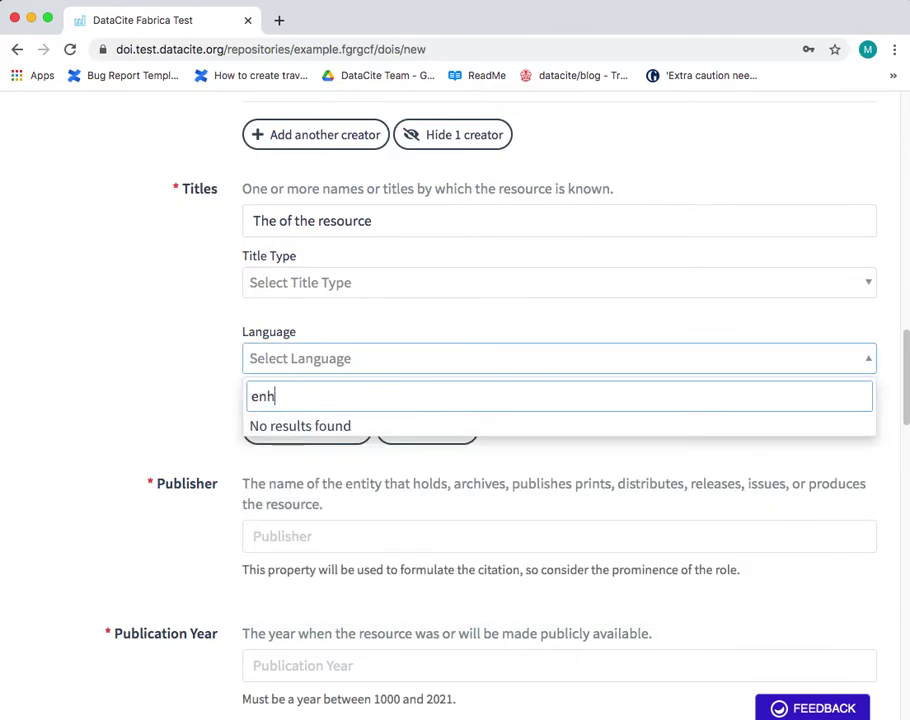
{"action": "key", "text": "BackSpace"}
{"action": "type", "text": "g"}
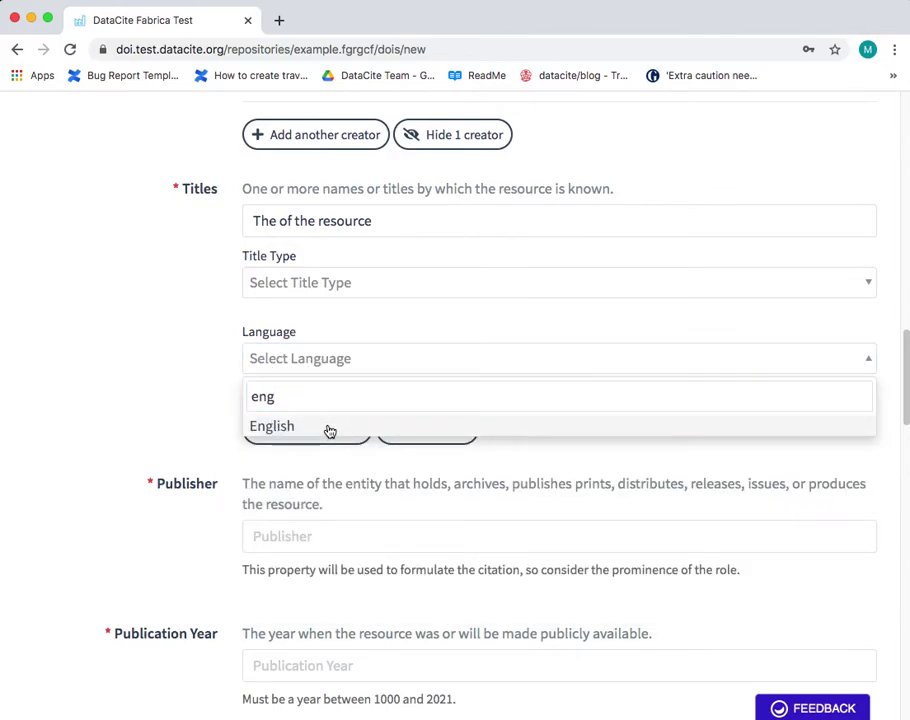
{"action": "left_click", "coordinate": [330, 428]}
Enter DataCite as the publisher and 2020 as the publication year
{"action": "scroll", "coordinate": [185, 396], "scroll_direction": "down", "scroll_amount": 3}
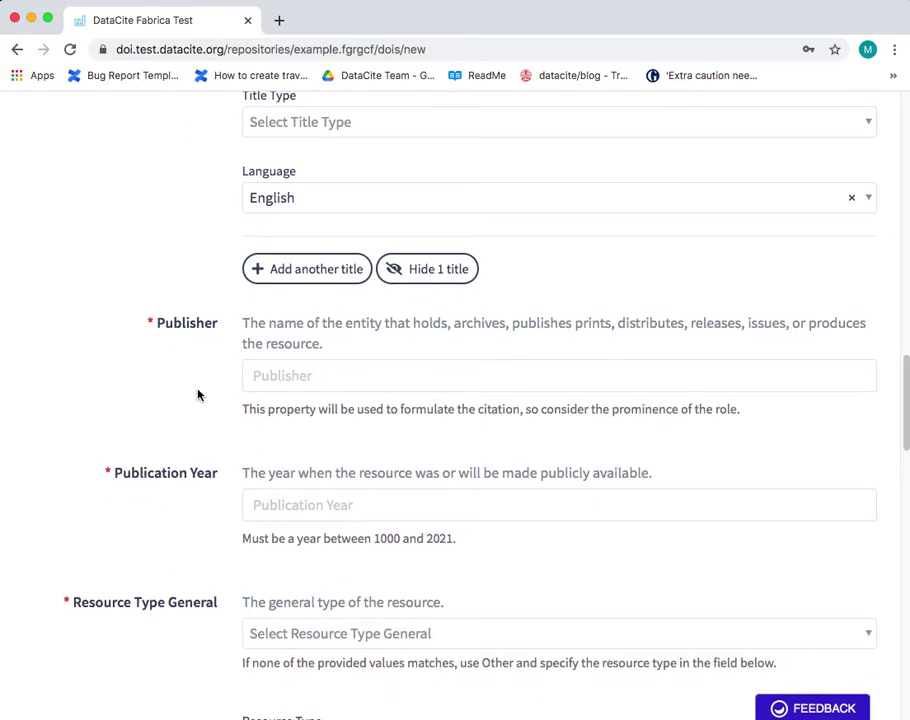
{"action": "scroll", "coordinate": [156, 400], "scroll_direction": "down", "scroll_amount": 2}
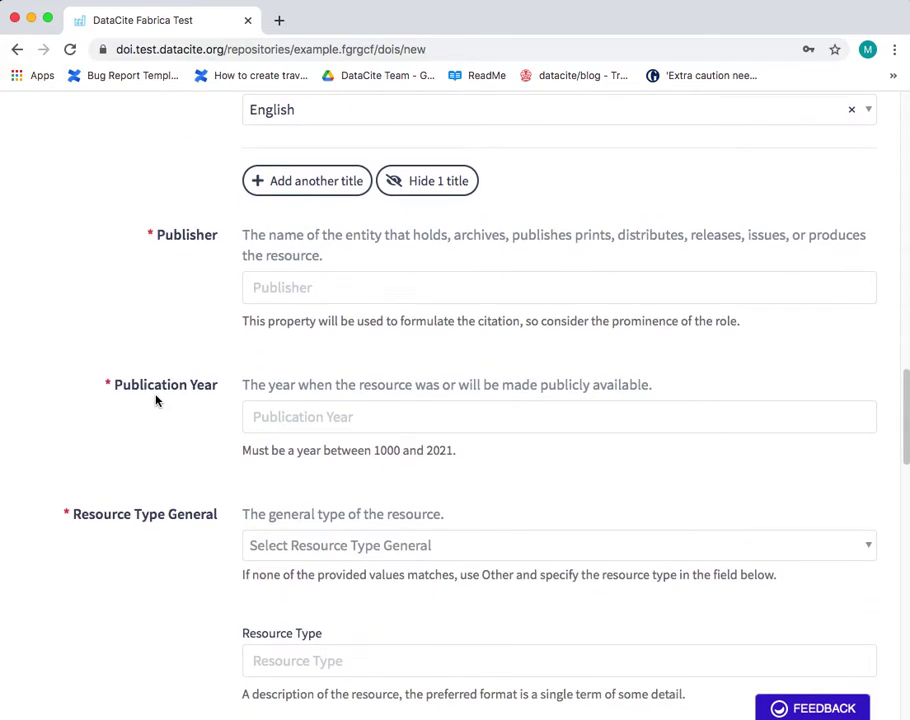
{"action": "left_click", "coordinate": [309, 288]}
{"action": "type", "text": "Da"}
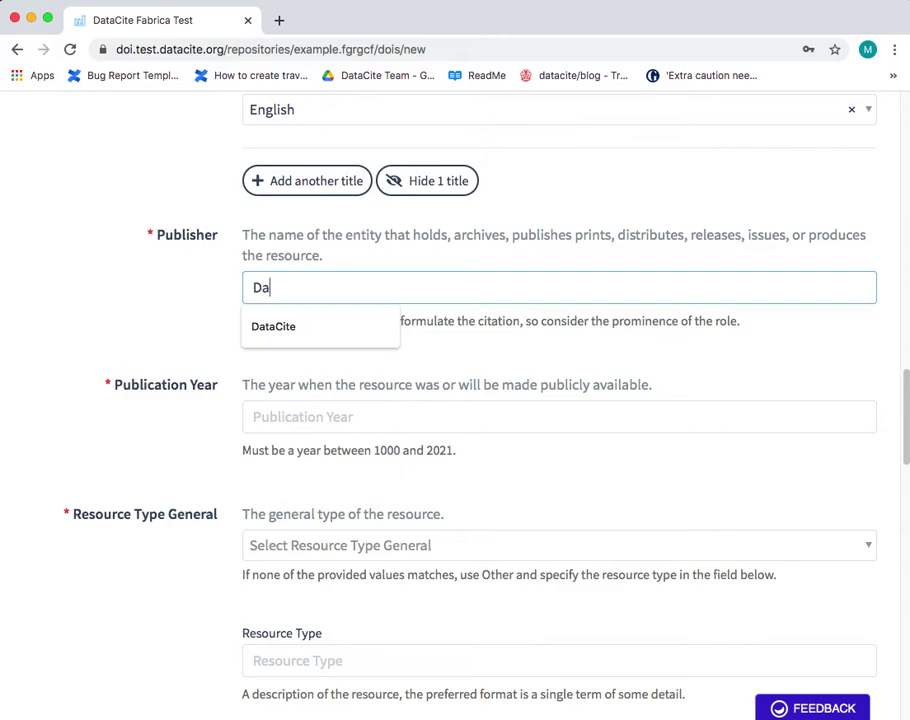
{"action": "type", "text": "taCite"}
{"action": "left_click", "coordinate": [285, 355]}
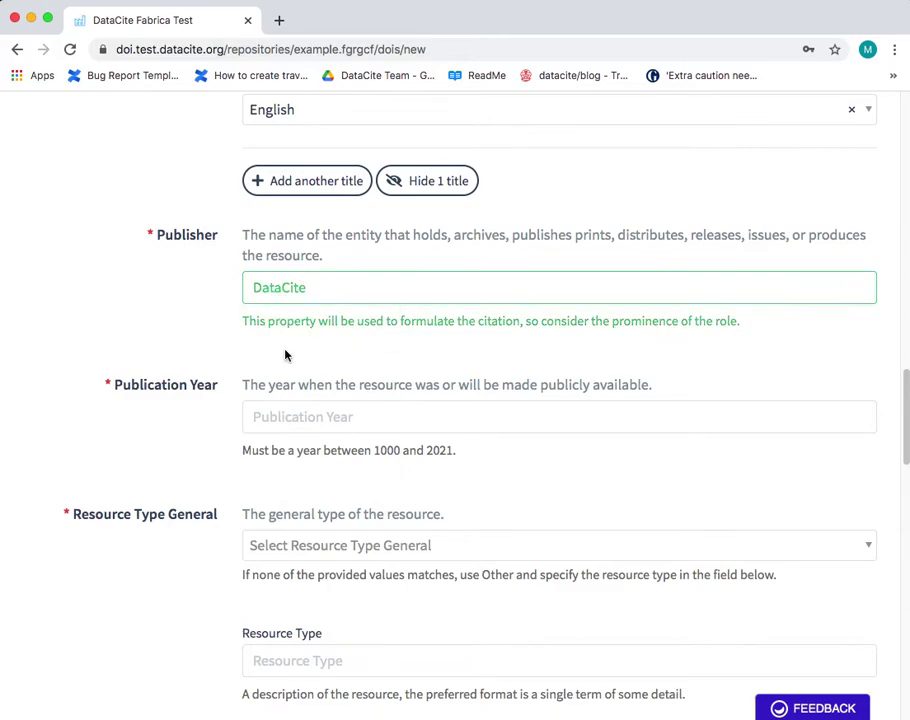
{"action": "scroll", "coordinate": [285, 355], "scroll_direction": "down", "scroll_amount": 2}
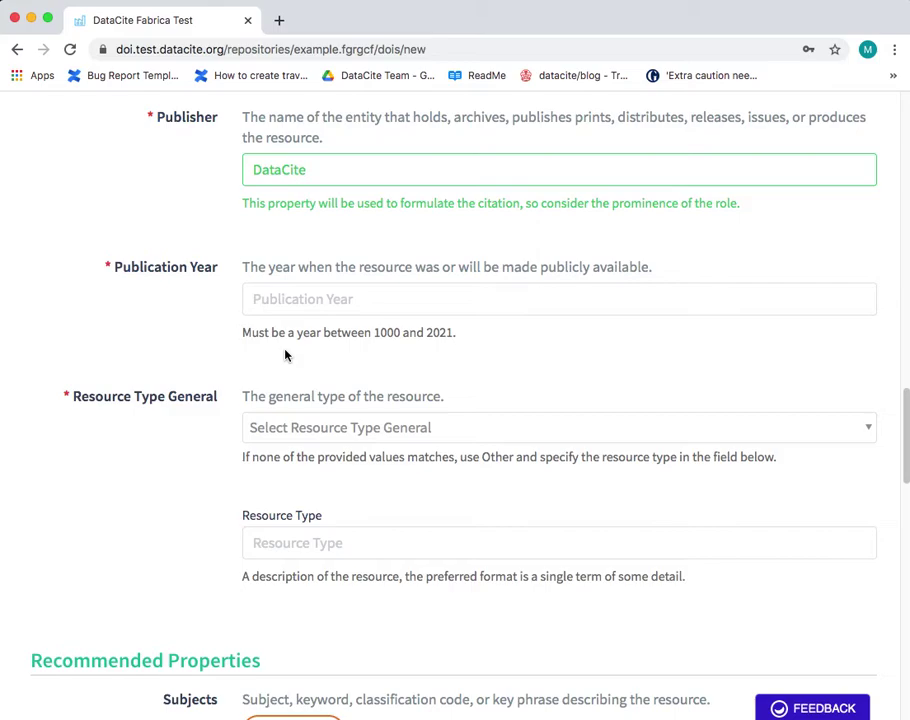
{"action": "left_click", "coordinate": [269, 299]}
{"action": "type", "text": "2020"}
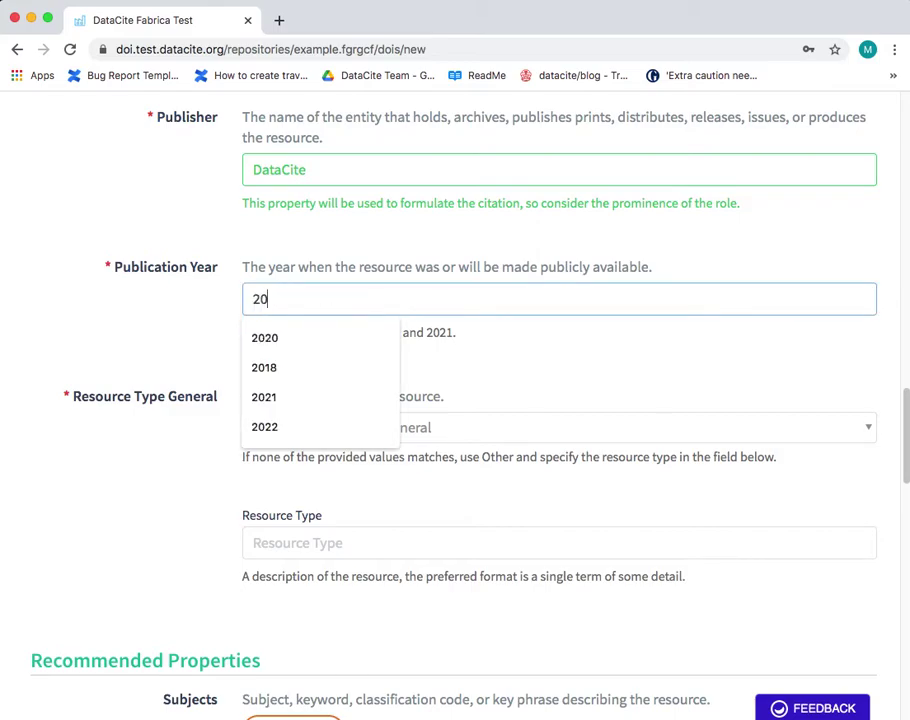
{"action": "left_click", "coordinate": [303, 368]}
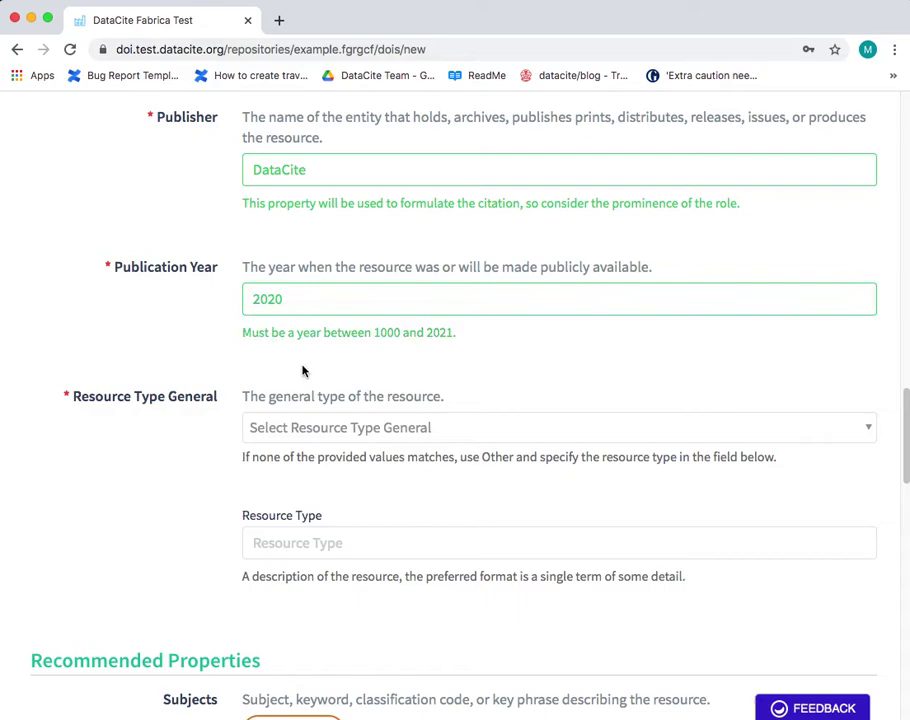
Set resource type general to Dataset and the resource type to CSV
{"action": "scroll", "coordinate": [308, 376], "scroll_direction": "down", "scroll_amount": 1}
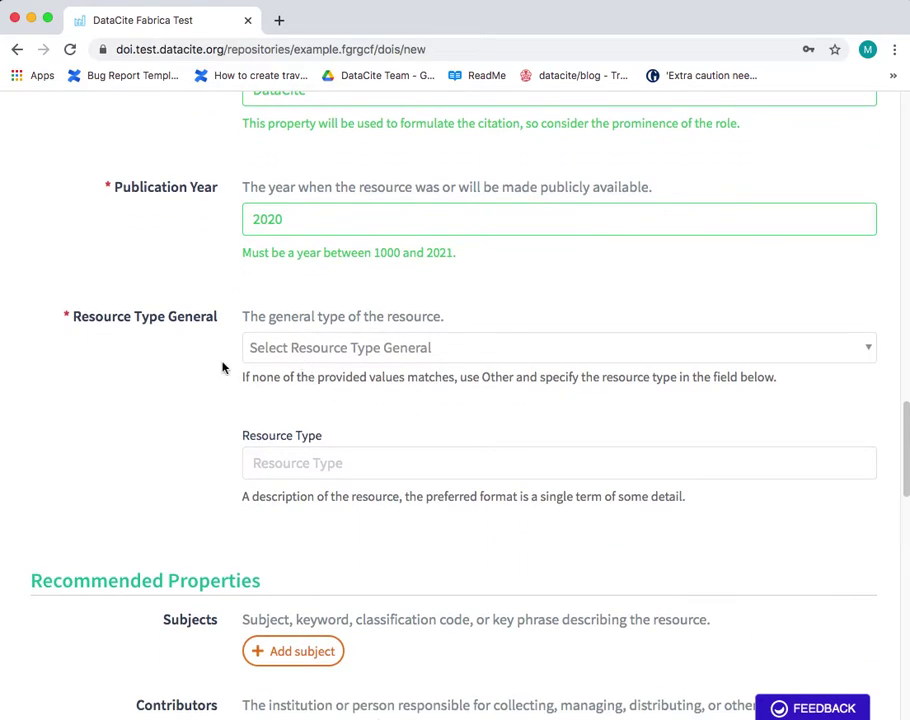
{"action": "left_click", "coordinate": [274, 349]}
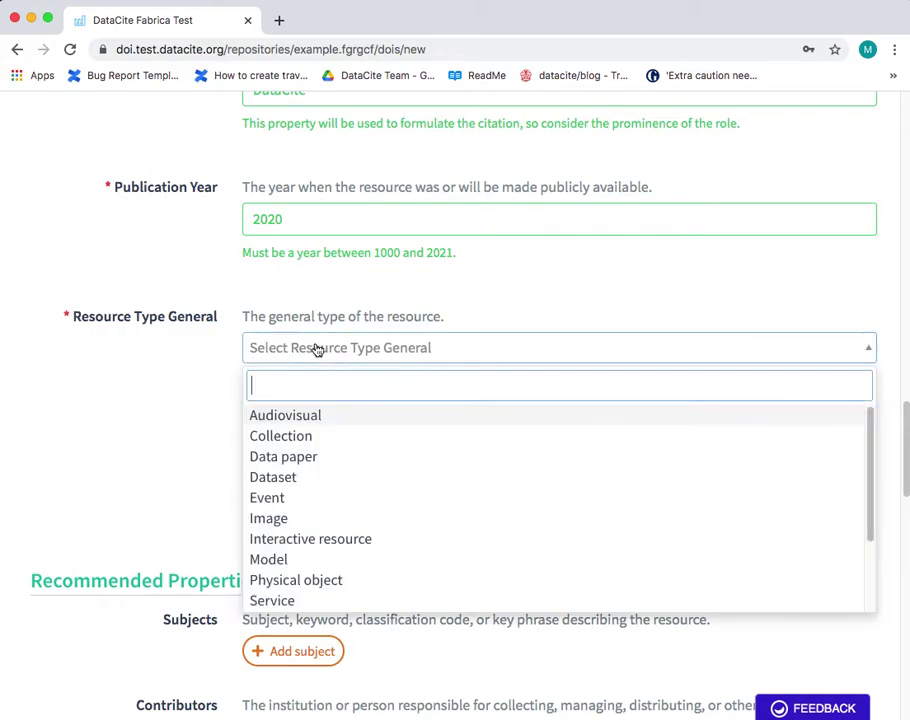
{"action": "left_click", "coordinate": [314, 478]}
{"action": "left_click", "coordinate": [274, 398]}
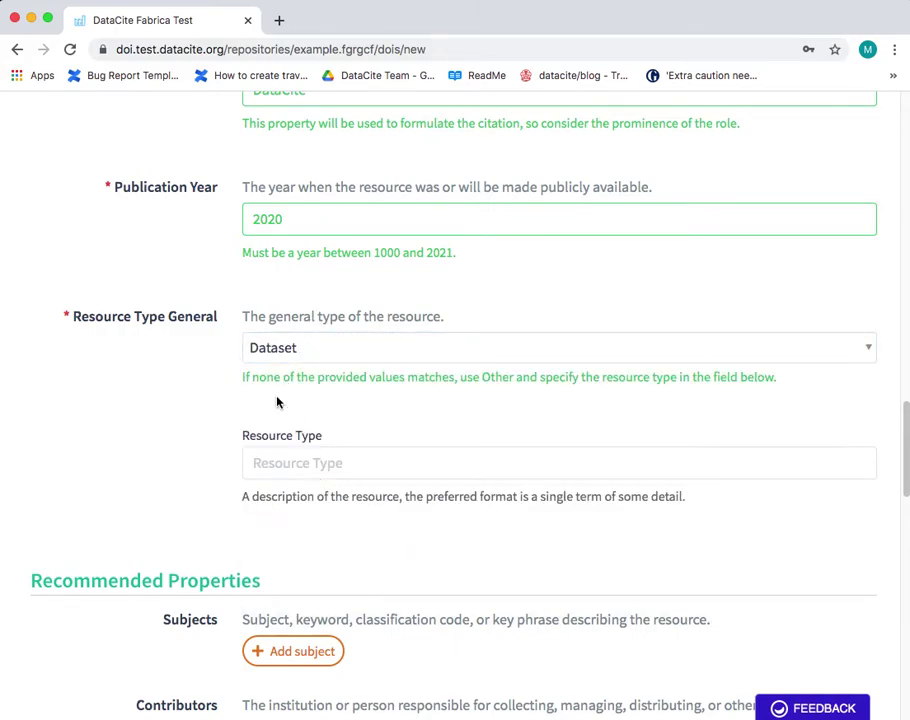
{"action": "scroll", "coordinate": [321, 464], "scroll_direction": "down", "scroll_amount": 1}
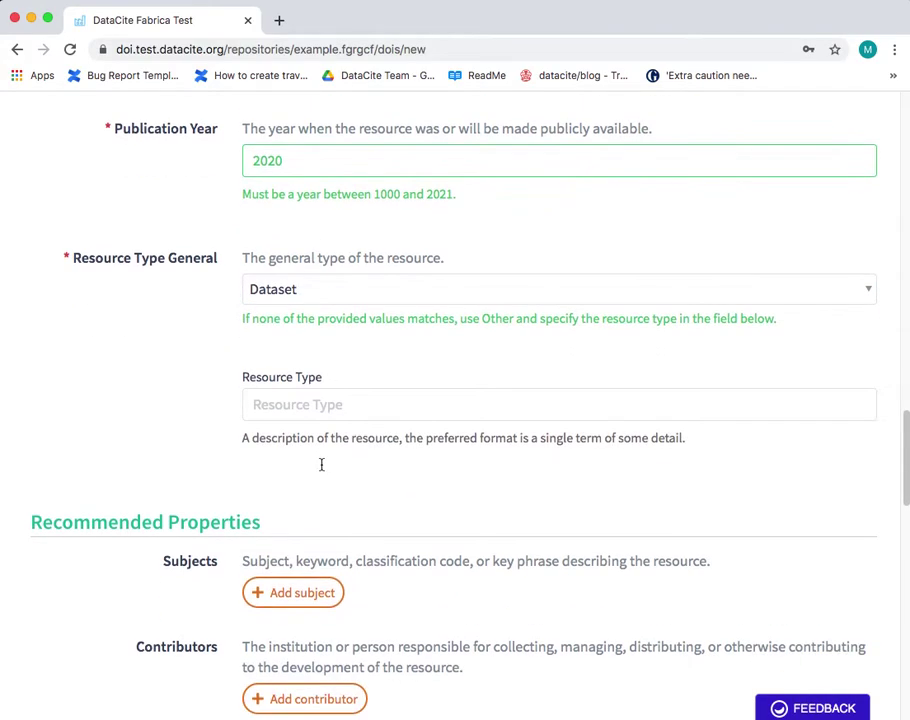
{"action": "left_click", "coordinate": [320, 404]}
{"action": "type", "text": "CSV"}
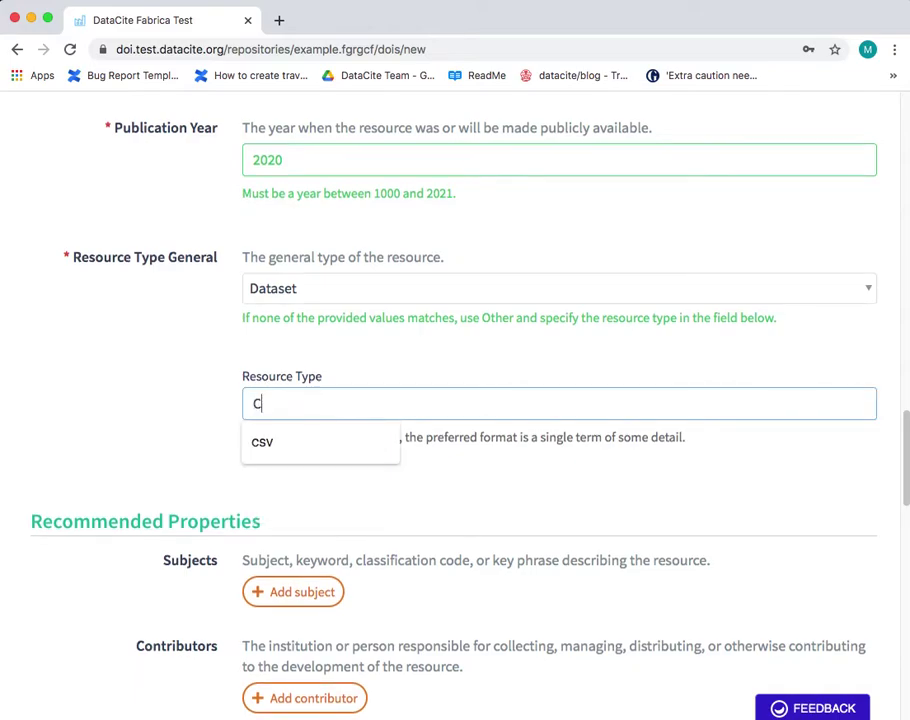
{"action": "left_click", "coordinate": [355, 495]}
{"action": "scroll", "coordinate": [355, 496], "scroll_direction": "down", "scroll_amount": 2}
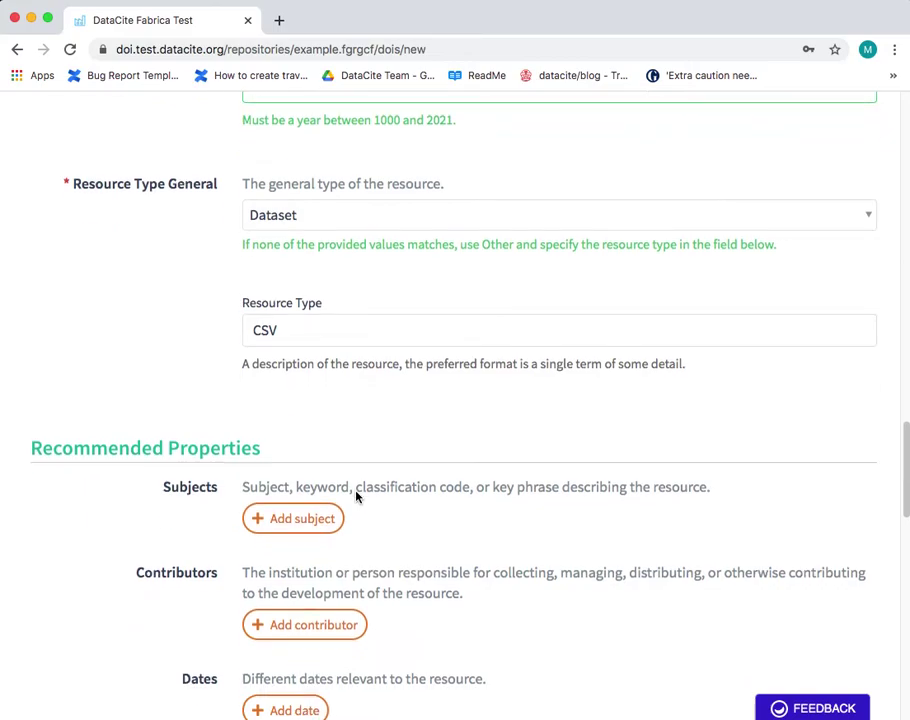
{"action": "scroll", "coordinate": [355, 491], "scroll_direction": "down", "scroll_amount": 3}
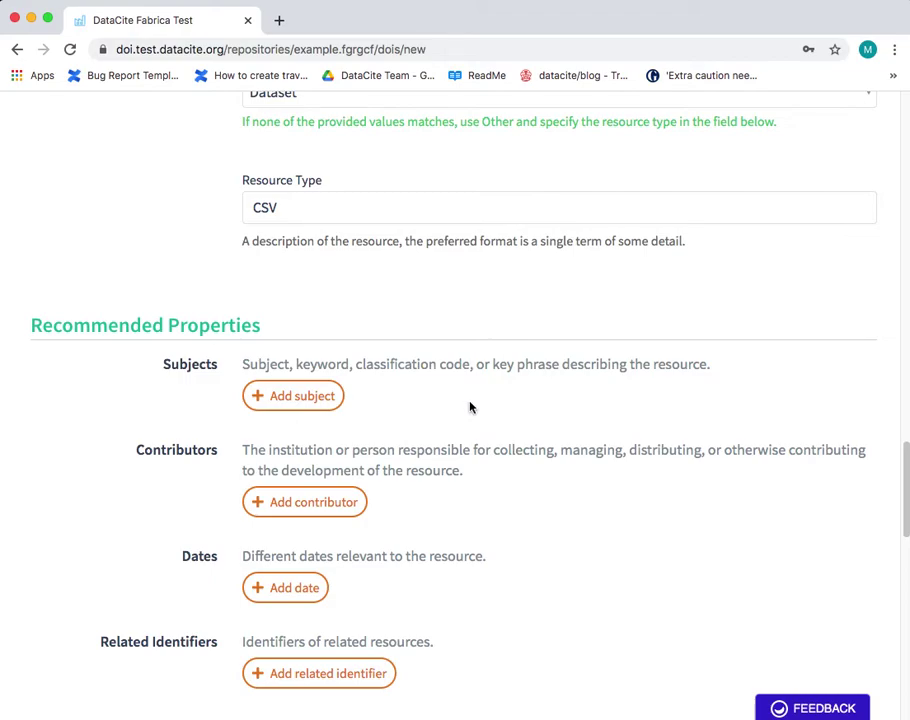
{"action": "scroll", "coordinate": [470, 407], "scroll_direction": "down", "scroll_amount": 2}
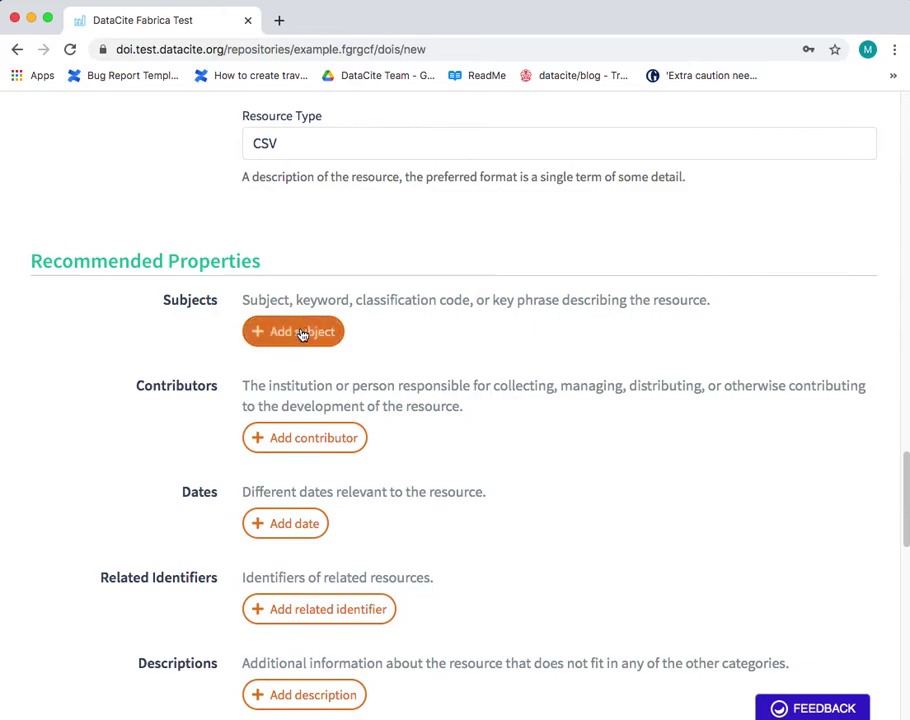
Add a subject set to FOS: Biological sciences, with its FOS scheme URI auto-filled
{"action": "left_click", "coordinate": [300, 333]}
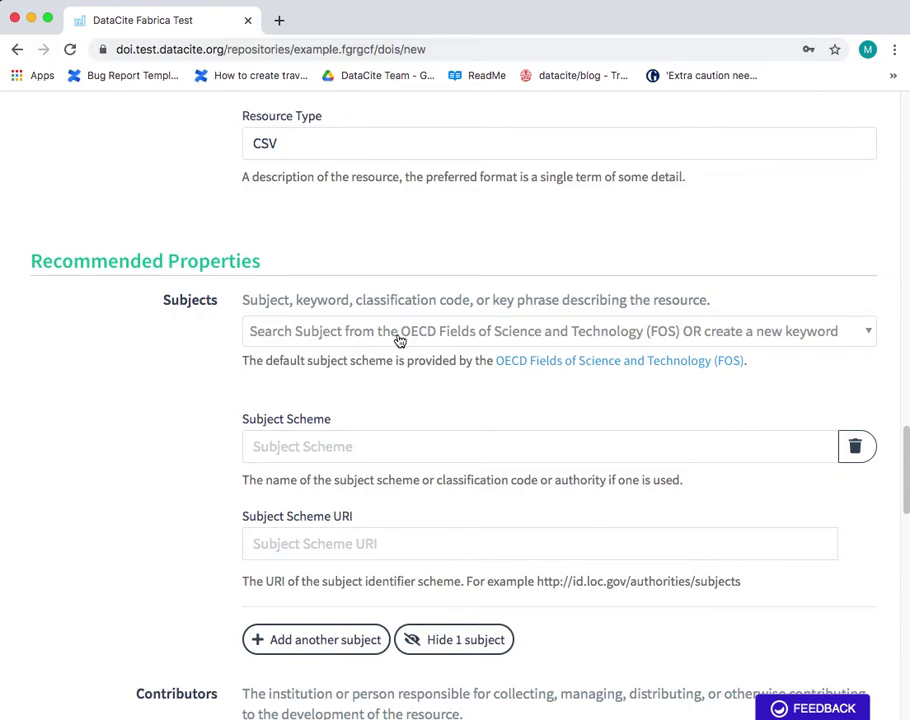
{"action": "left_click", "coordinate": [399, 335]}
{"action": "scroll", "coordinate": [360, 437], "scroll_direction": "down", "scroll_amount": 1}
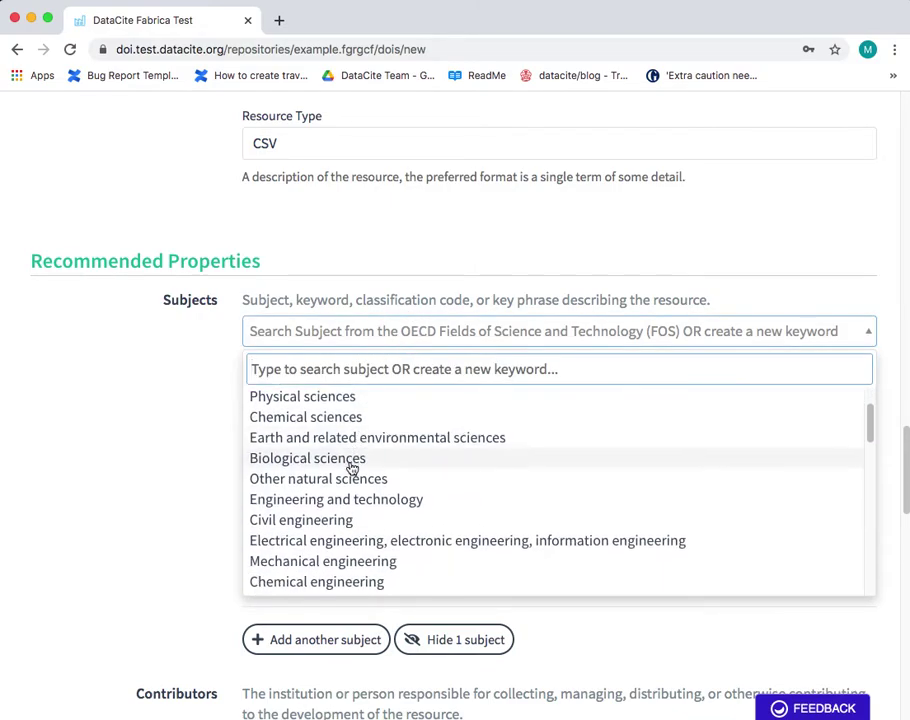
{"action": "left_click", "coordinate": [352, 466]}
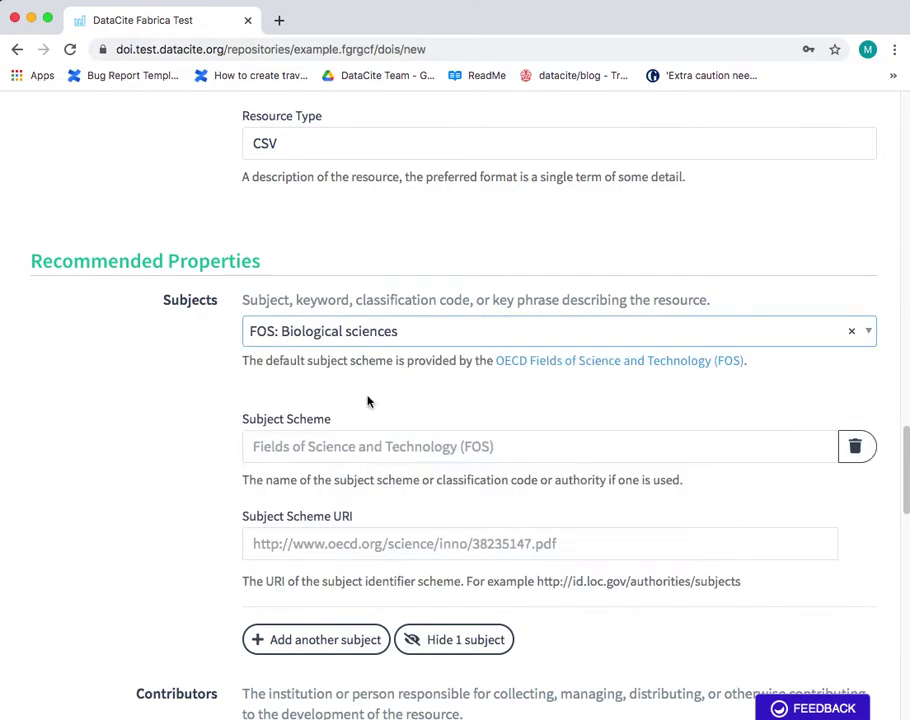
{"action": "scroll", "coordinate": [368, 401], "scroll_direction": "down", "scroll_amount": 1}
{"action": "scroll", "coordinate": [368, 399], "scroll_direction": "down", "scroll_amount": 1}
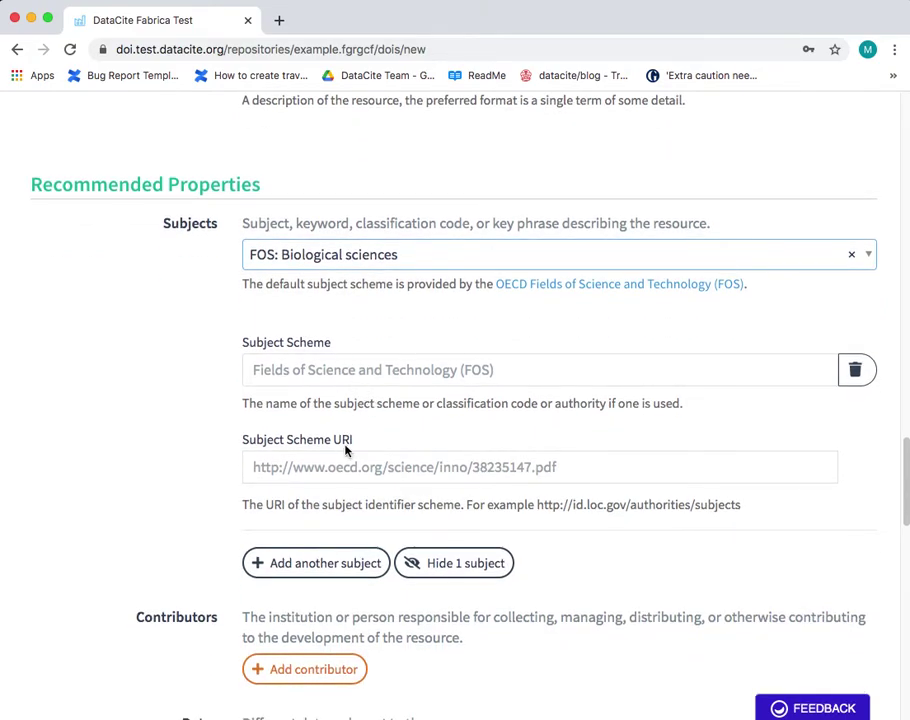
{"action": "scroll", "coordinate": [360, 449], "scroll_direction": "down", "scroll_amount": 1}
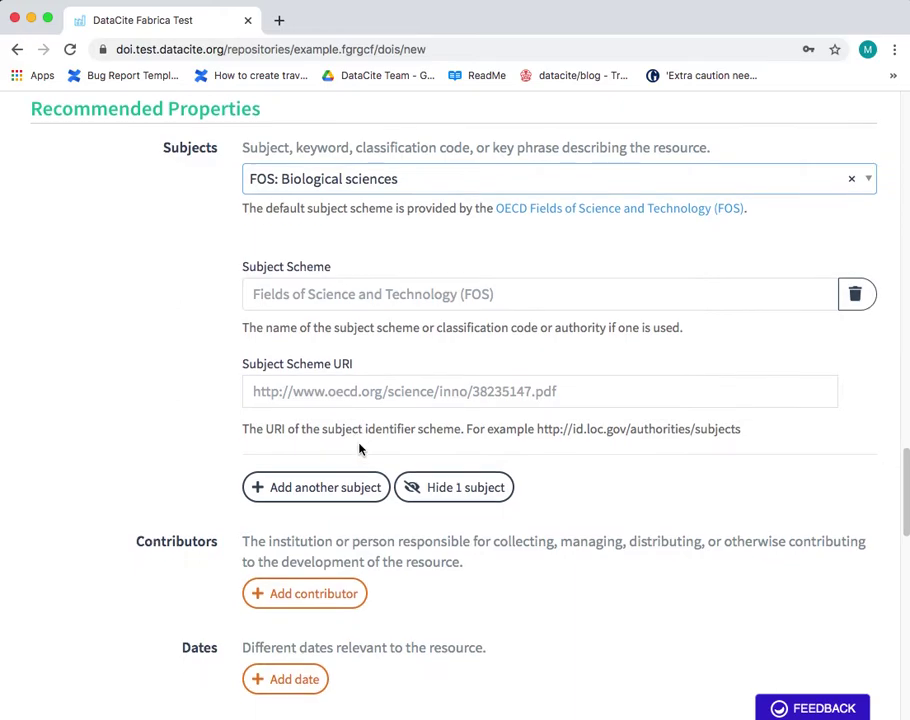
{"action": "scroll", "coordinate": [360, 449], "scroll_direction": "down", "scroll_amount": 1}
{"action": "scroll", "coordinate": [360, 449], "scroll_direction": "down", "scroll_amount": 2}
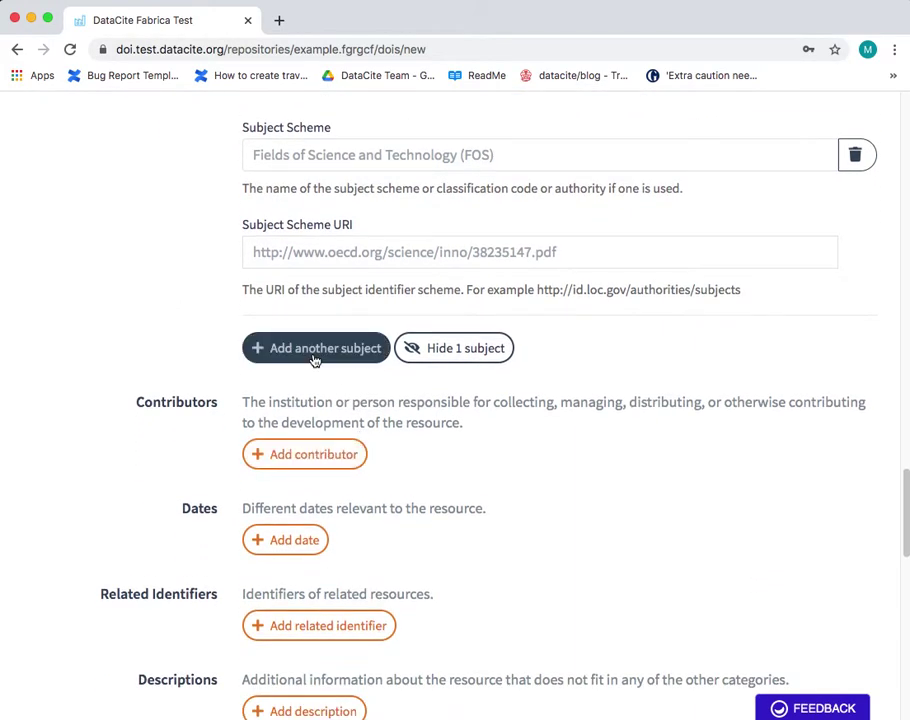
{"action": "scroll", "coordinate": [393, 396], "scroll_direction": "down", "scroll_amount": 1}
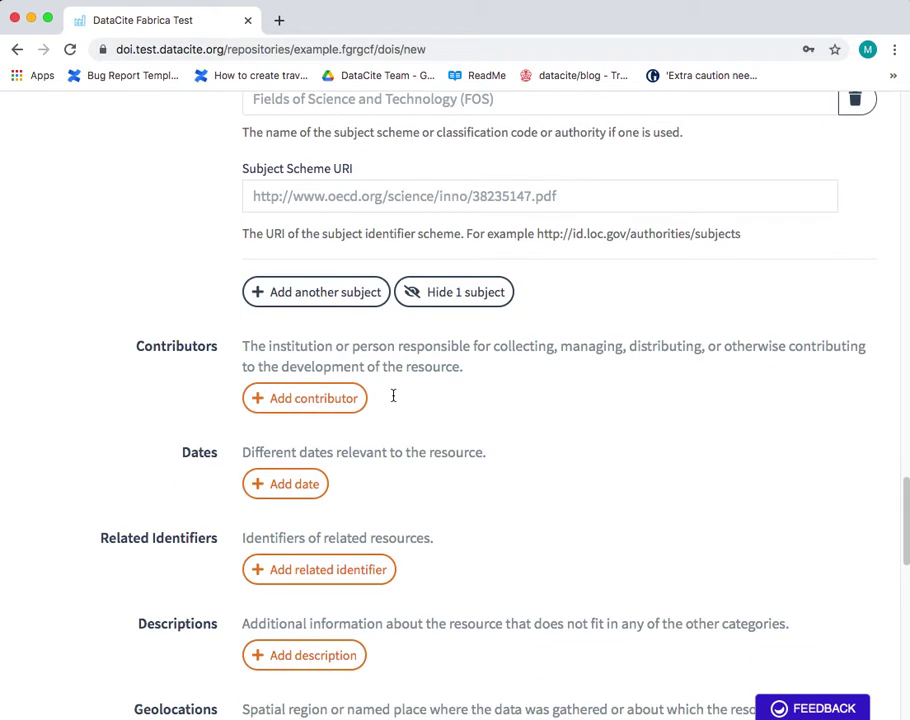
{"action": "scroll", "coordinate": [393, 400], "scroll_direction": "down", "scroll_amount": 1}
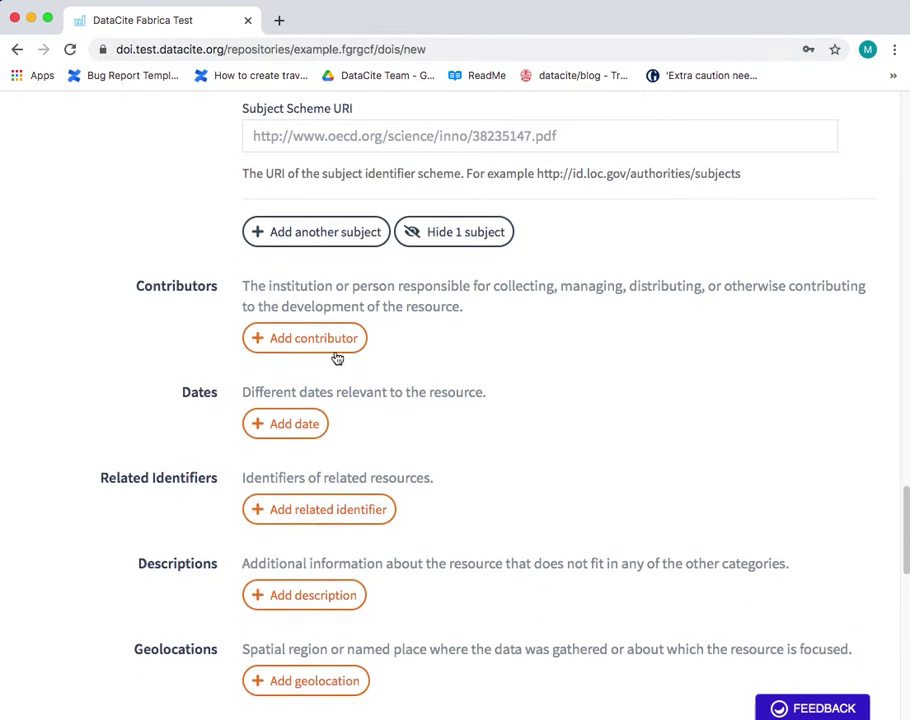
Add a contributor of type Hosting institution
{"action": "left_click", "coordinate": [336, 343]}
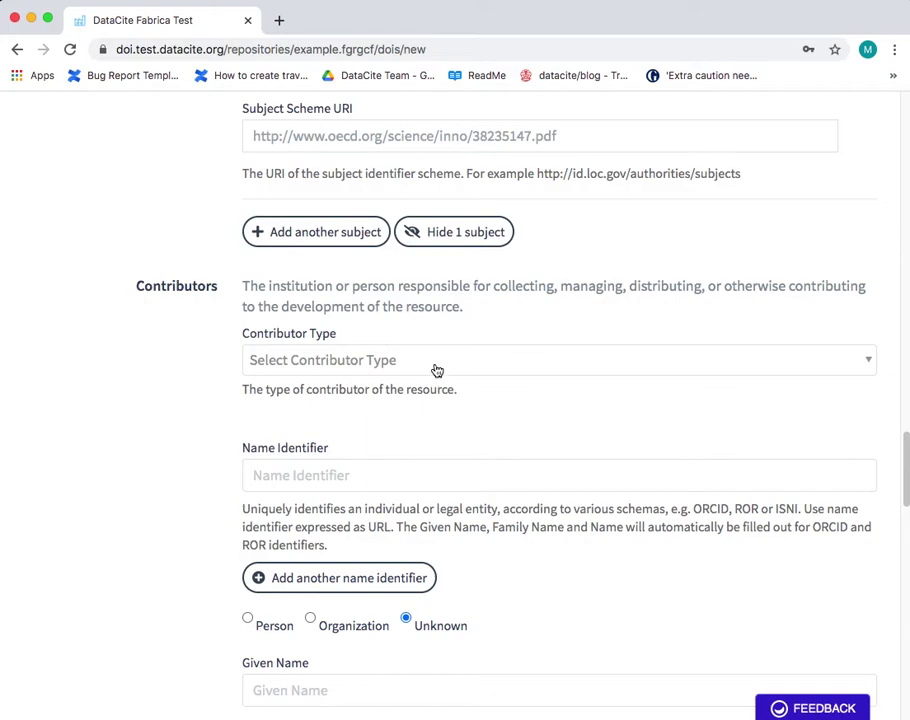
{"action": "scroll", "coordinate": [437, 371], "scroll_direction": "down", "scroll_amount": 2}
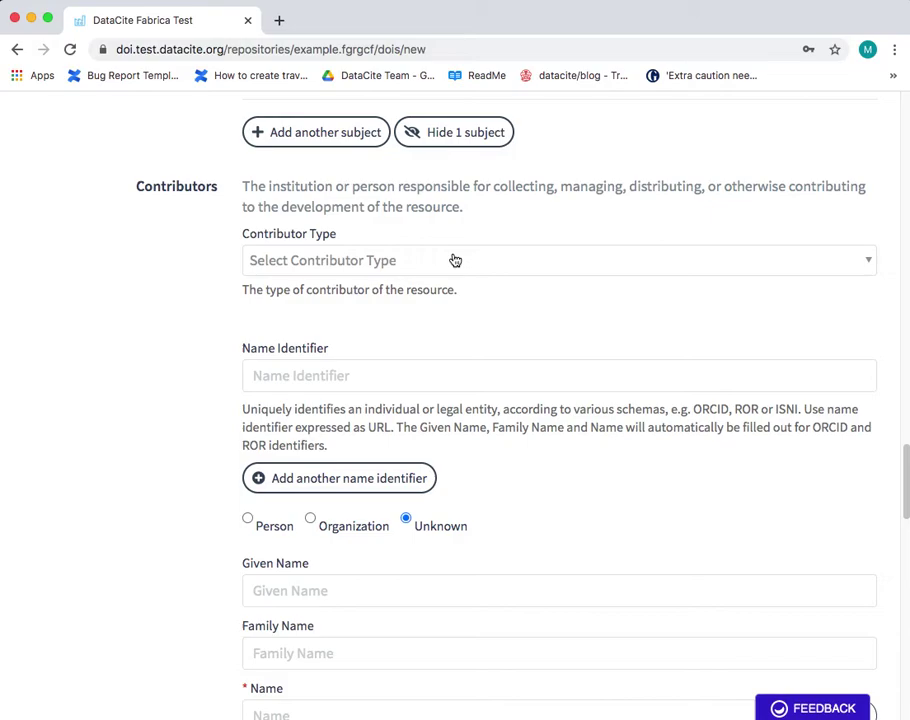
{"action": "left_click", "coordinate": [449, 262]}
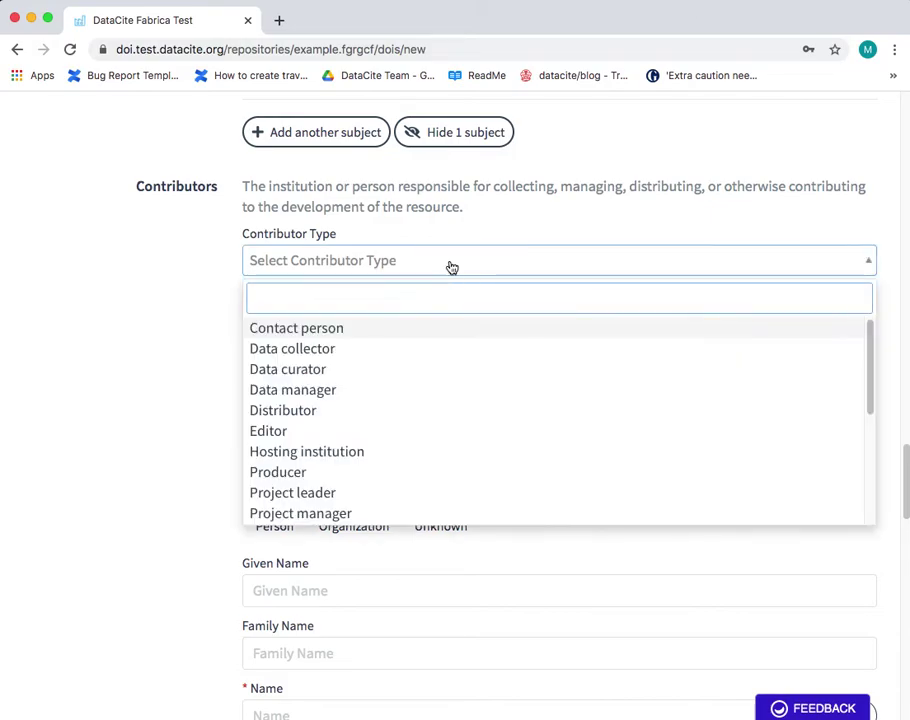
{"action": "left_click", "coordinate": [408, 452]}
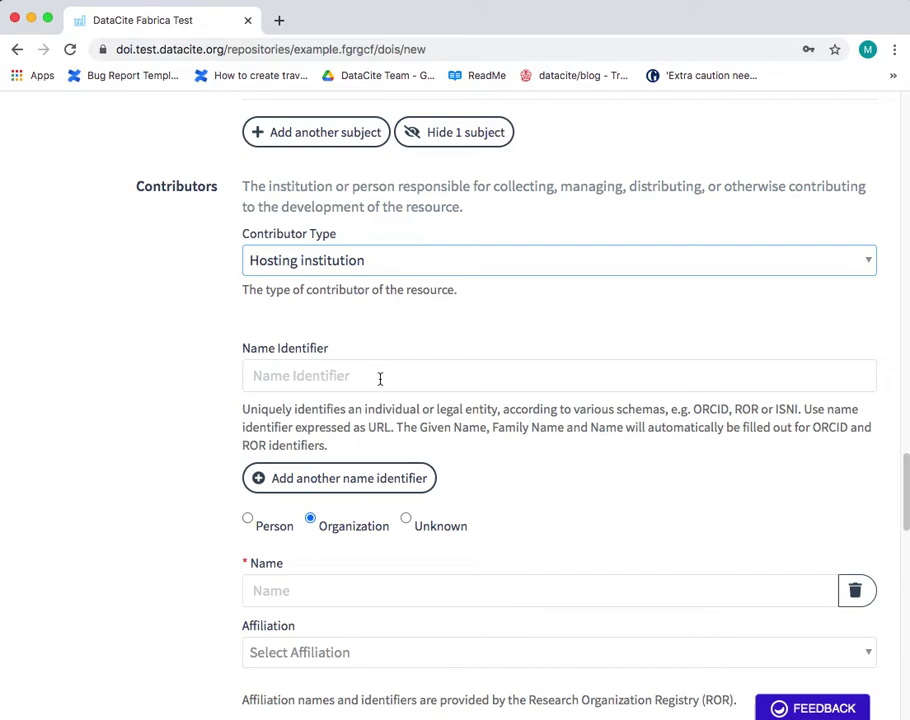
{"action": "scroll", "coordinate": [390, 385], "scroll_direction": "down", "scroll_amount": 3}
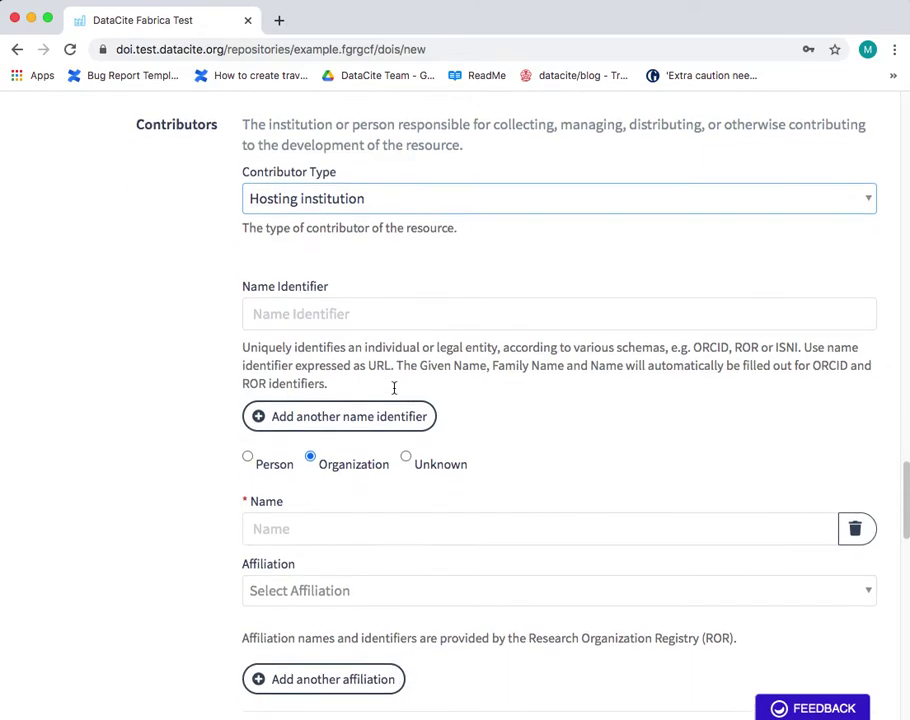
{"action": "scroll", "coordinate": [393, 370], "scroll_direction": "down", "scroll_amount": 1}
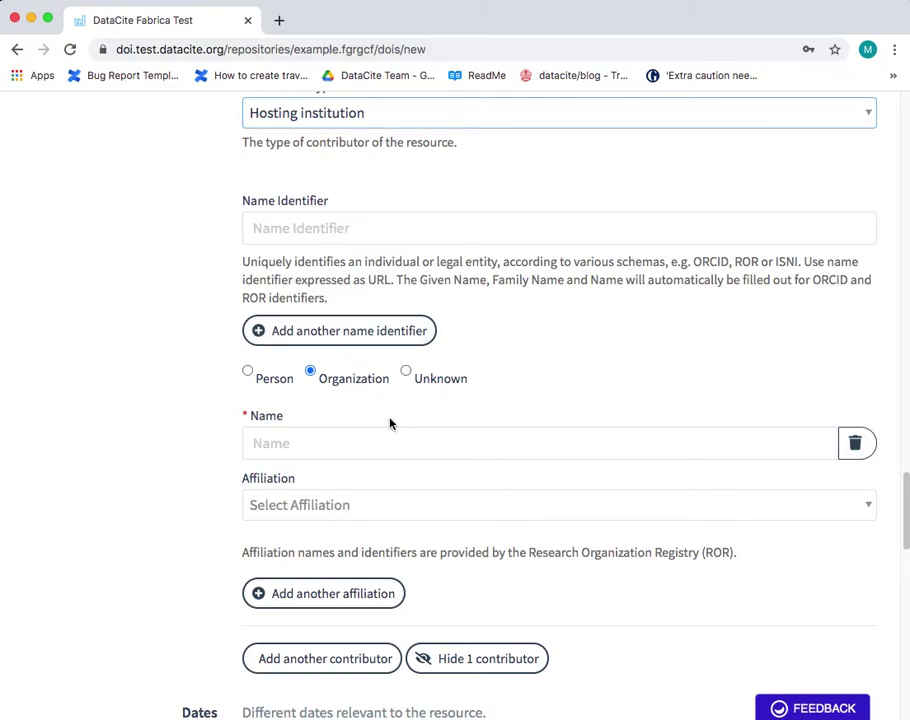
Name the organization contributor 'An example' and leave its affiliation empty
{"action": "left_click", "coordinate": [368, 443]}
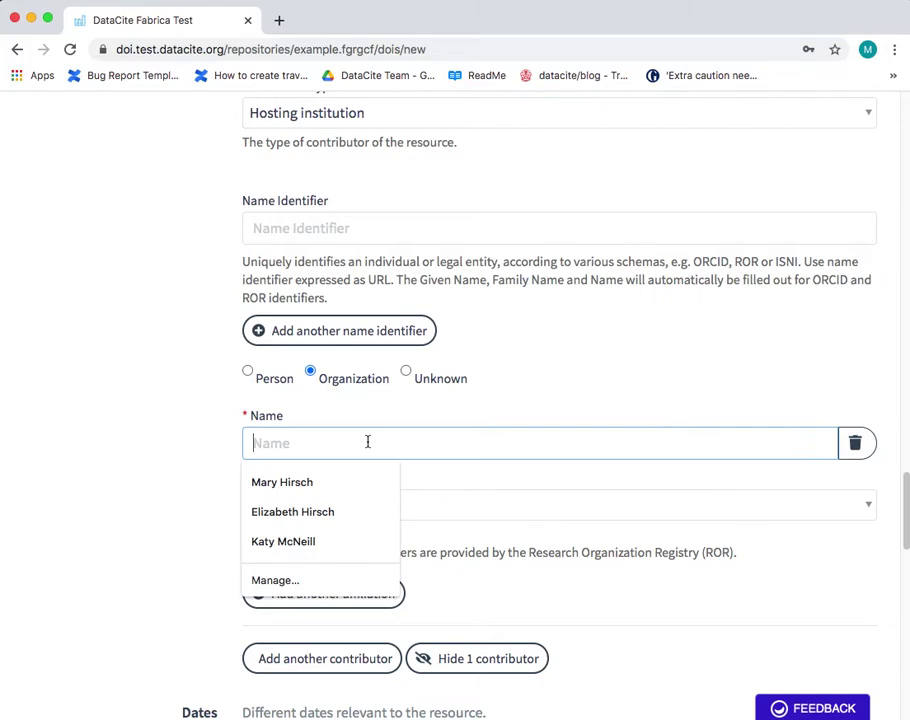
{"action": "type", "text": "An example"}
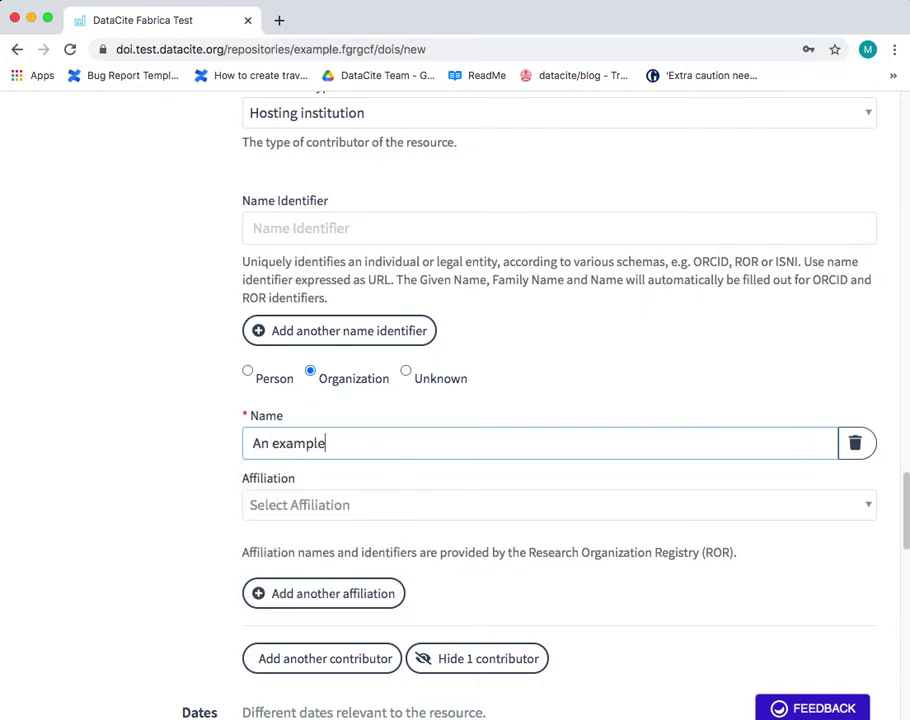
{"action": "scroll", "coordinate": [455, 400], "scroll_direction": "down", "scroll_amount": 3}
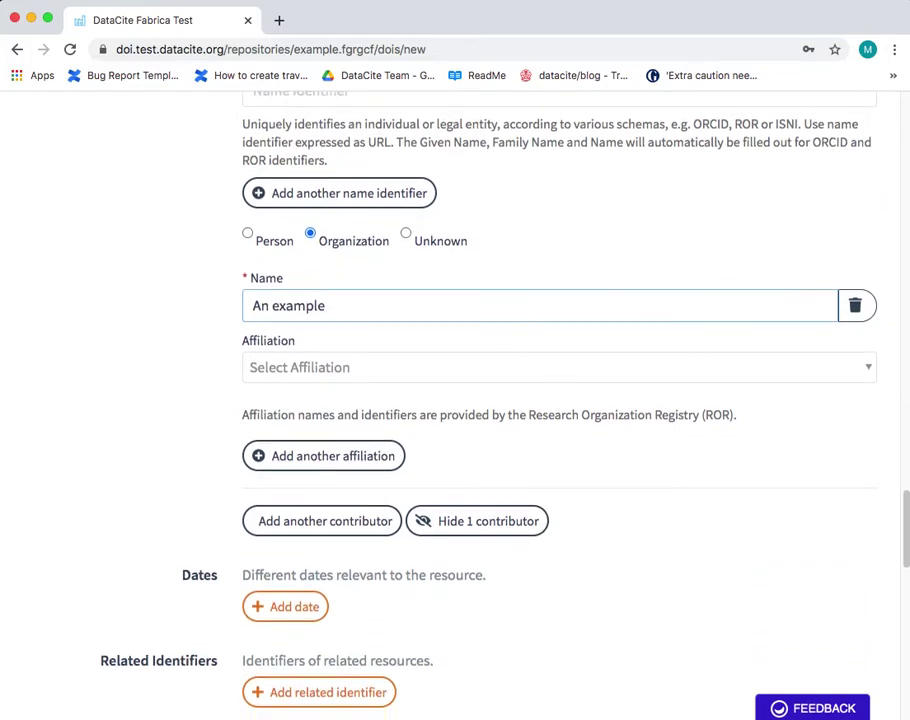
{"action": "left_click", "coordinate": [400, 370]}
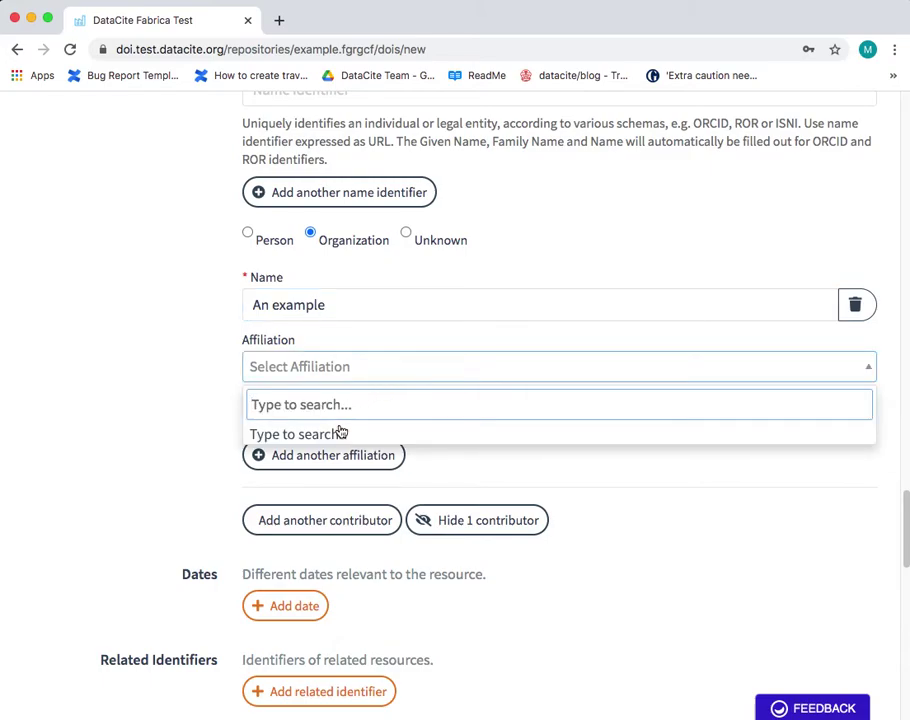
{"action": "left_click", "coordinate": [200, 382]}
{"action": "left_click", "coordinate": [345, 366]}
{"action": "left_click", "coordinate": [173, 376]}
{"action": "scroll", "coordinate": [180, 382], "scroll_direction": "down", "scroll_amount": 3}
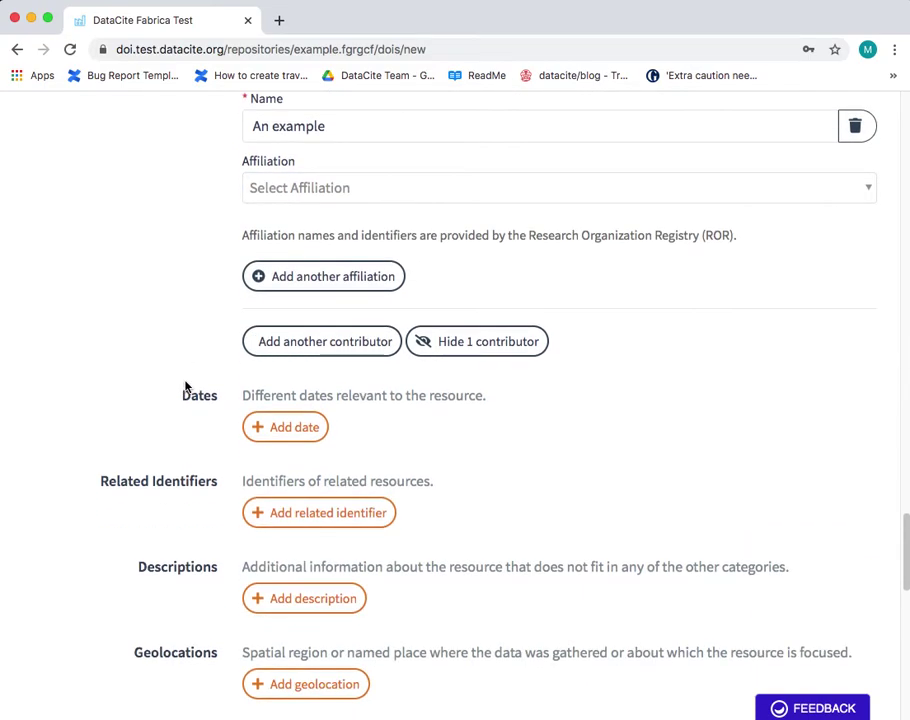
{"action": "scroll", "coordinate": [185, 387], "scroll_direction": "down", "scroll_amount": 1}
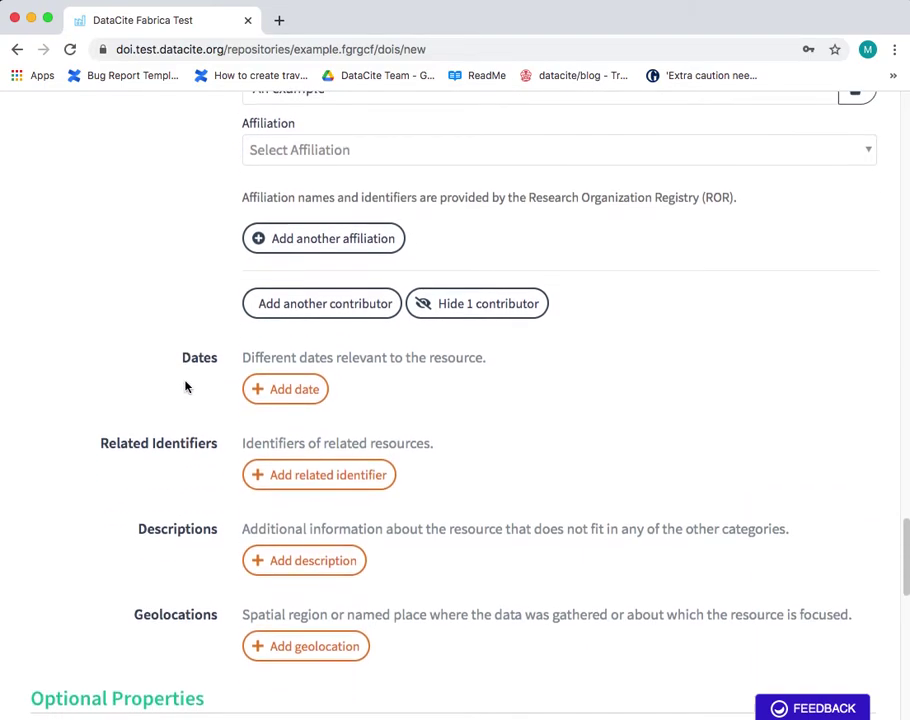
Add a date entry with the value 2020-01-01
{"action": "left_click", "coordinate": [270, 391]}
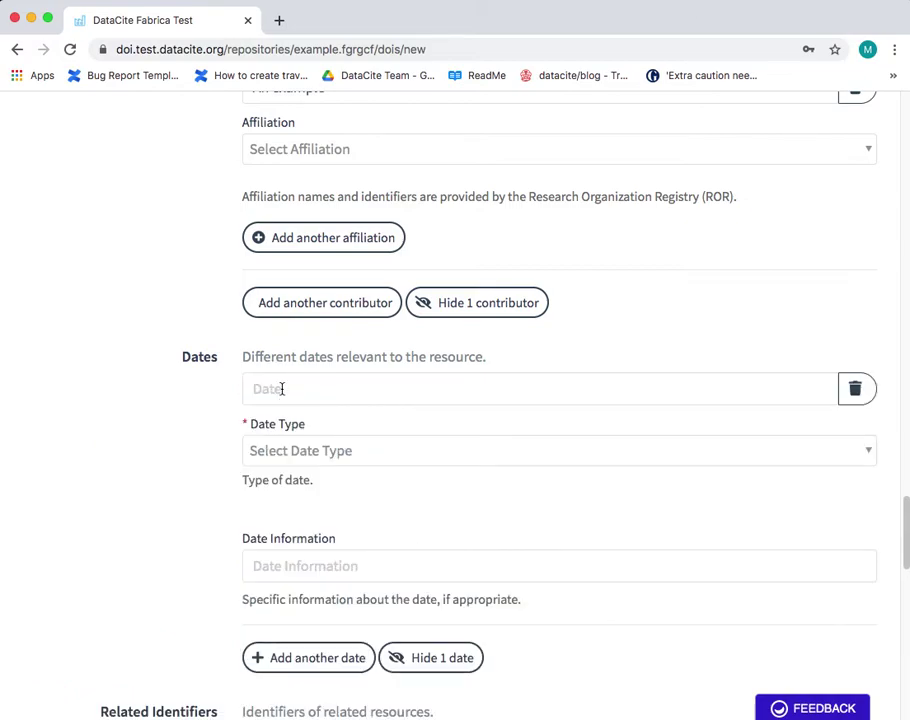
{"action": "left_click", "coordinate": [282, 389]}
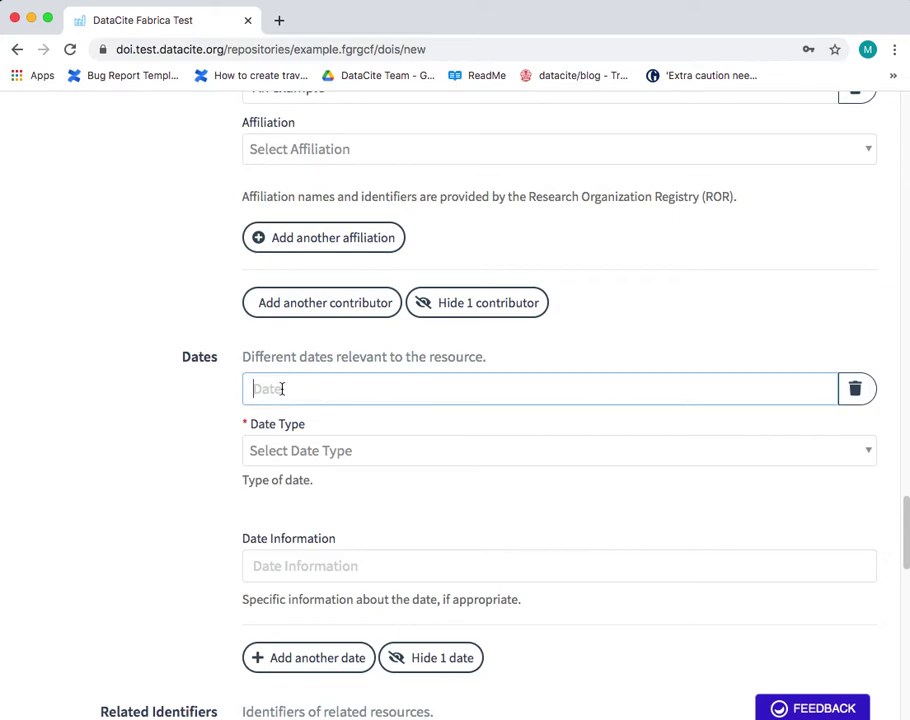
{"action": "type", "text": "2020-01-01"}
Set the date type to Submitted and the date information to 'BCE'
{"action": "scroll", "coordinate": [240, 459], "scroll_direction": "down", "scroll_amount": 2}
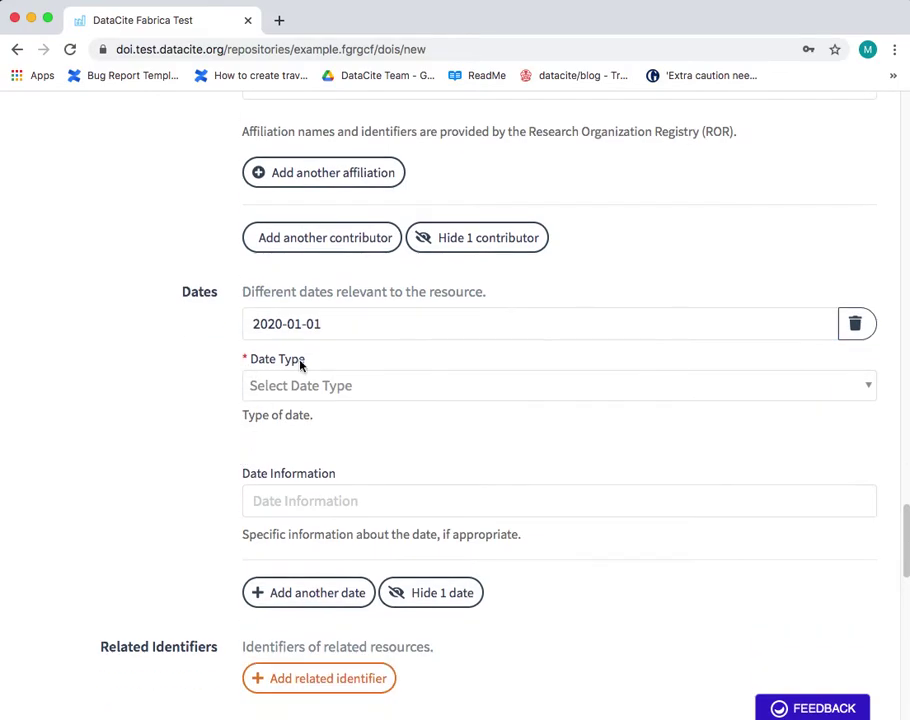
{"action": "left_click", "coordinate": [303, 388]}
{"action": "scroll", "coordinate": [195, 445], "scroll_direction": "down", "scroll_amount": 1}
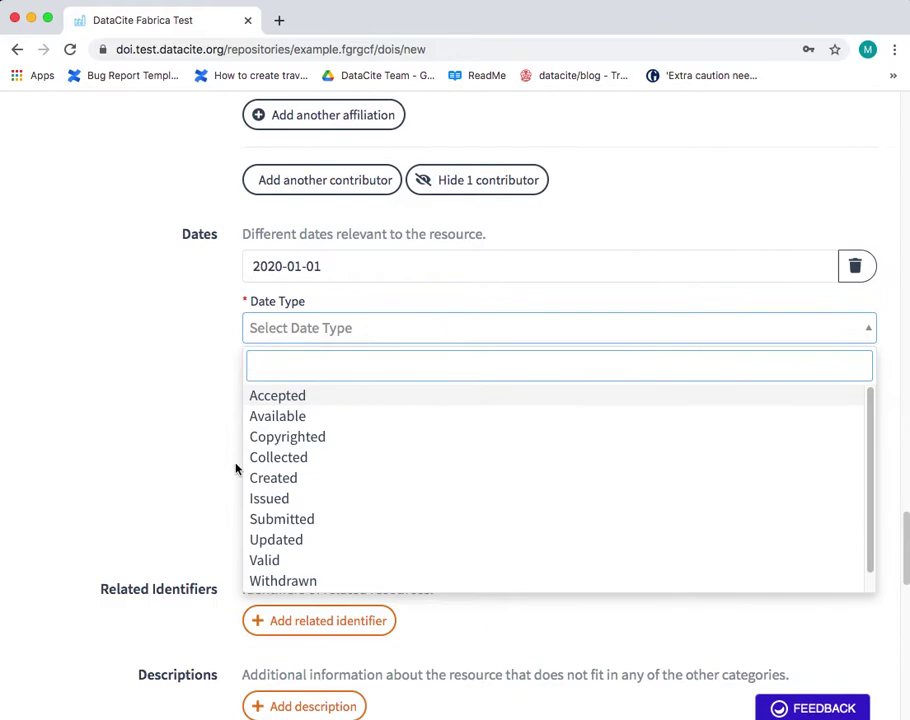
{"action": "left_click", "coordinate": [278, 517]}
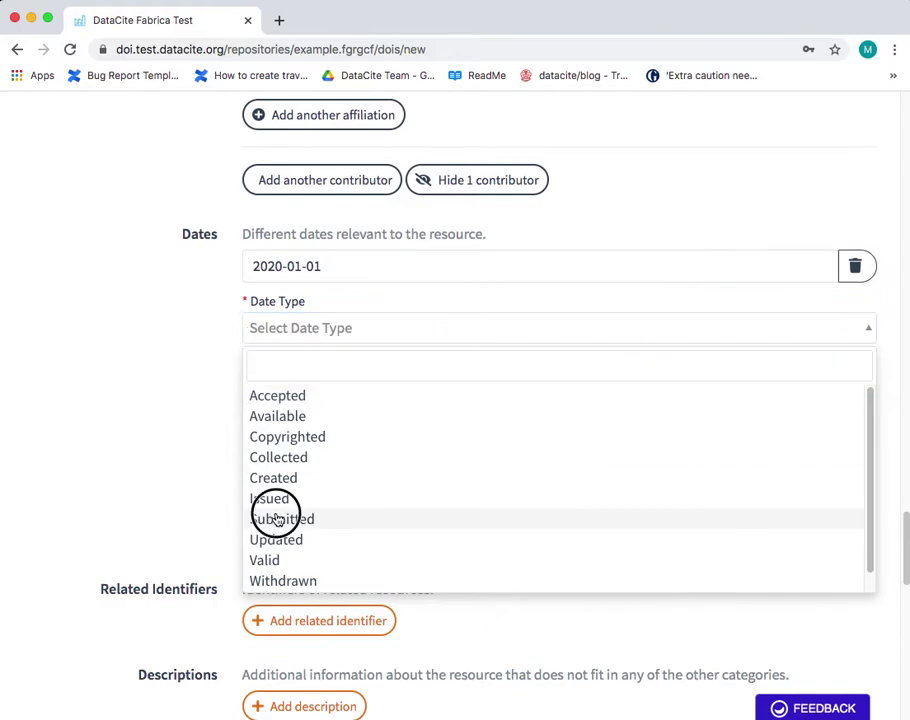
{"action": "left_click", "coordinate": [285, 445]}
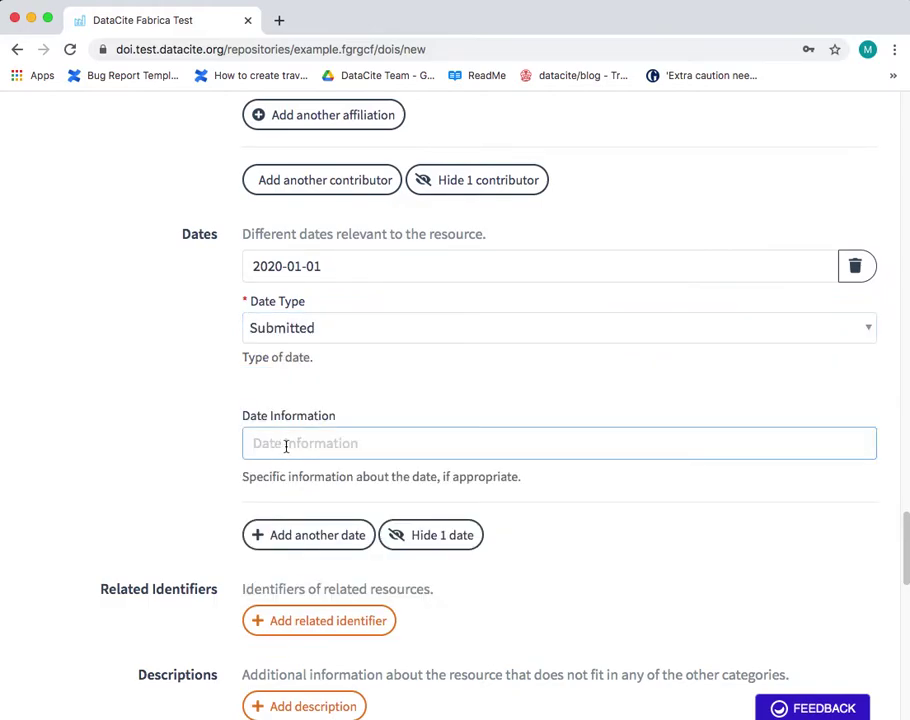
{"action": "scroll", "coordinate": [285, 445], "scroll_direction": "down", "scroll_amount": 2}
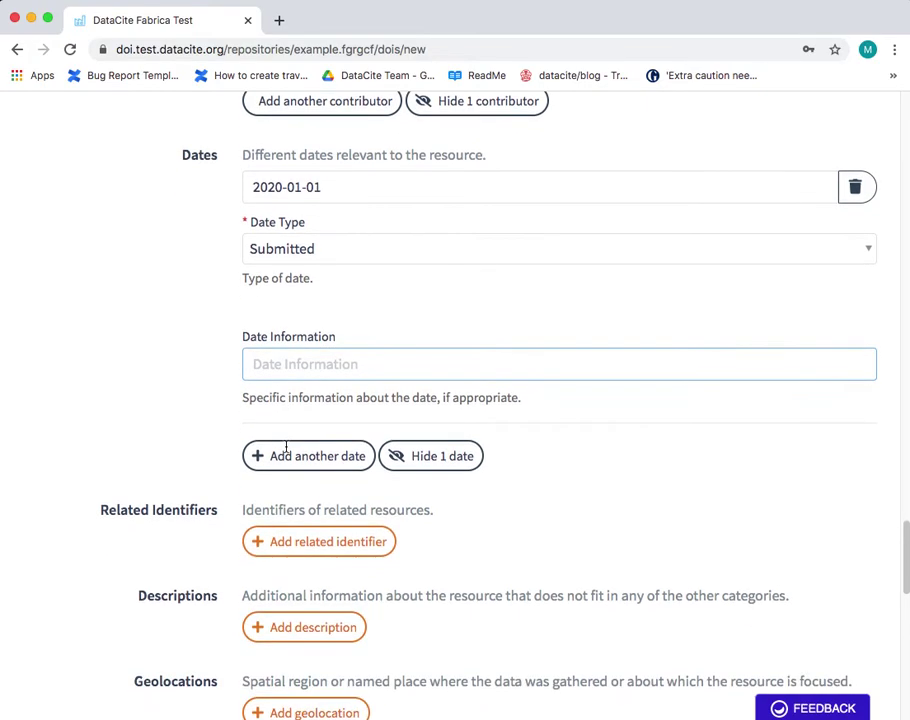
{"action": "type", "text": "BCE"}
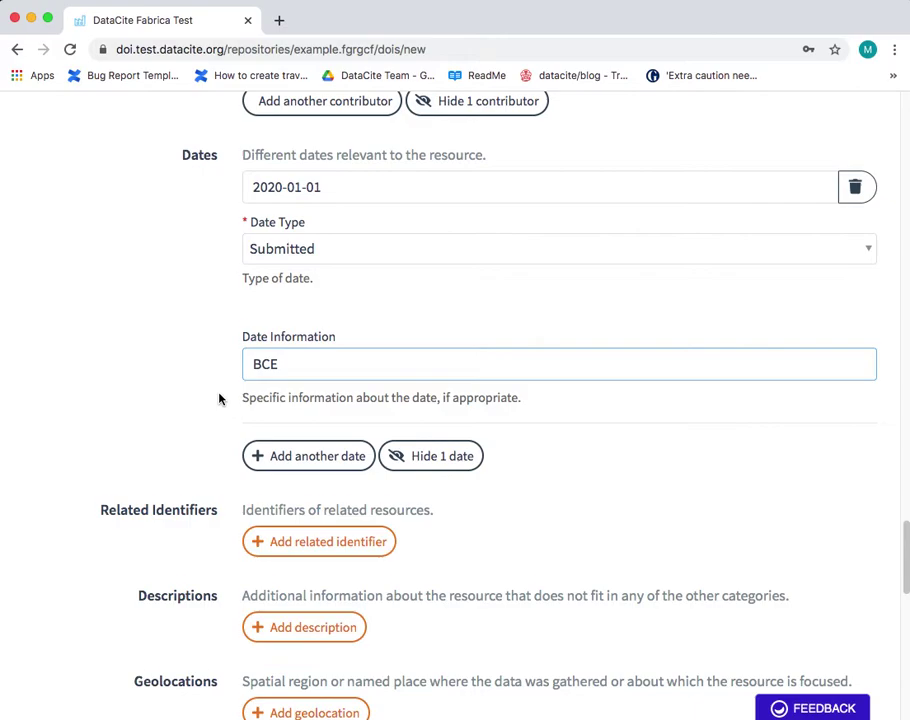
{"action": "scroll", "coordinate": [220, 399], "scroll_direction": "down", "scroll_amount": 1}
{"action": "scroll", "coordinate": [220, 399], "scroll_direction": "down", "scroll_amount": 2}
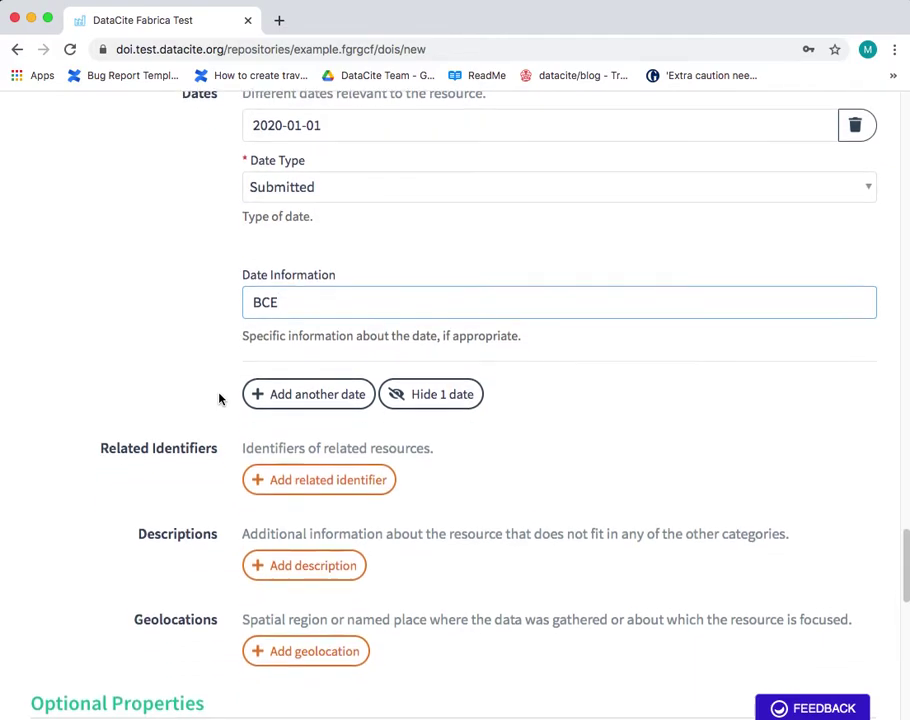
{"action": "scroll", "coordinate": [220, 399], "scroll_direction": "down", "scroll_amount": 1}
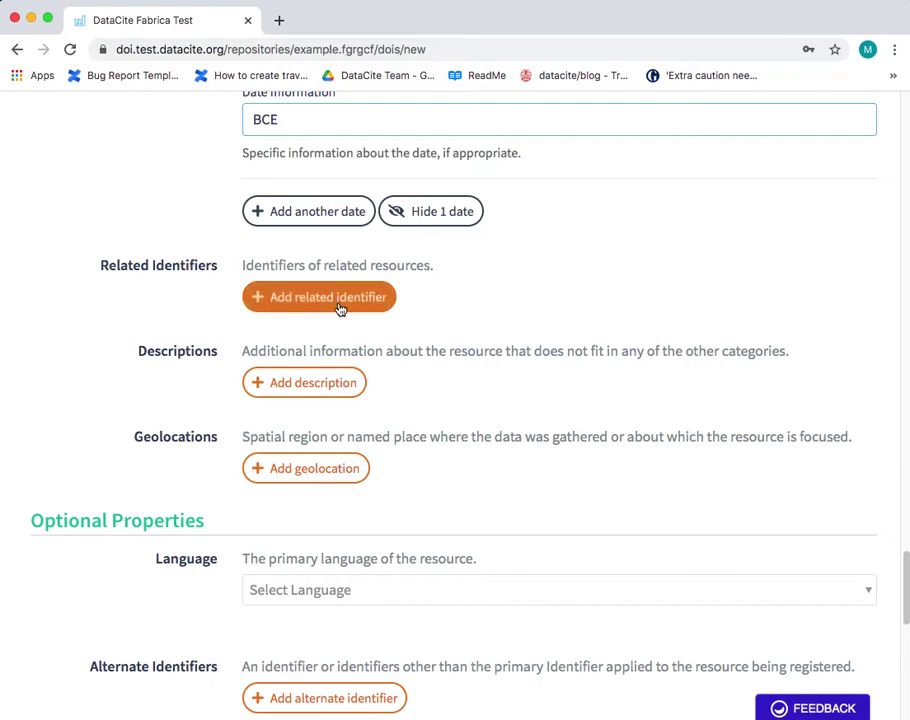
Add a related identifier with the DOI 10.1136/bmj.m3616
{"action": "left_click", "coordinate": [337, 303]}
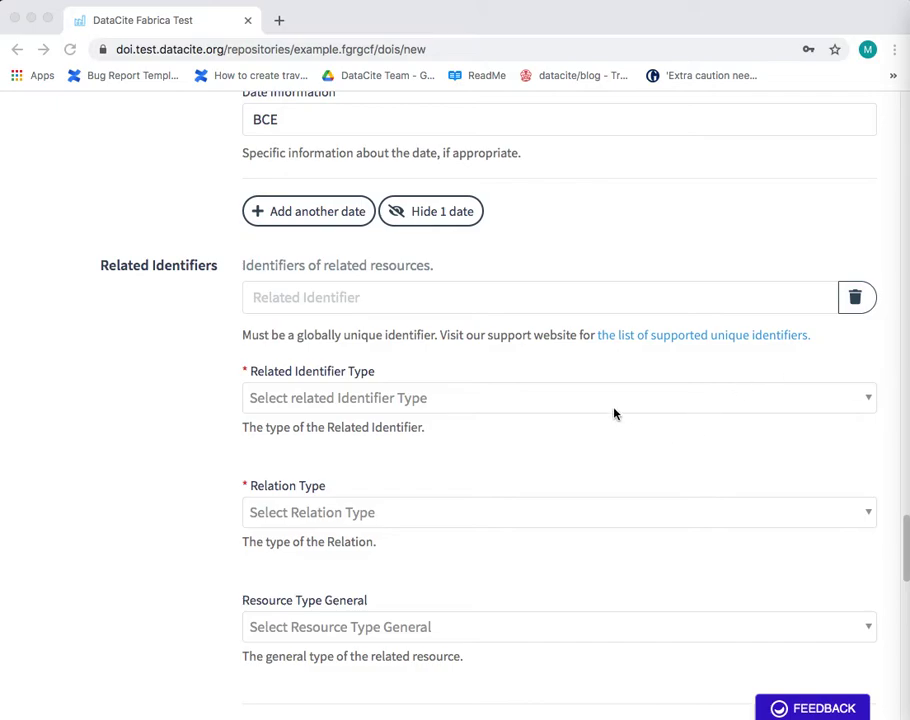
{"action": "left_click", "coordinate": [352, 295]}
{"action": "left_click", "coordinate": [344, 298]}
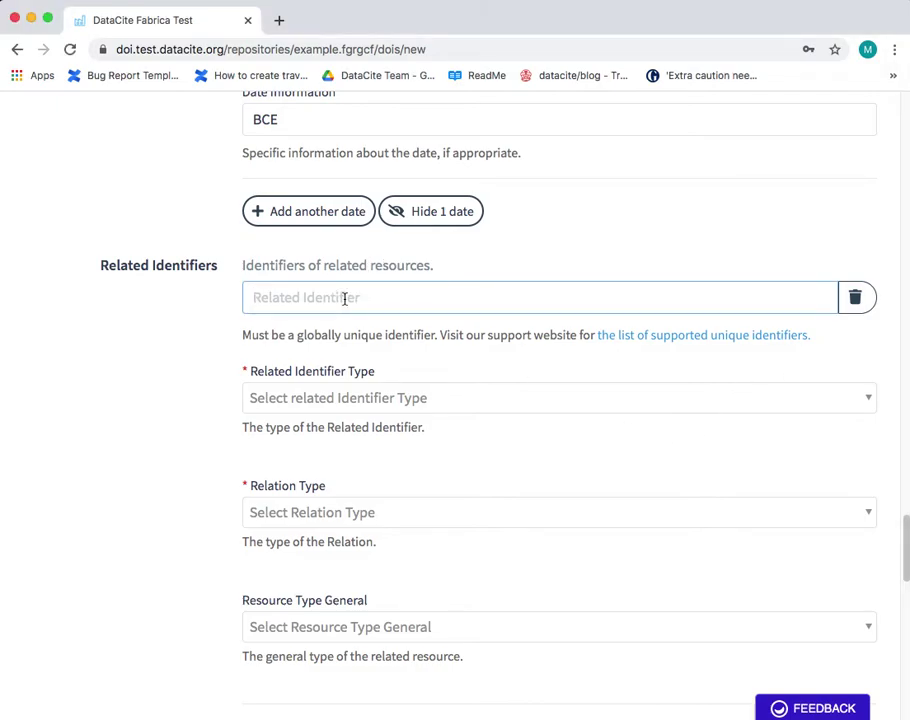
{"action": "type", "text": "10.1136/bmj.m3616"}
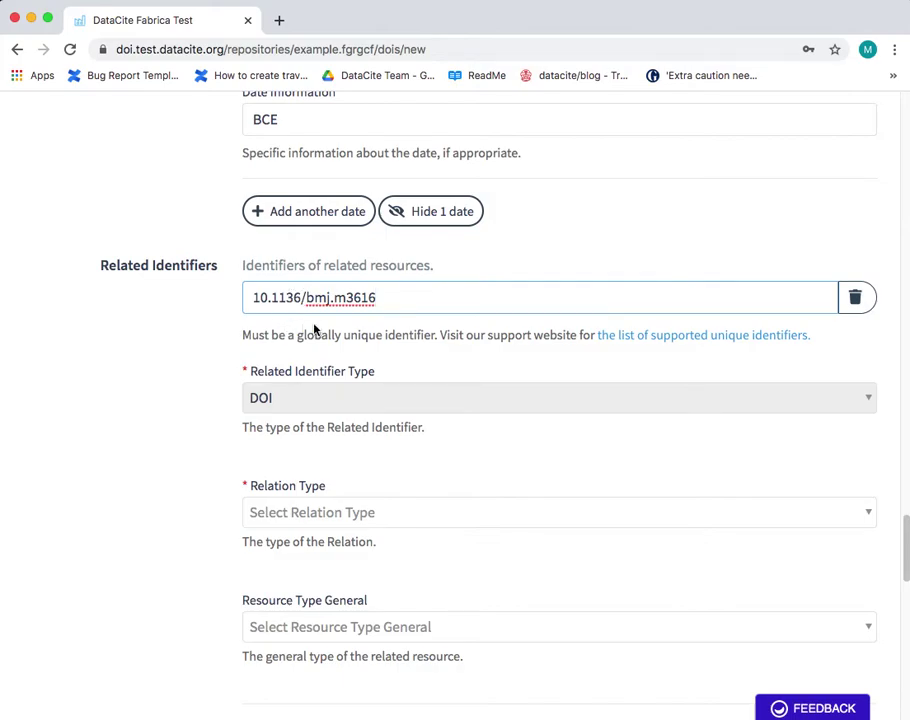
{"action": "scroll", "coordinate": [317, 338], "scroll_direction": "down", "scroll_amount": 1}
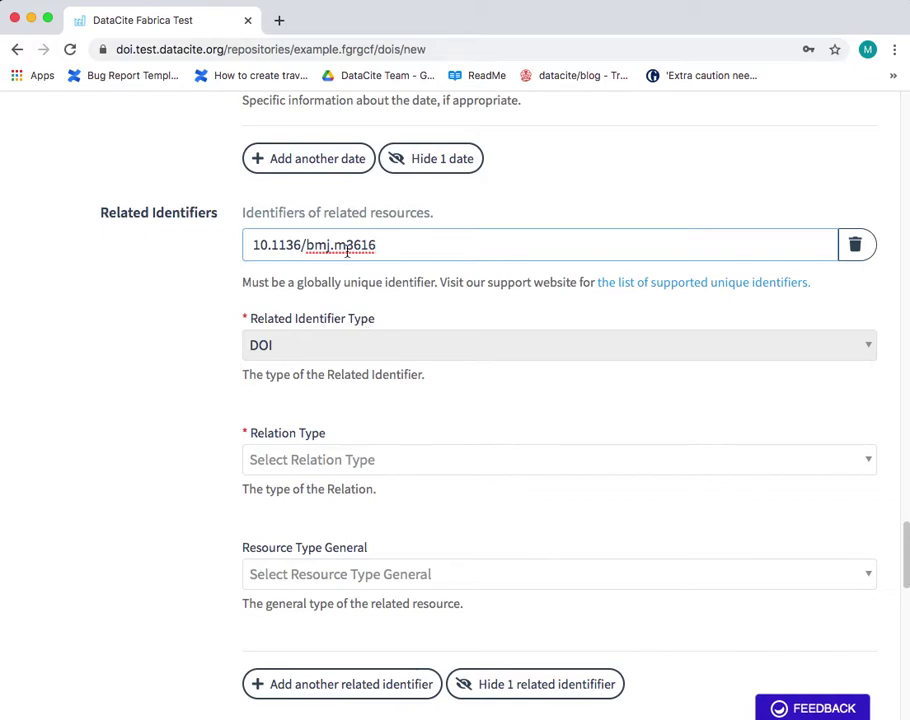
{"action": "scroll", "coordinate": [347, 252], "scroll_direction": "down", "scroll_amount": 2}
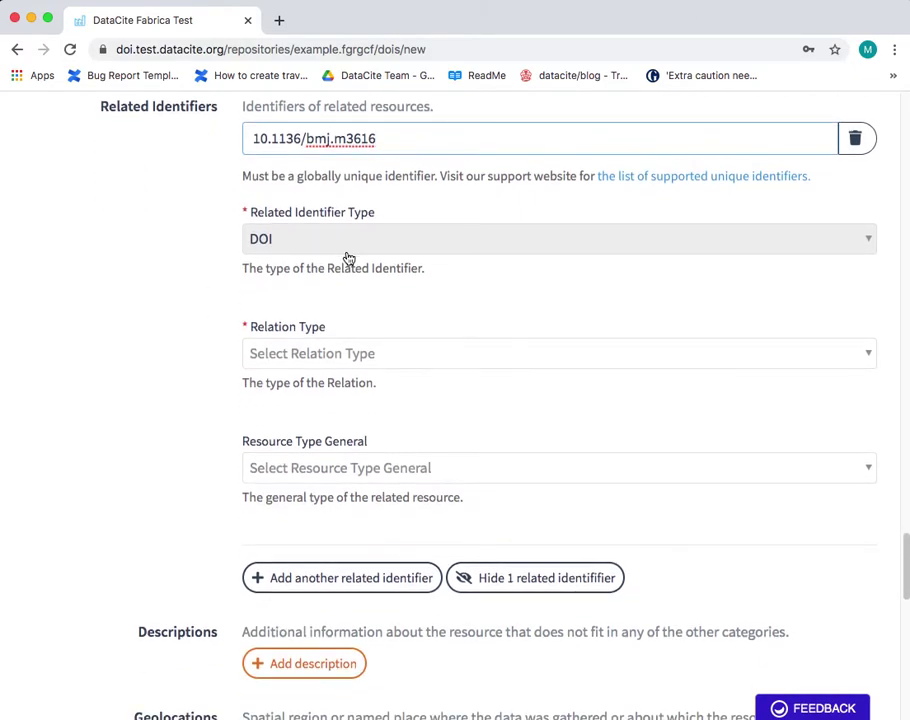
{"action": "scroll", "coordinate": [348, 259], "scroll_direction": "down", "scroll_amount": 1}
{"action": "scroll", "coordinate": [348, 259], "scroll_direction": "up", "scroll_amount": 1}
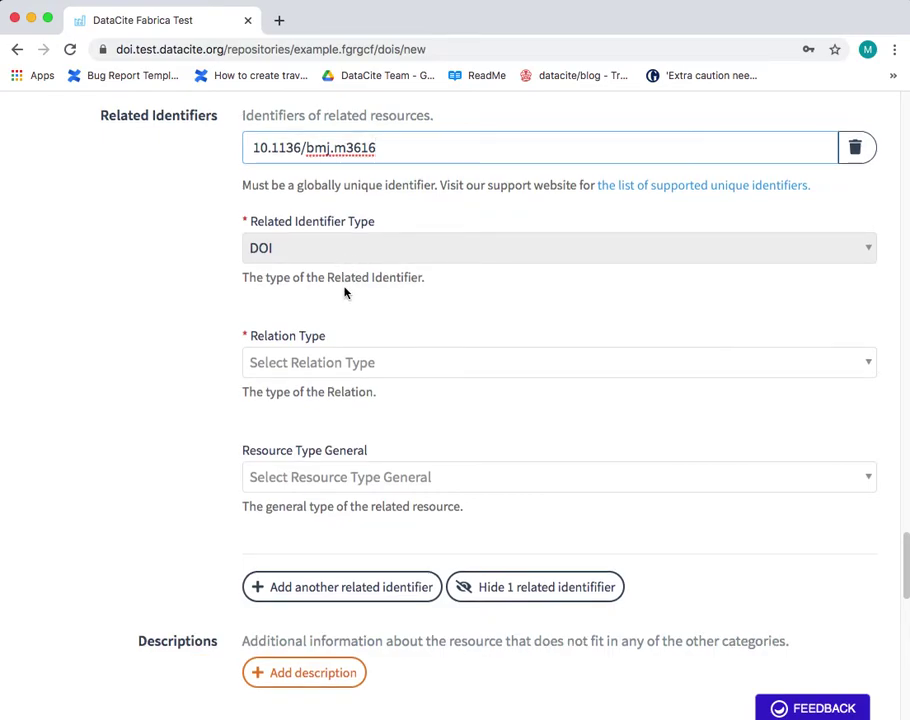
{"action": "scroll", "coordinate": [345, 300], "scroll_direction": "down", "scroll_amount": 1}
{"action": "scroll", "coordinate": [345, 303], "scroll_direction": "down", "scroll_amount": 1}
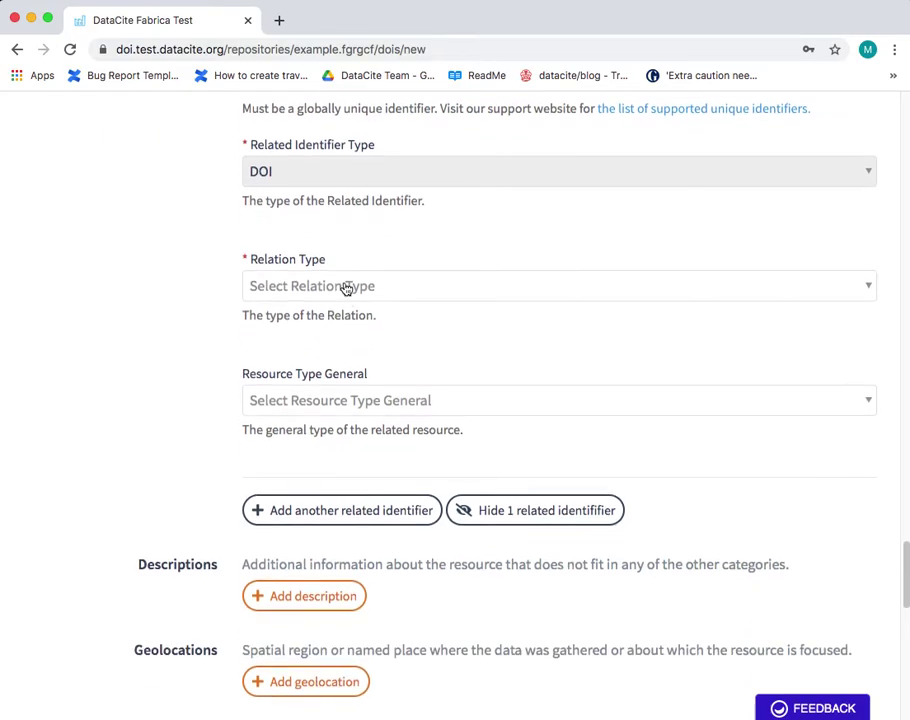
Set the related identifier's relation type to Is cited by
{"action": "left_click", "coordinate": [342, 294]}
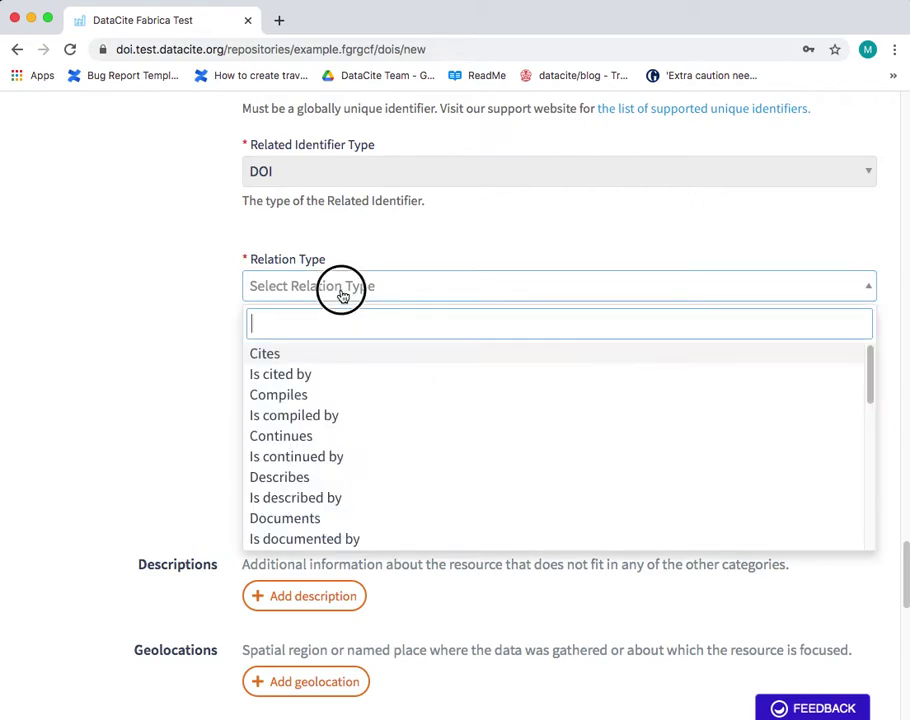
{"action": "left_click", "coordinate": [332, 374]}
{"action": "scroll", "coordinate": [360, 197], "scroll_direction": "up", "scroll_amount": 2}
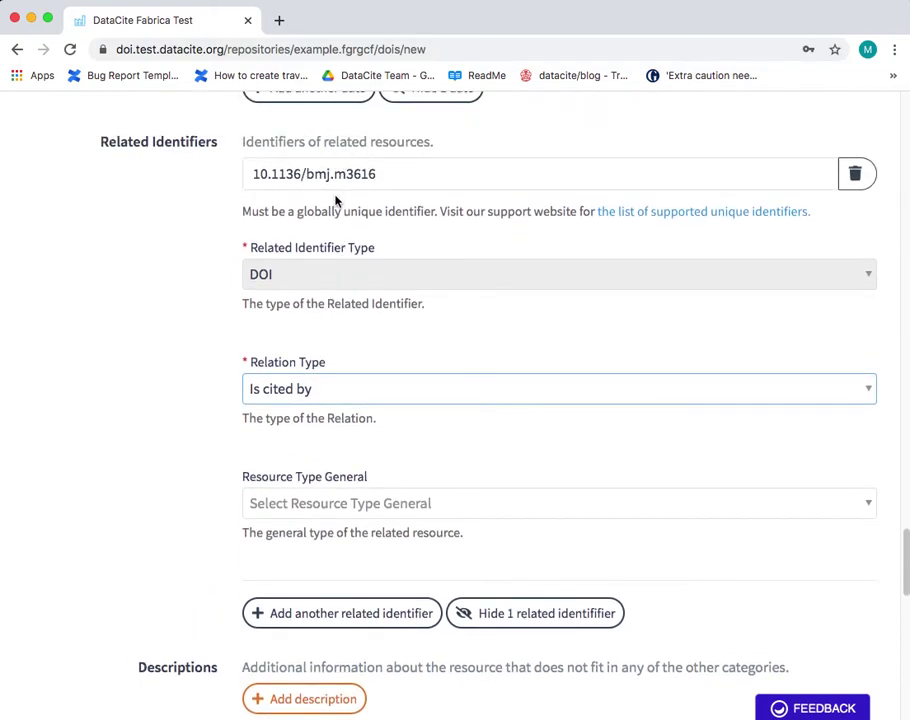
{"action": "scroll", "coordinate": [337, 201], "scroll_direction": "down", "scroll_amount": 3}
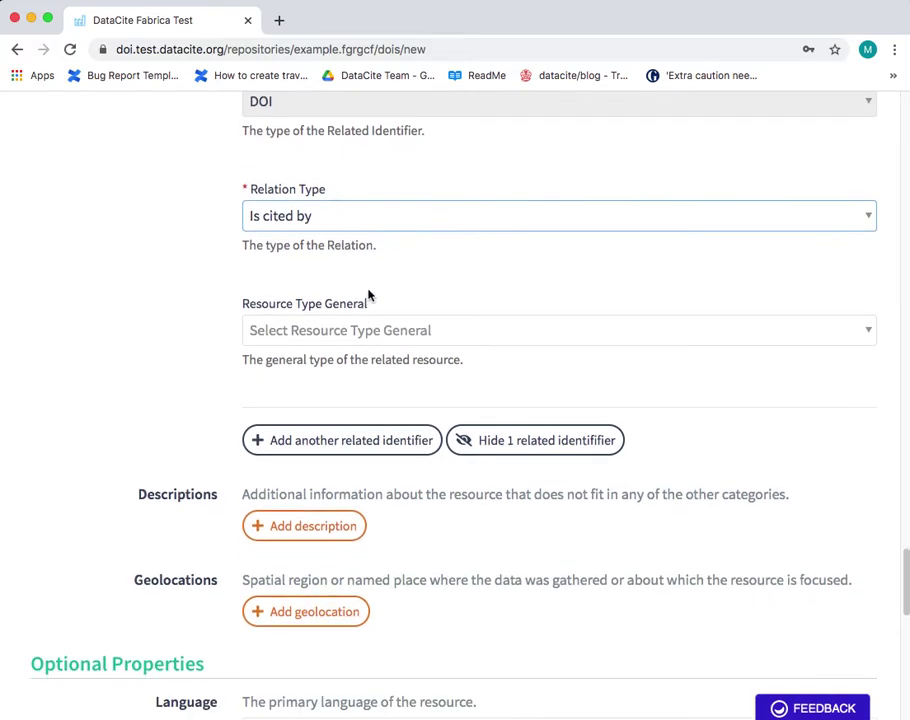
{"action": "scroll", "coordinate": [368, 295], "scroll_direction": "down", "scroll_amount": 1}
Set the related resource's general type to Text
{"action": "left_click", "coordinate": [368, 304]}
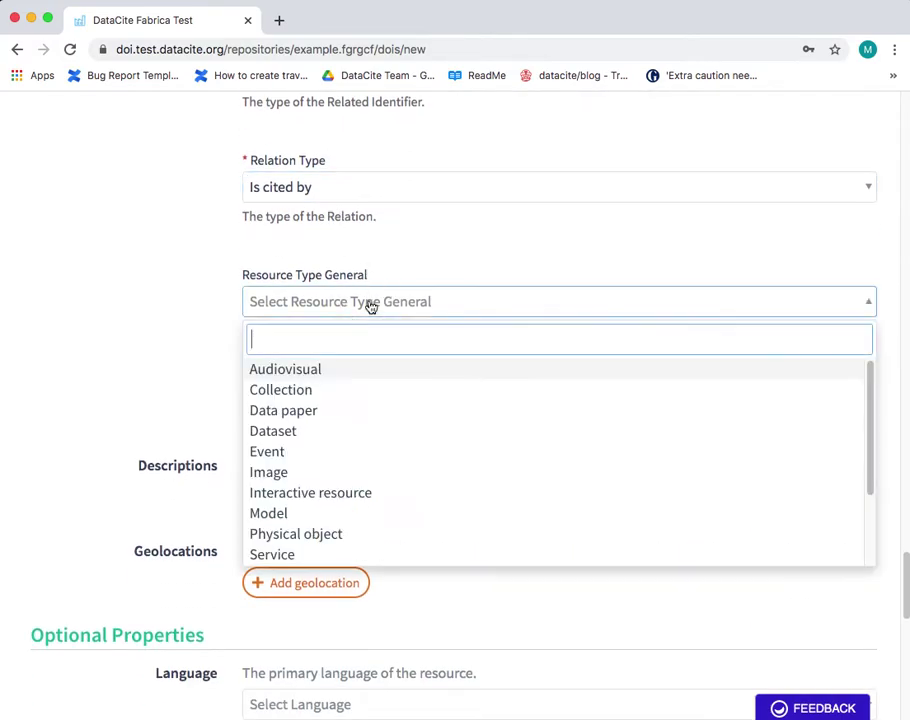
{"action": "scroll", "coordinate": [355, 481], "scroll_direction": "down", "scroll_amount": 3}
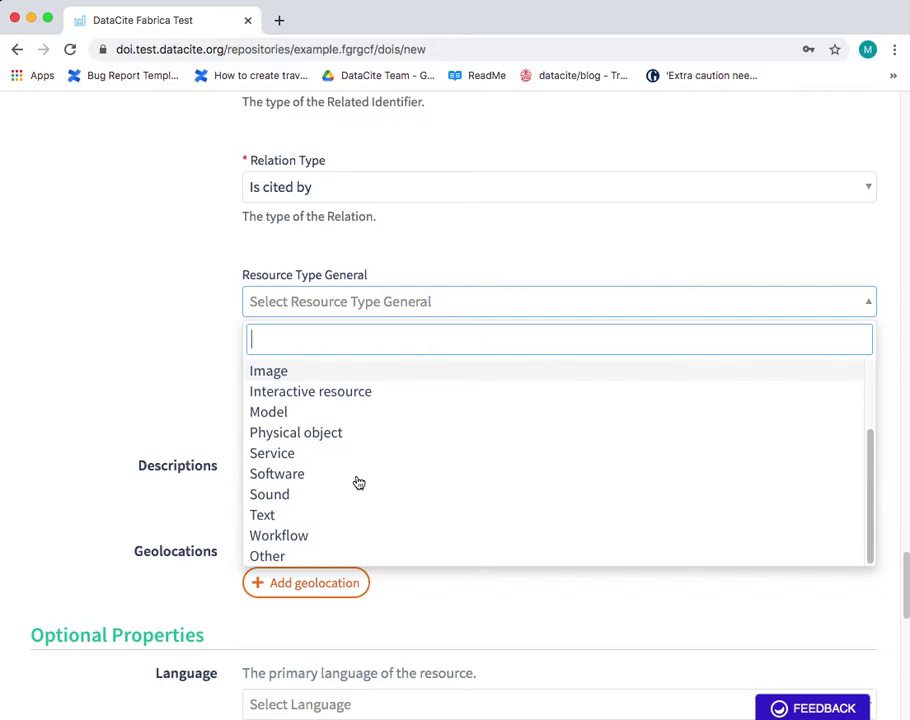
{"action": "left_click", "coordinate": [341, 515]}
{"action": "scroll", "coordinate": [337, 283], "scroll_direction": "up", "scroll_amount": 5}
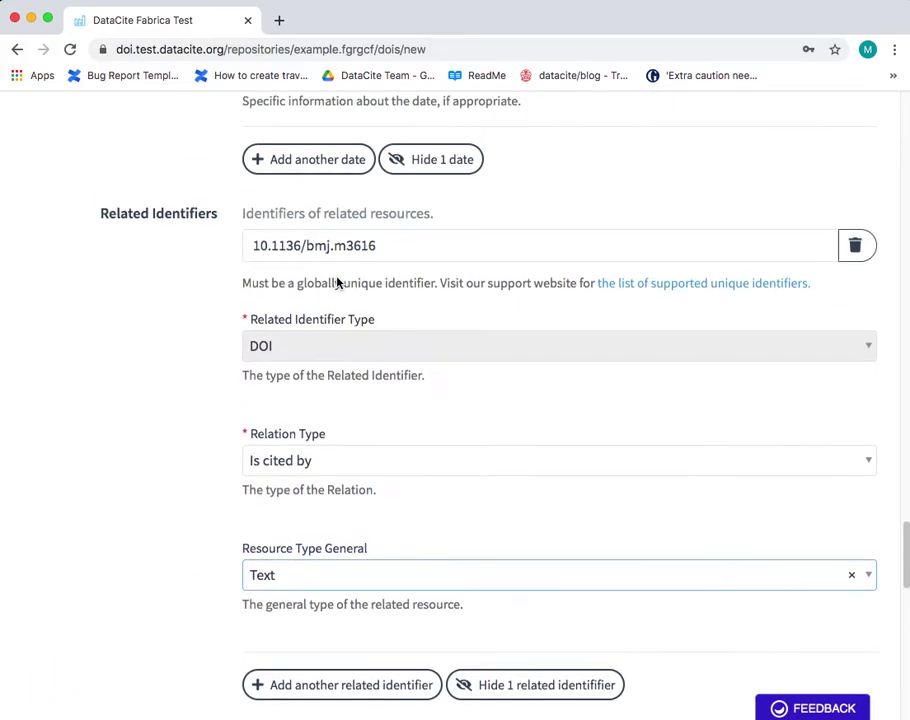
{"action": "scroll", "coordinate": [357, 318], "scroll_direction": "down", "scroll_amount": 4}
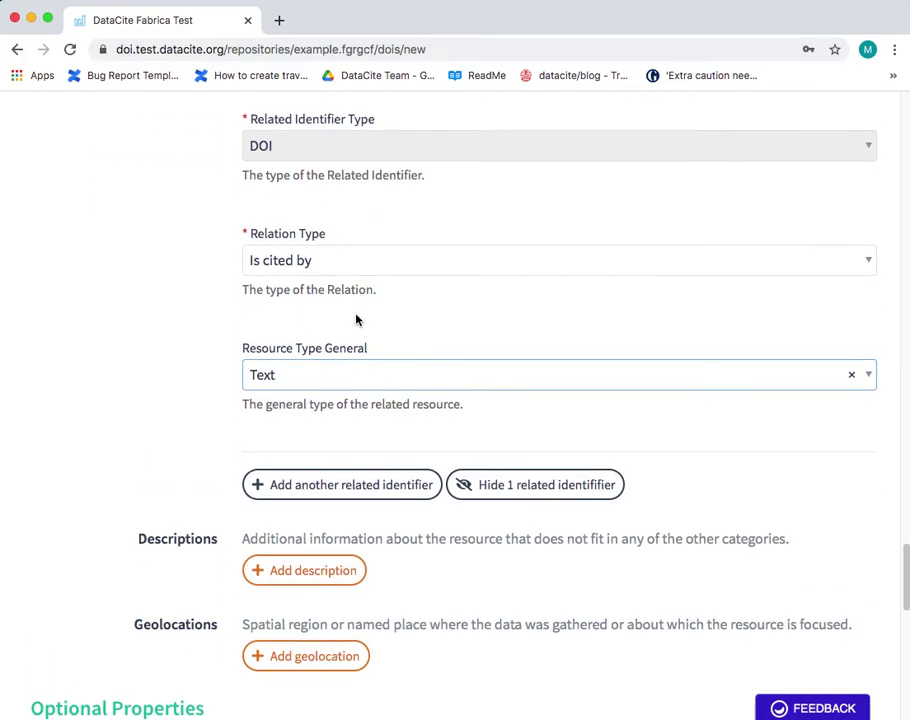
{"action": "scroll", "coordinate": [356, 320], "scroll_direction": "down", "scroll_amount": 4}
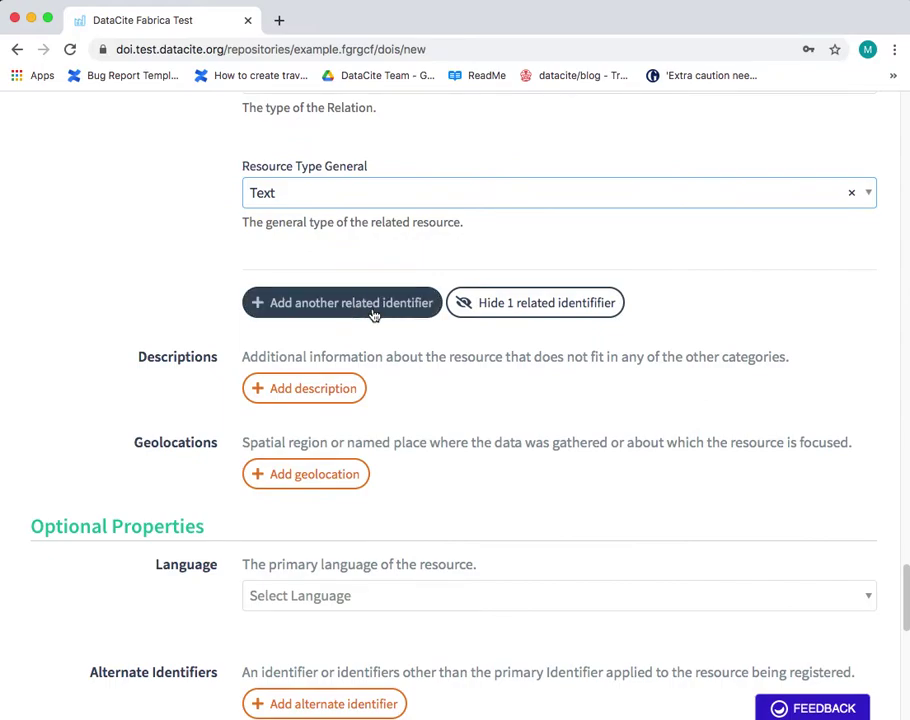
{"action": "scroll", "coordinate": [402, 376], "scroll_direction": "down", "scroll_amount": 2}
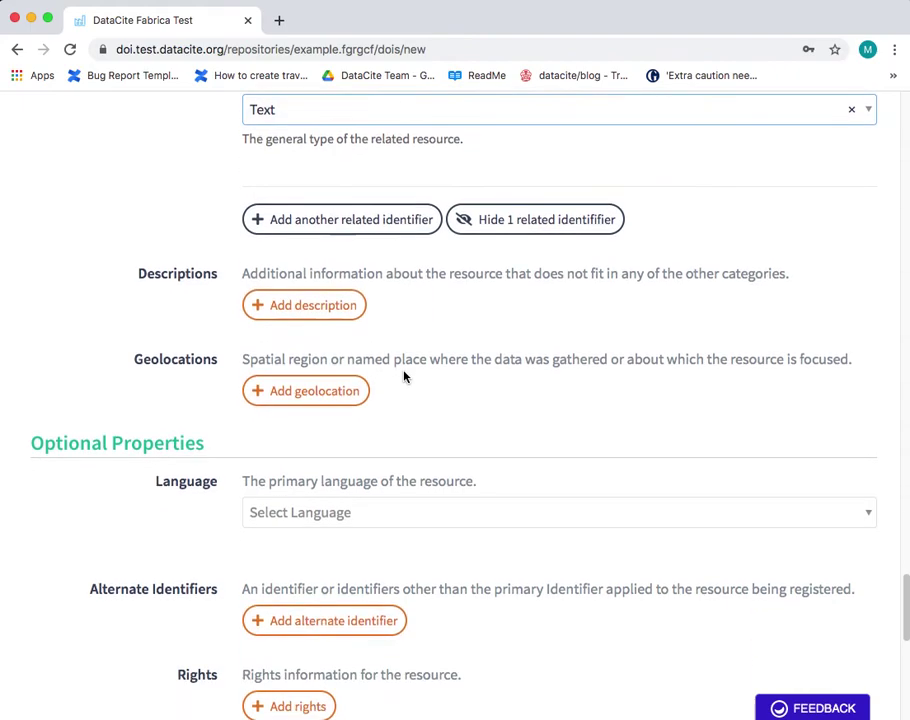
Add an Abstract description 'add description of the resource' with its language set to English
{"action": "left_click", "coordinate": [336, 318]}
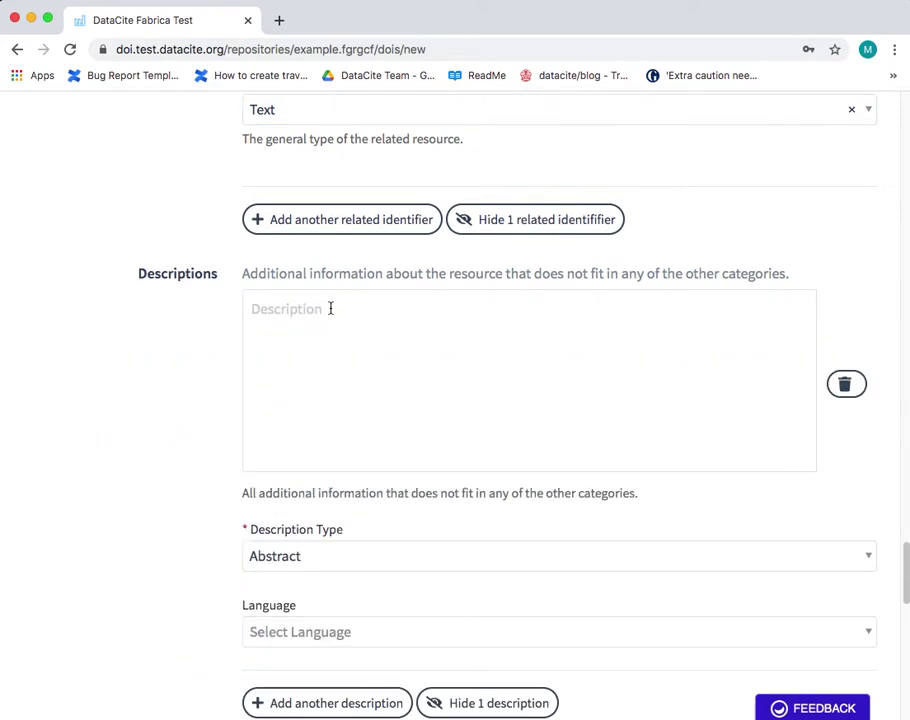
{"action": "left_click", "coordinate": [331, 310]}
{"action": "type", "text": "add "}
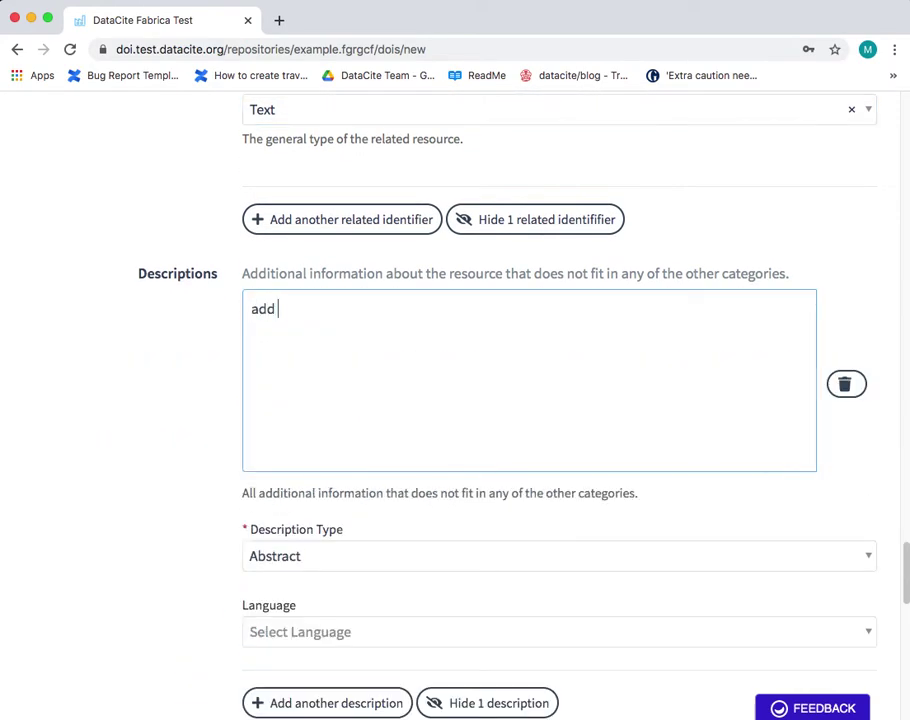
{"action": "type", "text": "descr"}
{"action": "type", "text": "ipto"}
{"action": "type", "text": "on"}
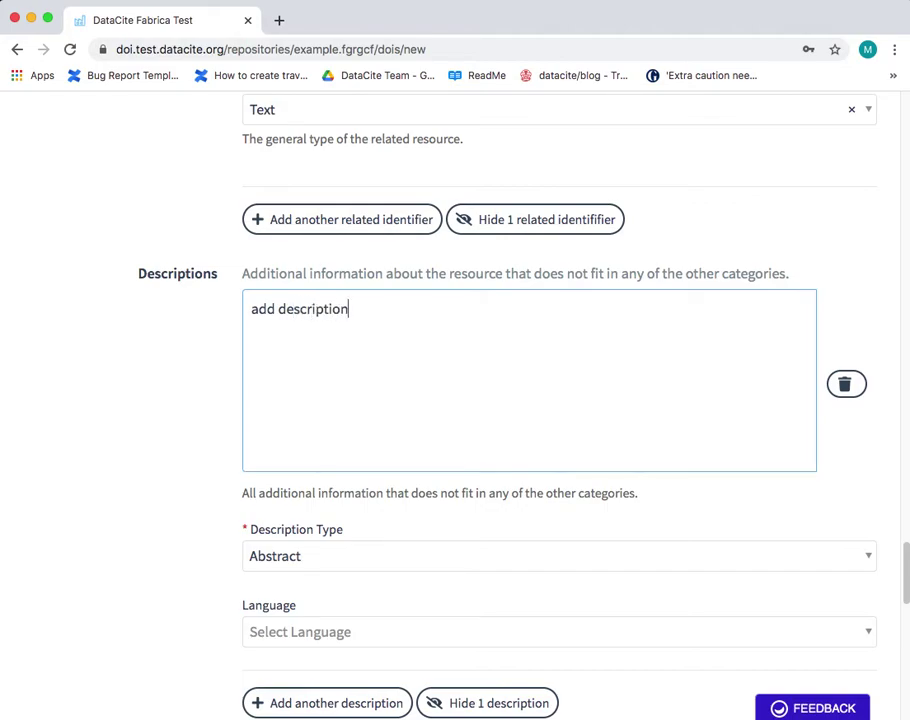
{"action": "type", "text": " of the resouc"}
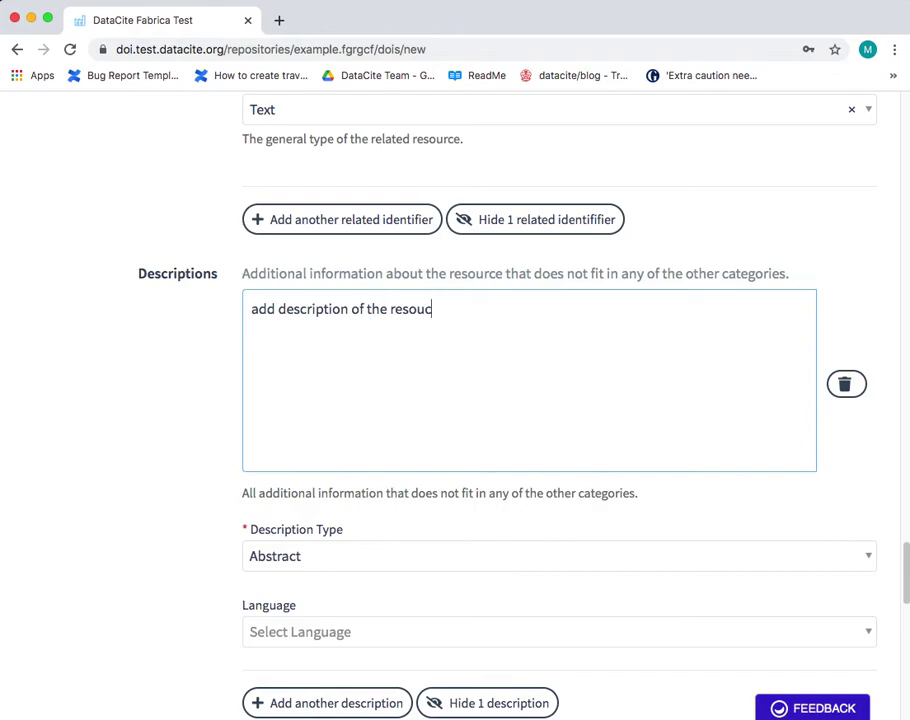
{"action": "key", "text": "BackSpace"}
{"action": "type", "text": "rce"}
{"action": "scroll", "coordinate": [392, 320], "scroll_direction": "down", "scroll_amount": 3}
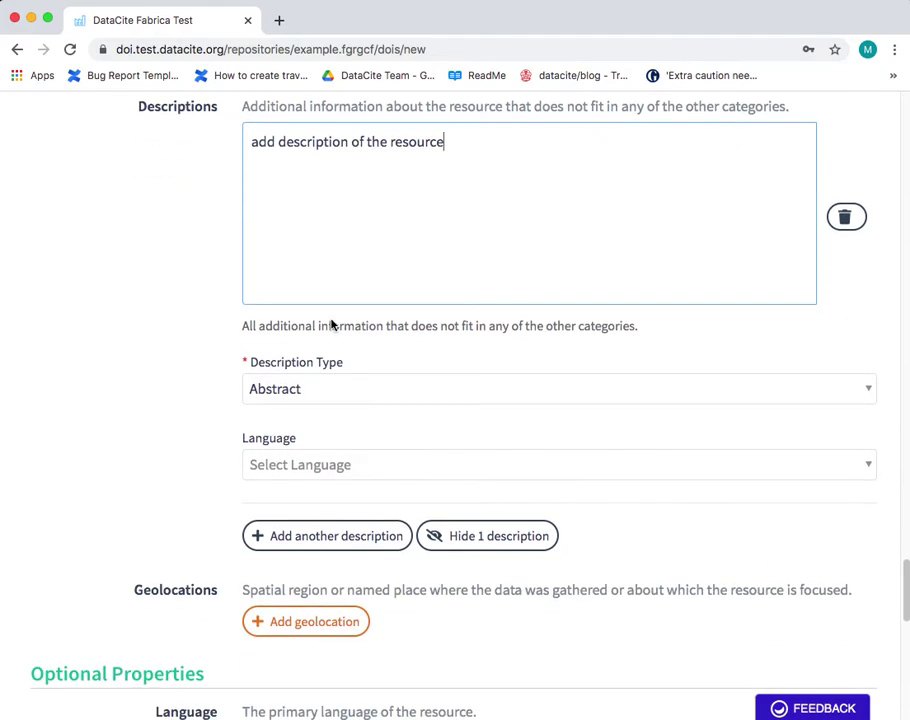
{"action": "scroll", "coordinate": [335, 410], "scroll_direction": "down", "scroll_amount": 2}
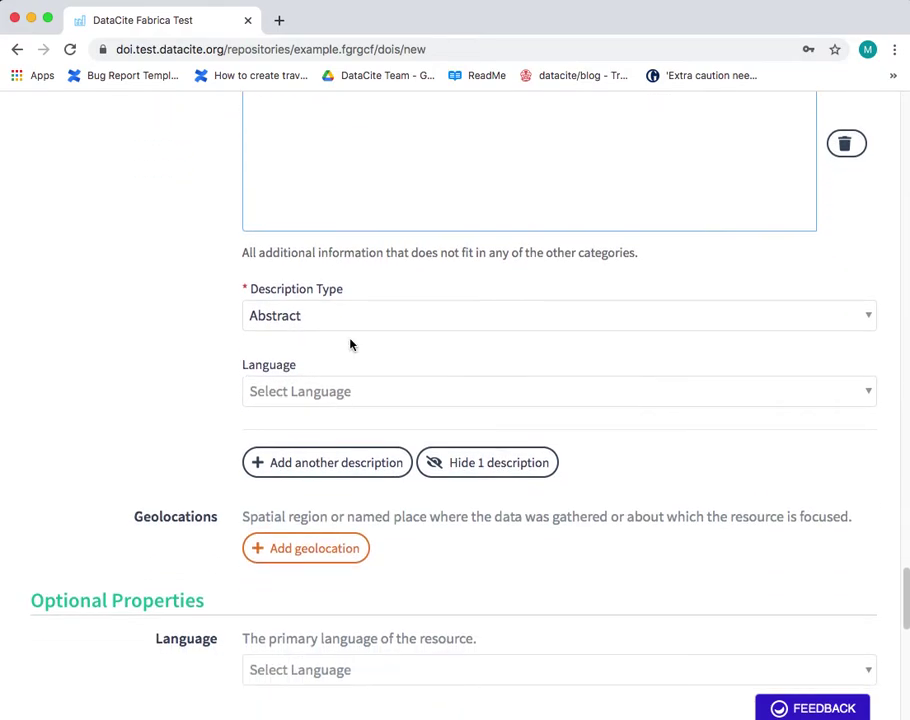
{"action": "left_click", "coordinate": [353, 330]}
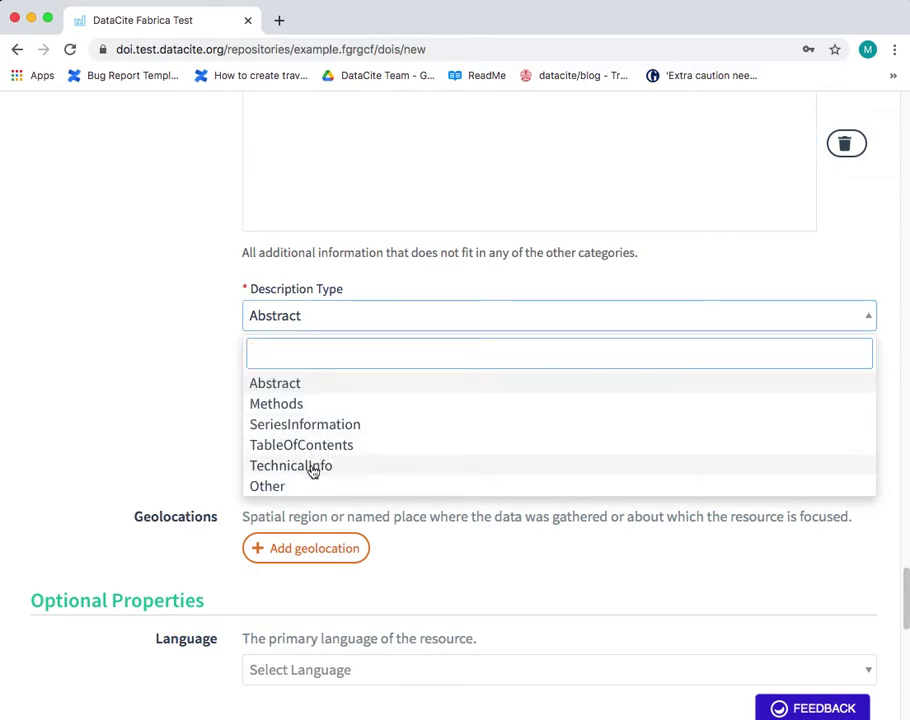
{"action": "left_click", "coordinate": [204, 360]}
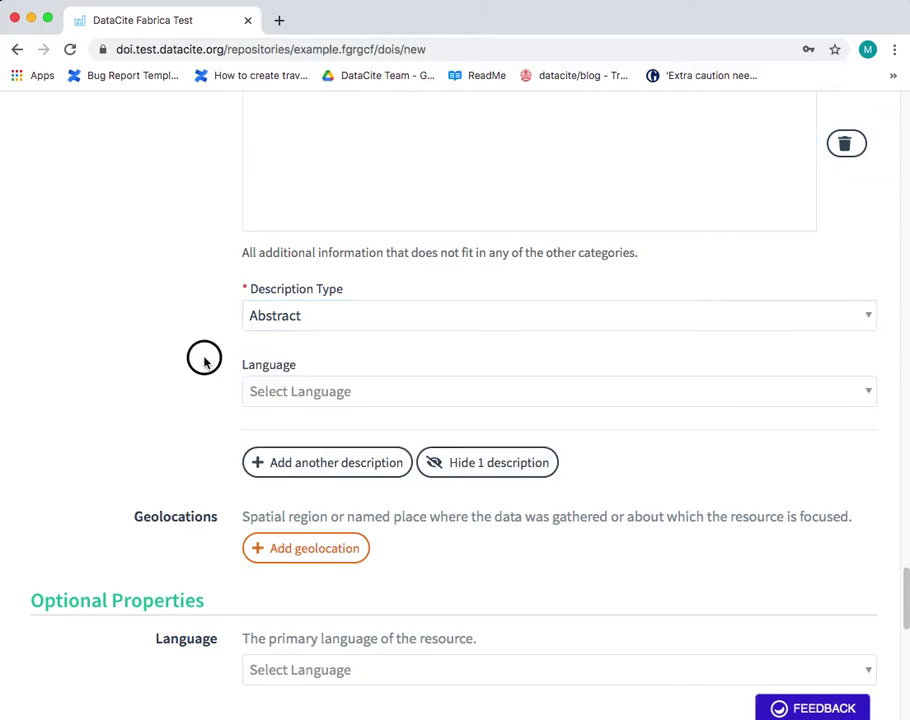
{"action": "left_click", "coordinate": [280, 394]}
{"action": "type", "text": "eng"}
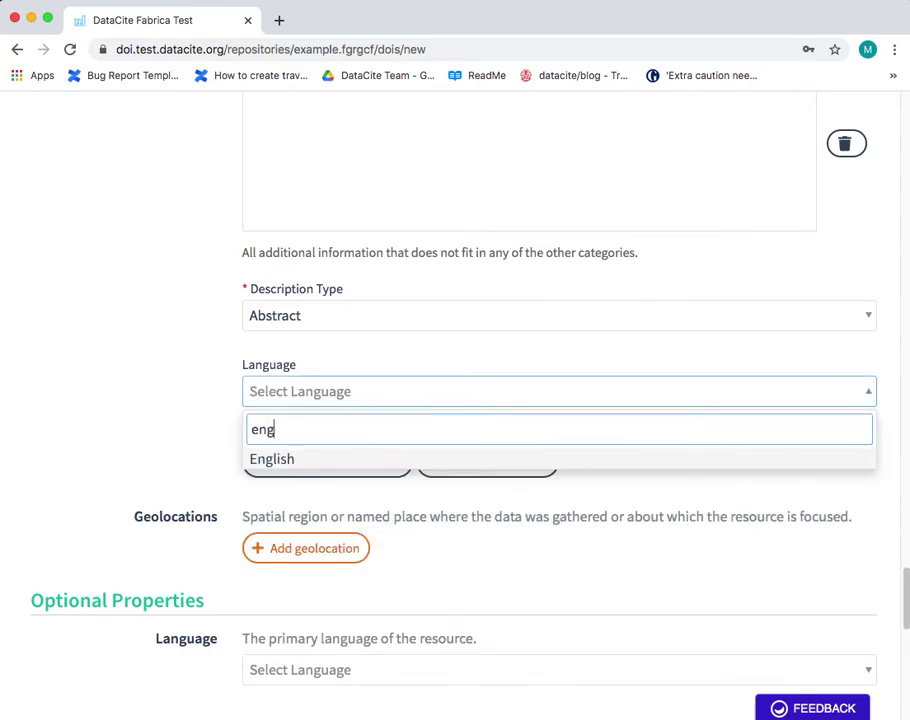
{"action": "left_click", "coordinate": [292, 460]}
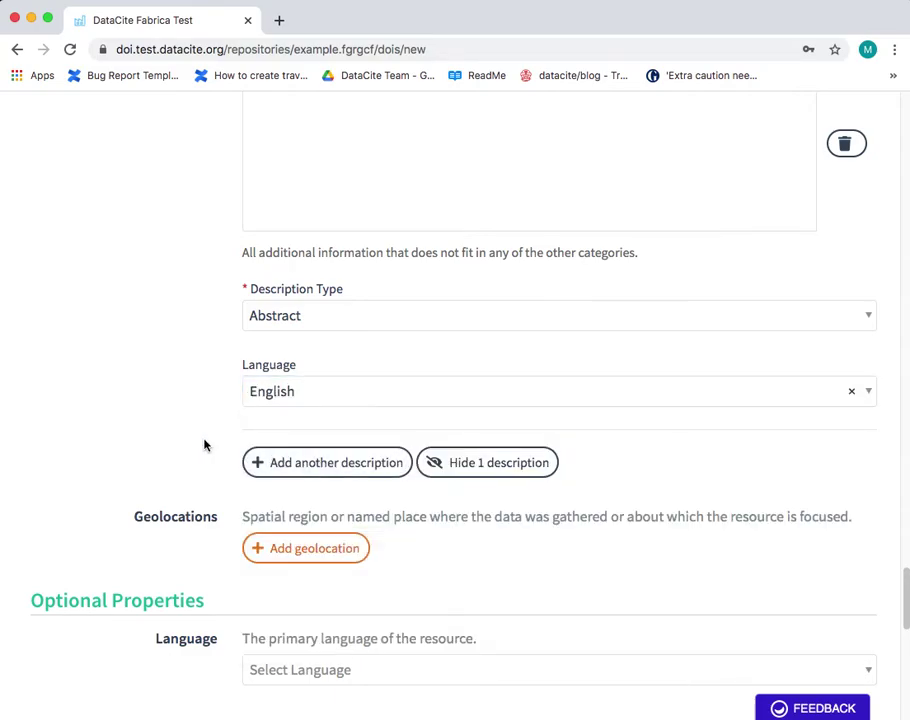
{"action": "scroll", "coordinate": [205, 445], "scroll_direction": "down", "scroll_amount": 2}
{"action": "scroll", "coordinate": [205, 445], "scroll_direction": "down", "scroll_amount": 1}
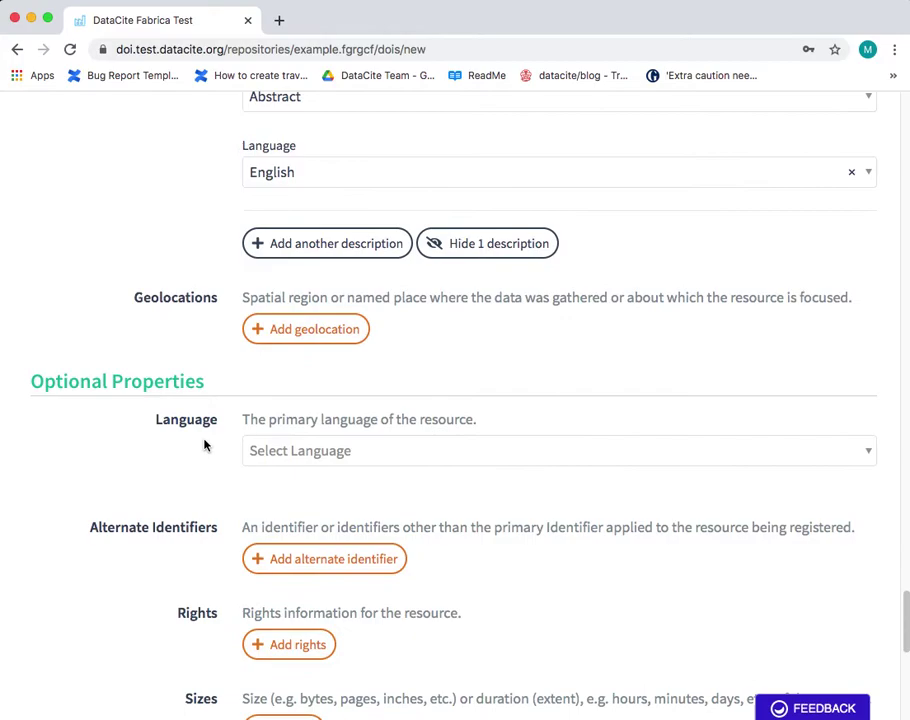
Add a geolocation with Atlantic Ocean as the place name
{"action": "left_click", "coordinate": [322, 340]}
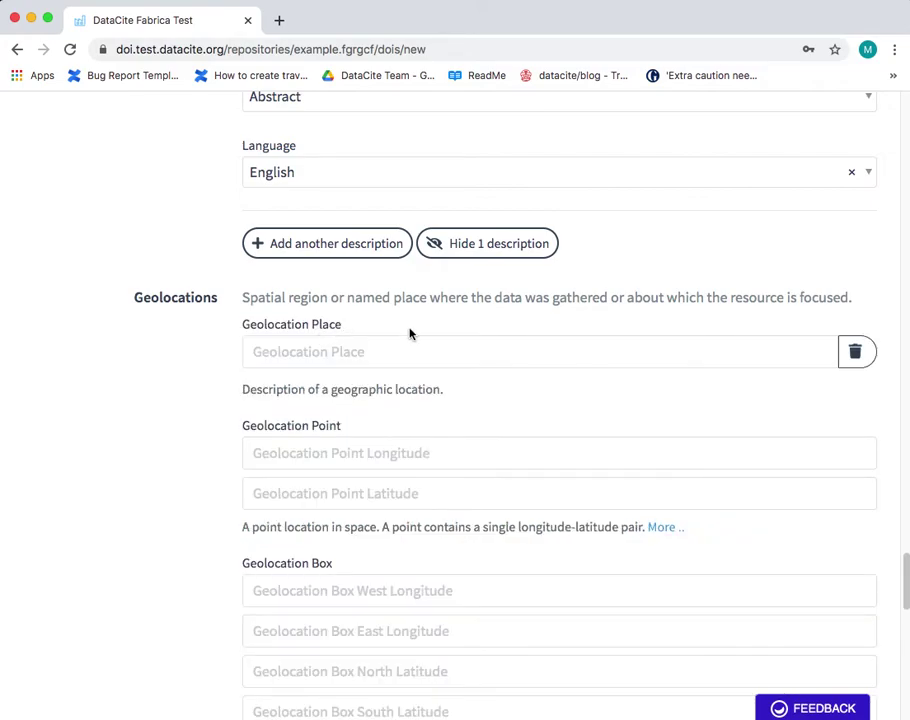
{"action": "left_click", "coordinate": [583, 351]}
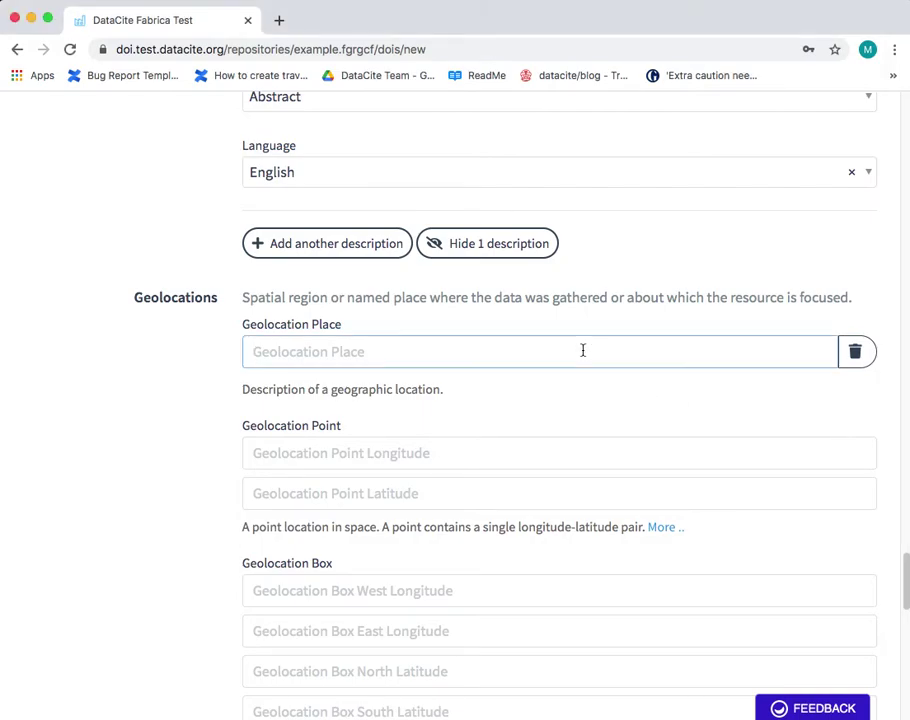
{"action": "type", "text": "Atlantic Ocean"}
{"action": "left_click", "coordinate": [512, 413]}
{"action": "scroll", "coordinate": [512, 412], "scroll_direction": "down", "scroll_amount": 2}
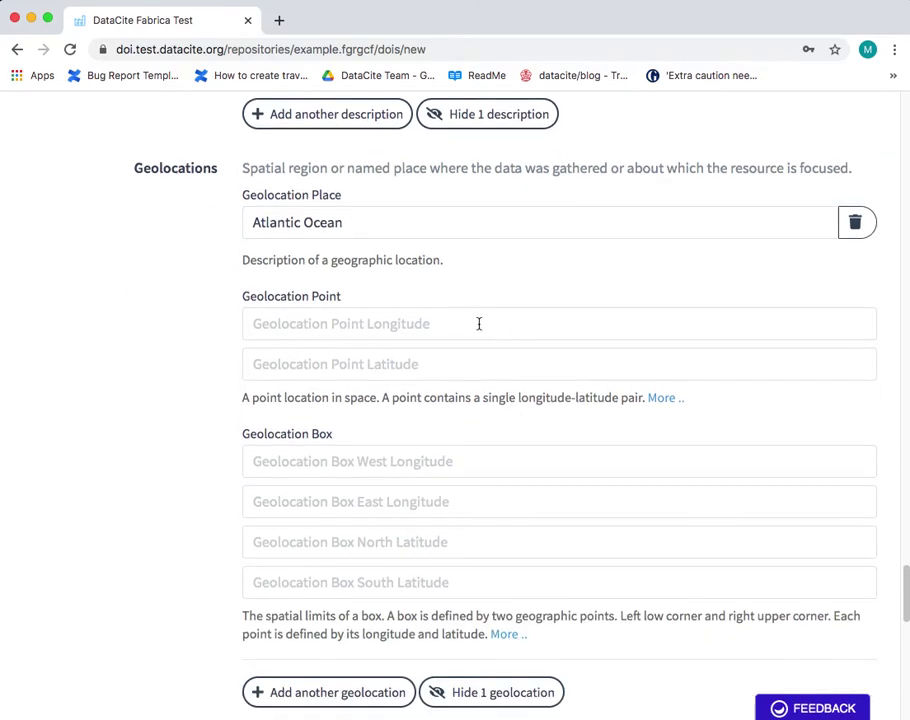
{"action": "scroll", "coordinate": [462, 320], "scroll_direction": "down", "scroll_amount": 2}
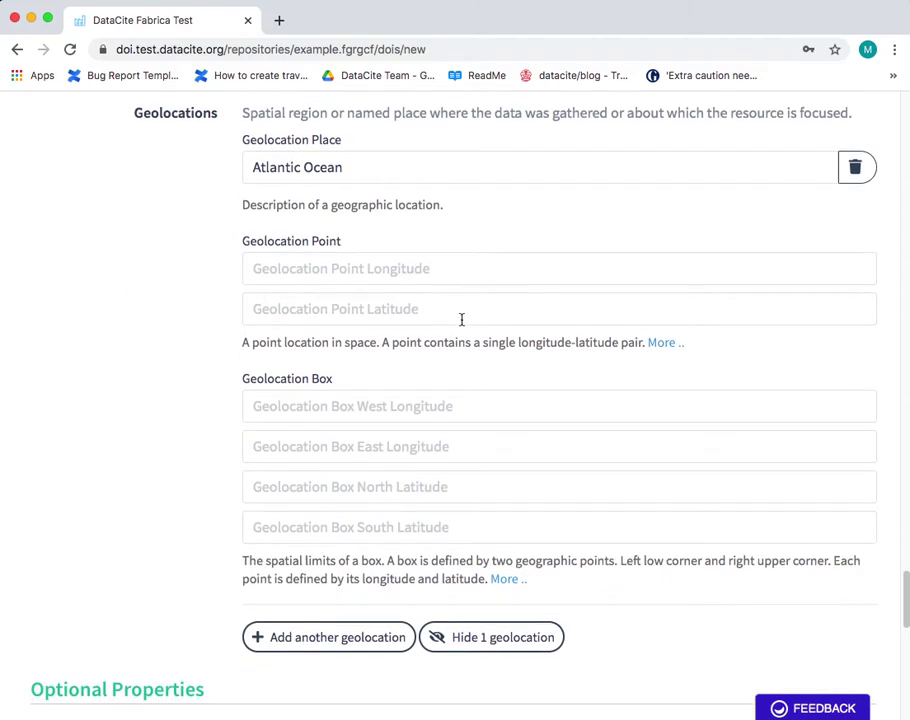
Set the geolocation point to longitude -67.302 and latitude 31.233
{"action": "key", "text": "super+Tab"}
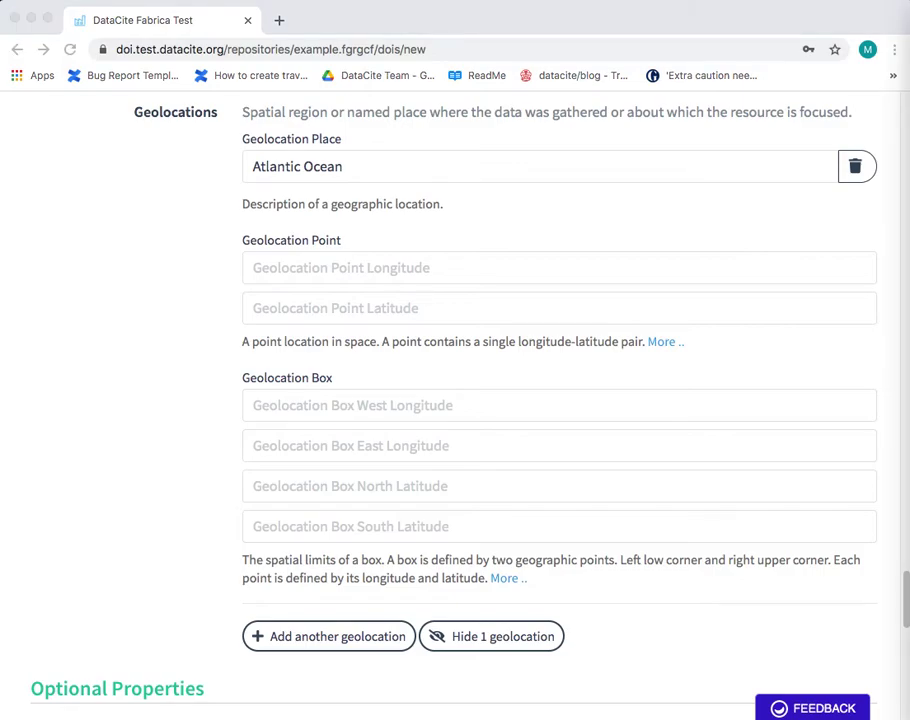
{"action": "left_click", "coordinate": [536, 270]}
{"action": "type", "text": "-67.302"}
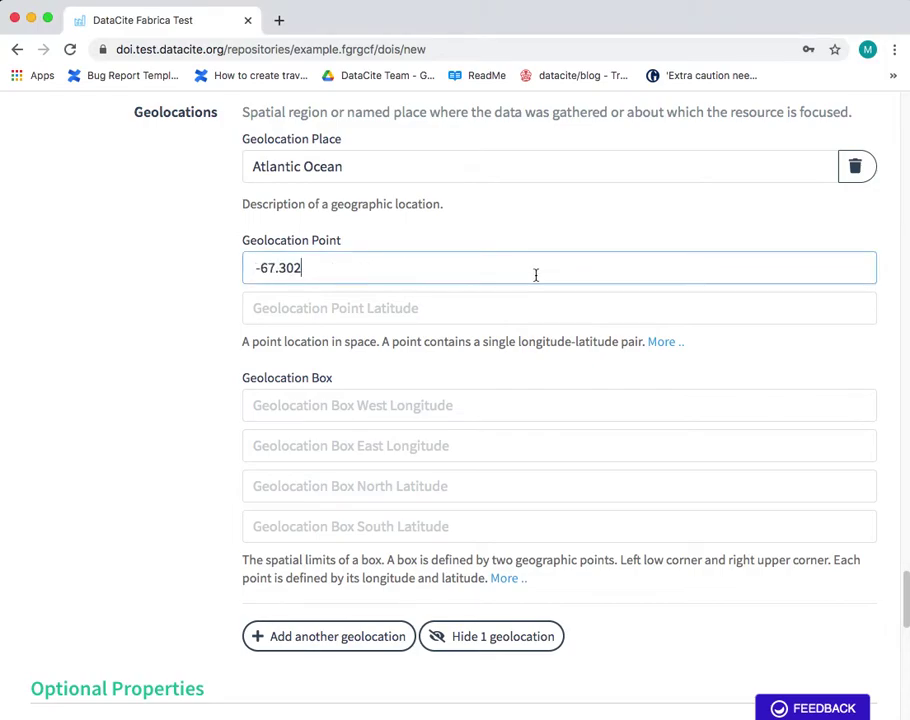
{"action": "left_click", "coordinate": [481, 309]}
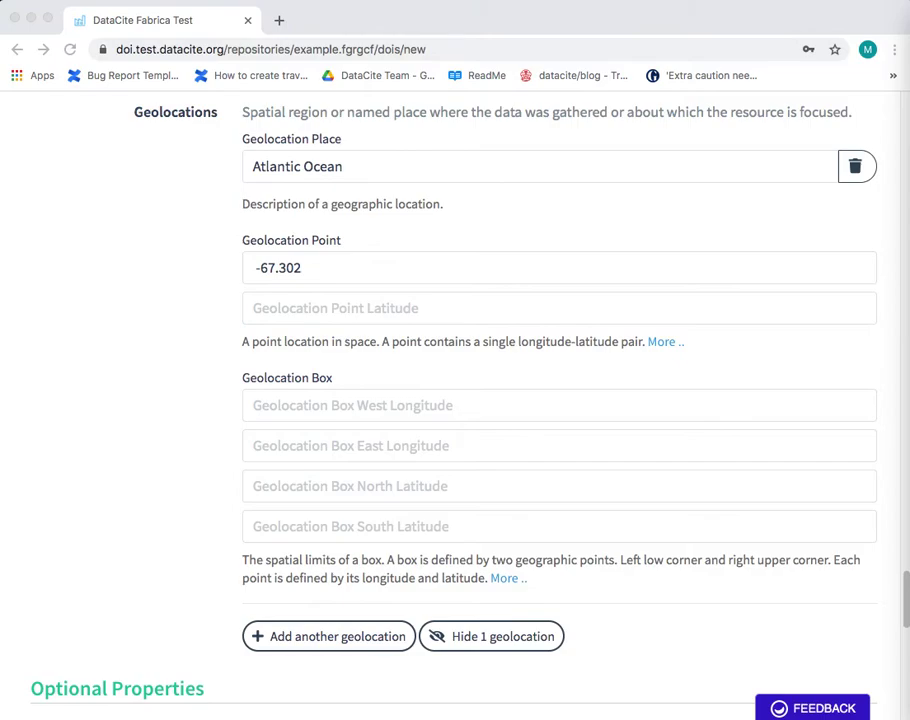
{"action": "left_click", "coordinate": [585, 317]}
{"action": "type", "text": "31.233"}
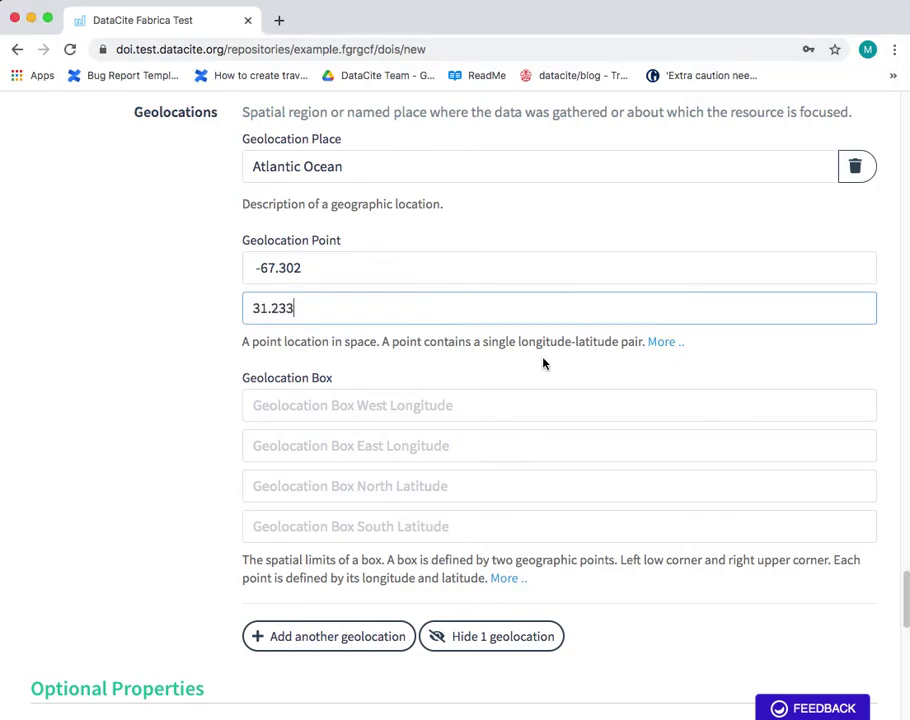
{"action": "left_click", "coordinate": [544, 362]}
{"action": "scroll", "coordinate": [546, 375], "scroll_direction": "down", "scroll_amount": 3}
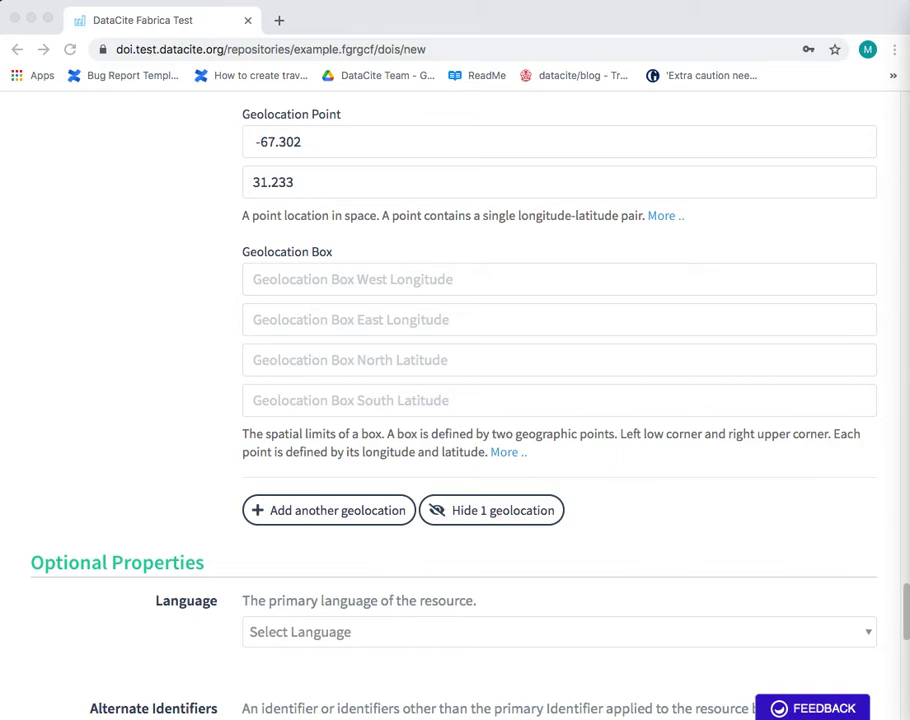
Enter the geolocation box west longitude -71.032 and east longitude -68.211
{"action": "left_click", "coordinate": [474, 287]}
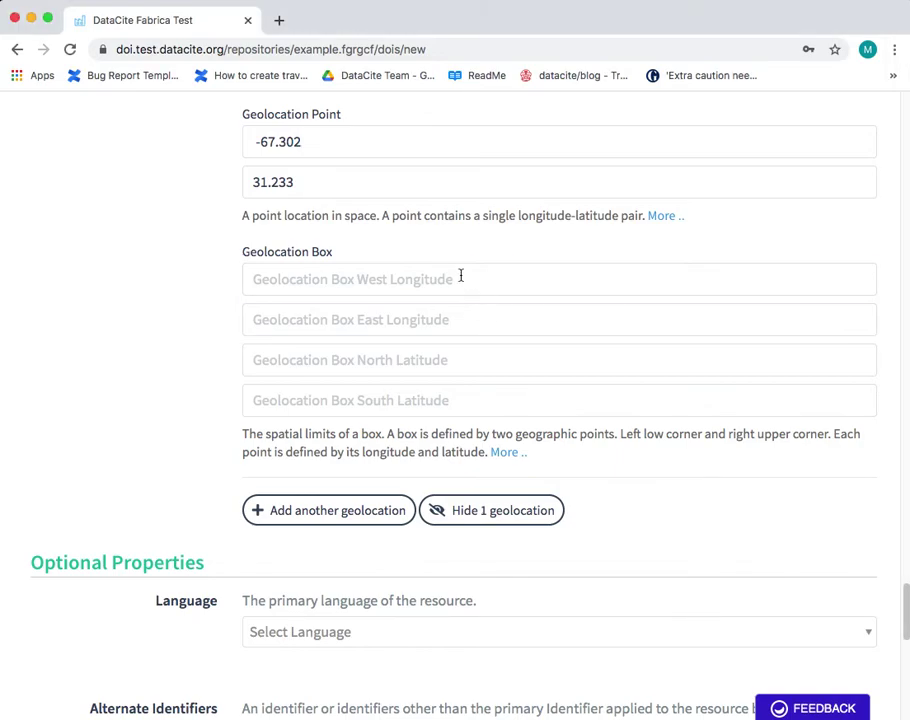
{"action": "type", "text": "-71.032"}
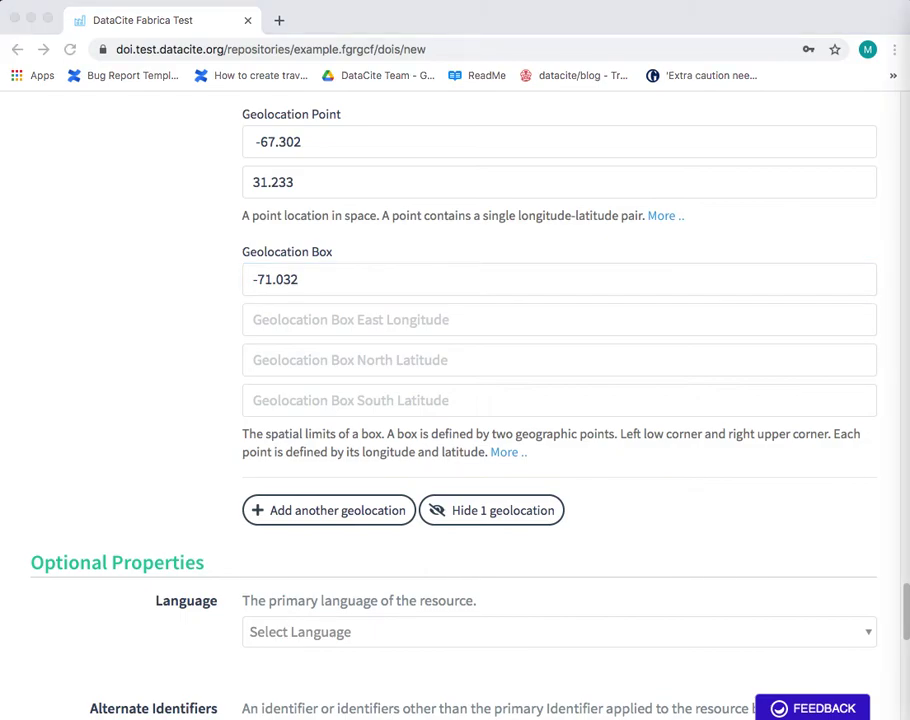
{"action": "key", "text": "super+Tab"}
{"action": "left_click", "coordinate": [522, 321]}
{"action": "type", "text": "-68.211"}
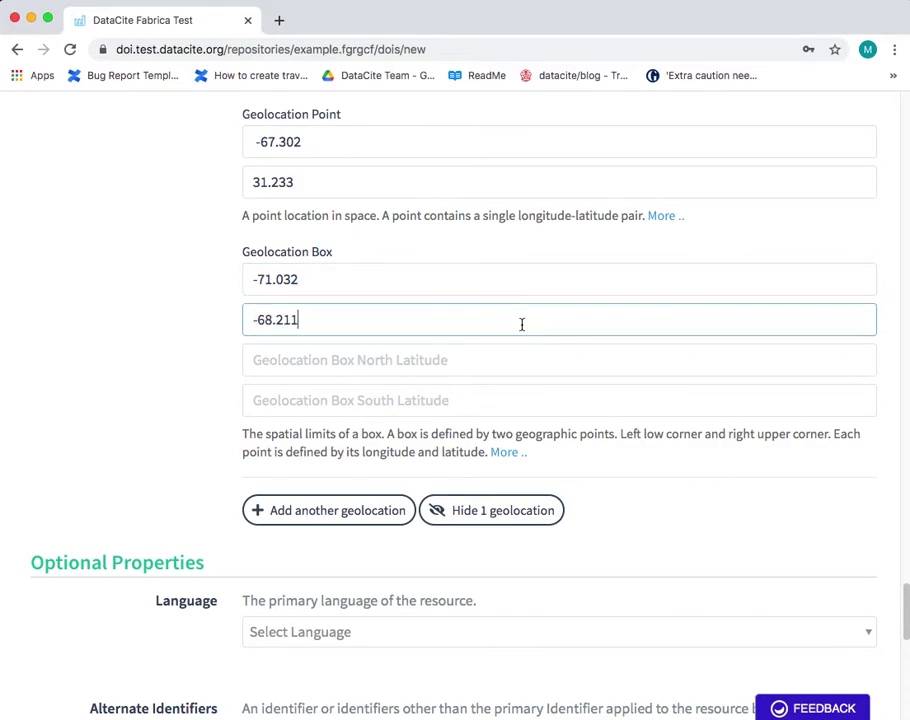
{"action": "key", "text": "super+Tab"}
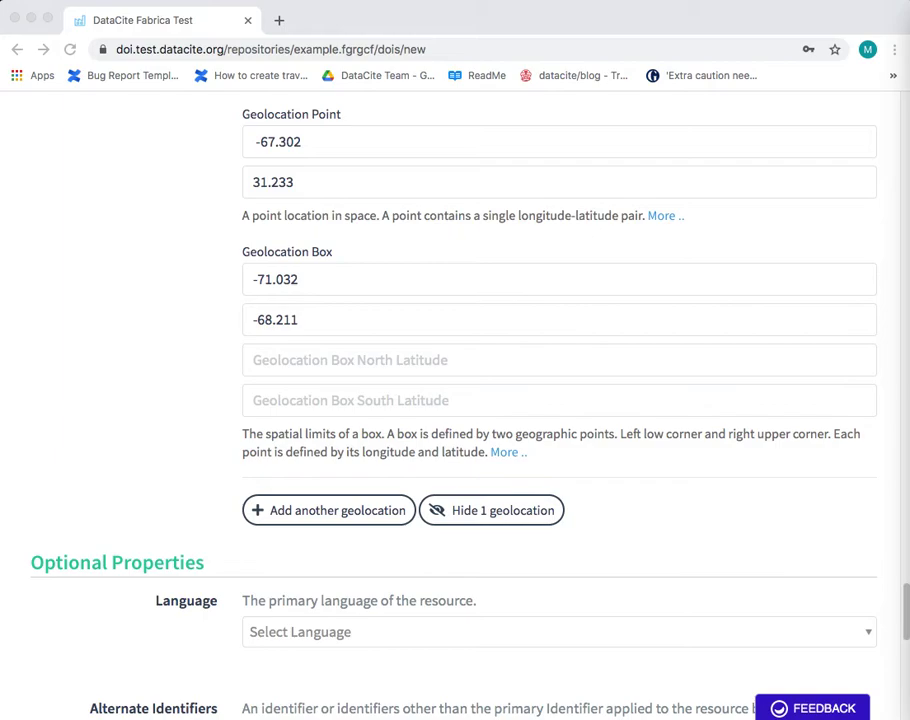
Enter the box north latitude 41.090 and south latitude 42.893
{"action": "left_click", "coordinate": [544, 366]}
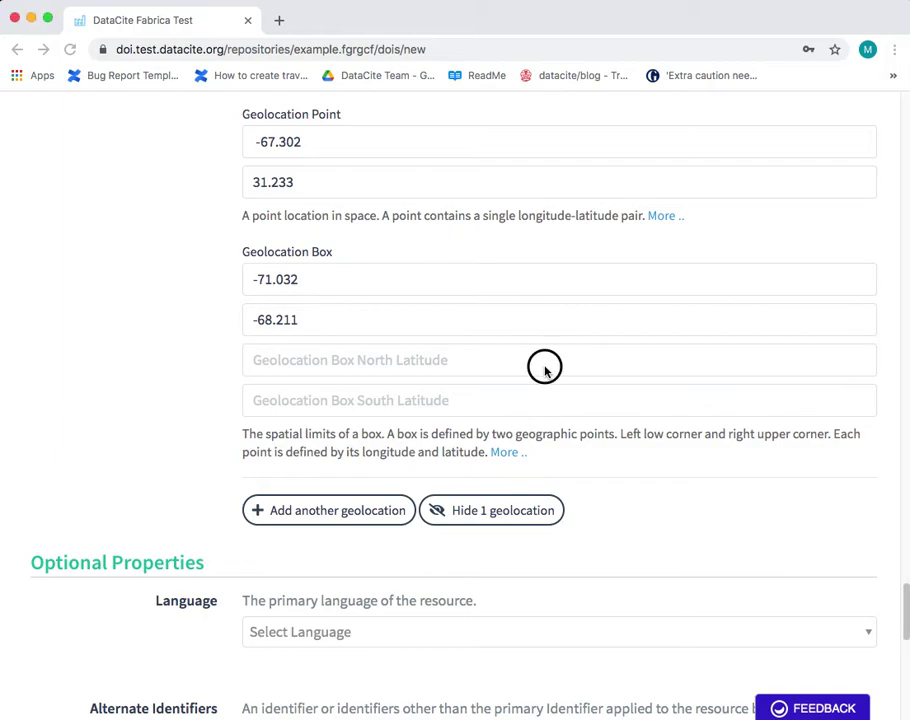
{"action": "type", "text": "41.090"}
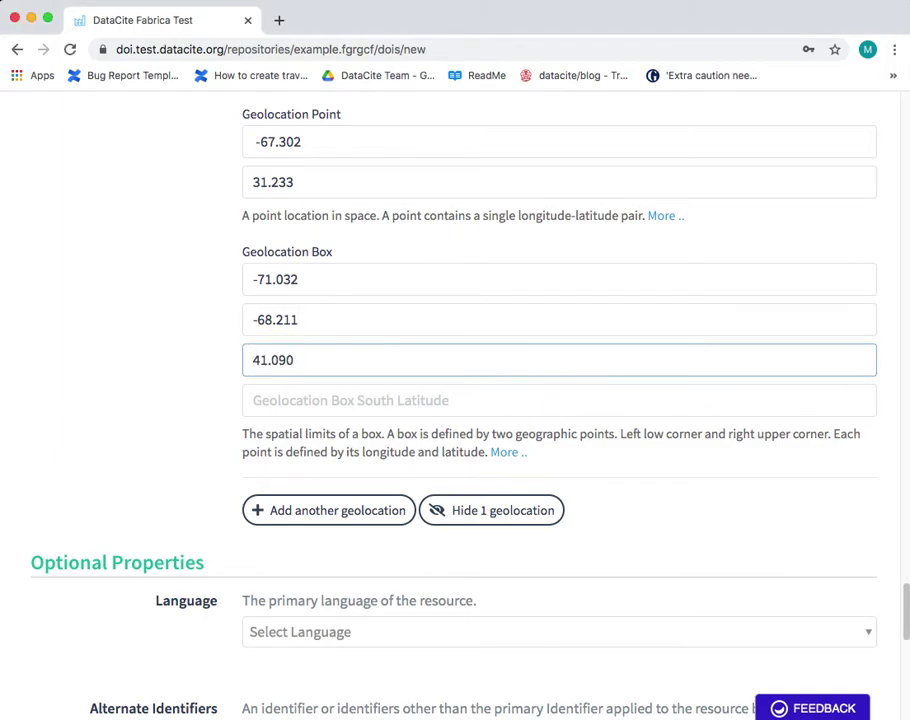
{"action": "key", "text": "super+Tab"}
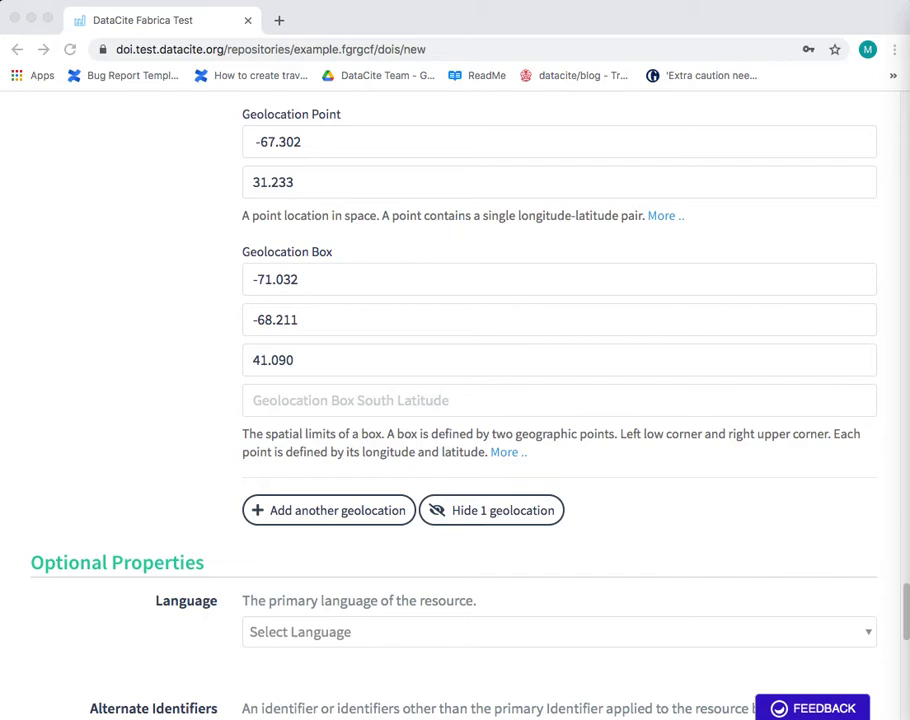
{"action": "key", "text": "super+Tab"}
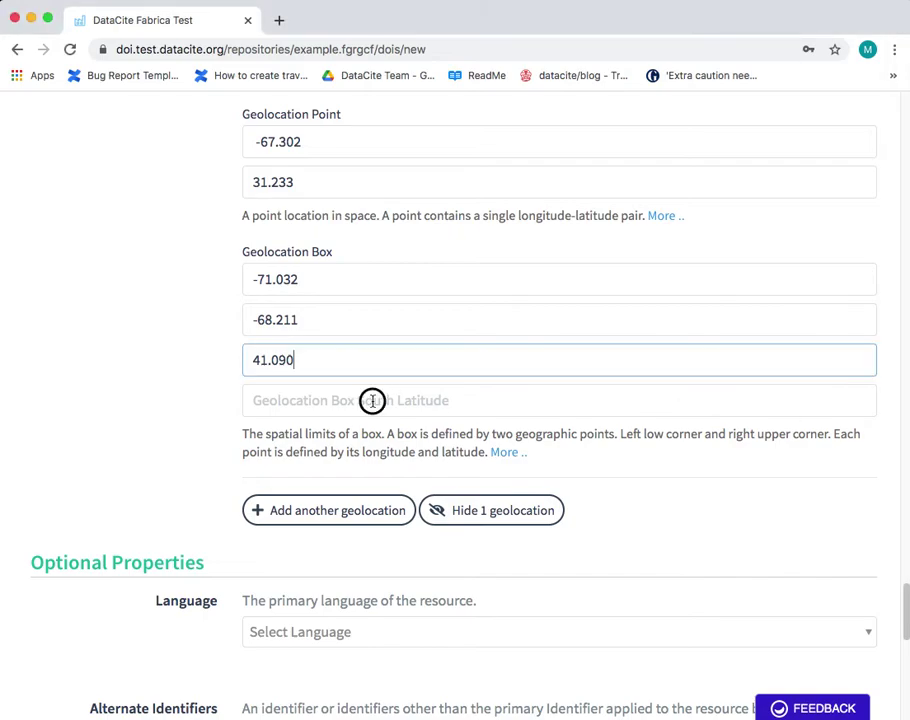
{"action": "left_click", "coordinate": [372, 400]}
{"action": "type", "text": "42.893"}
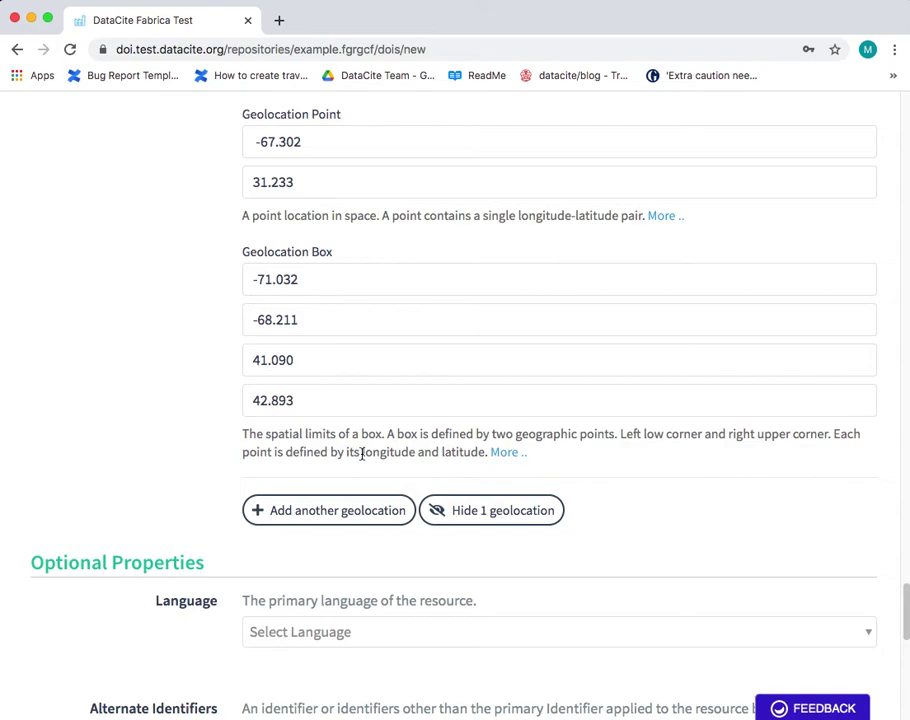
{"action": "scroll", "coordinate": [366, 480], "scroll_direction": "down", "scroll_amount": 3}
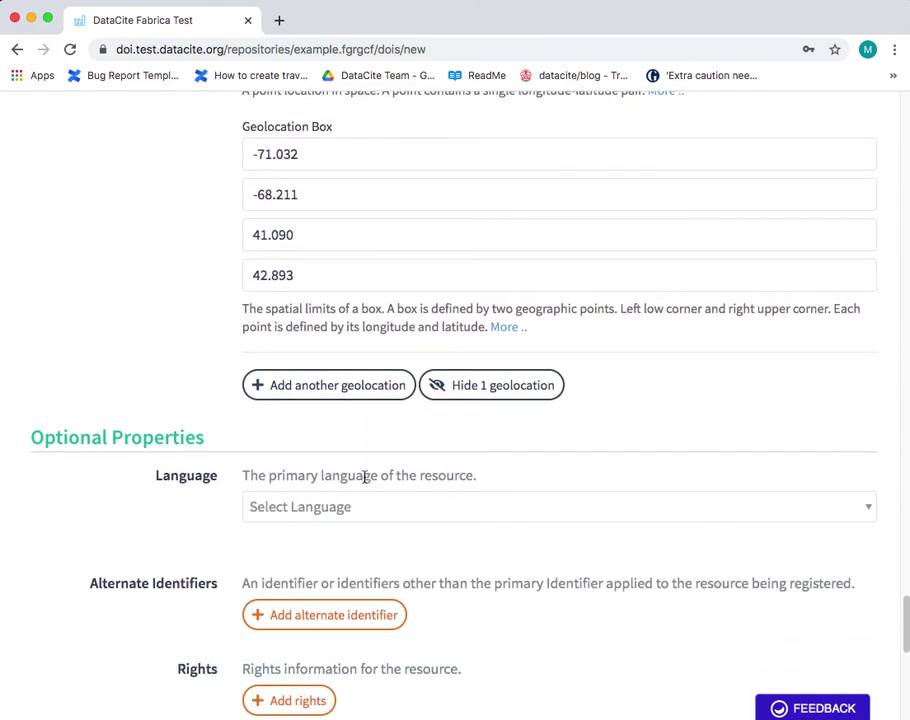
{"action": "scroll", "coordinate": [365, 477], "scroll_direction": "down", "scroll_amount": 2}
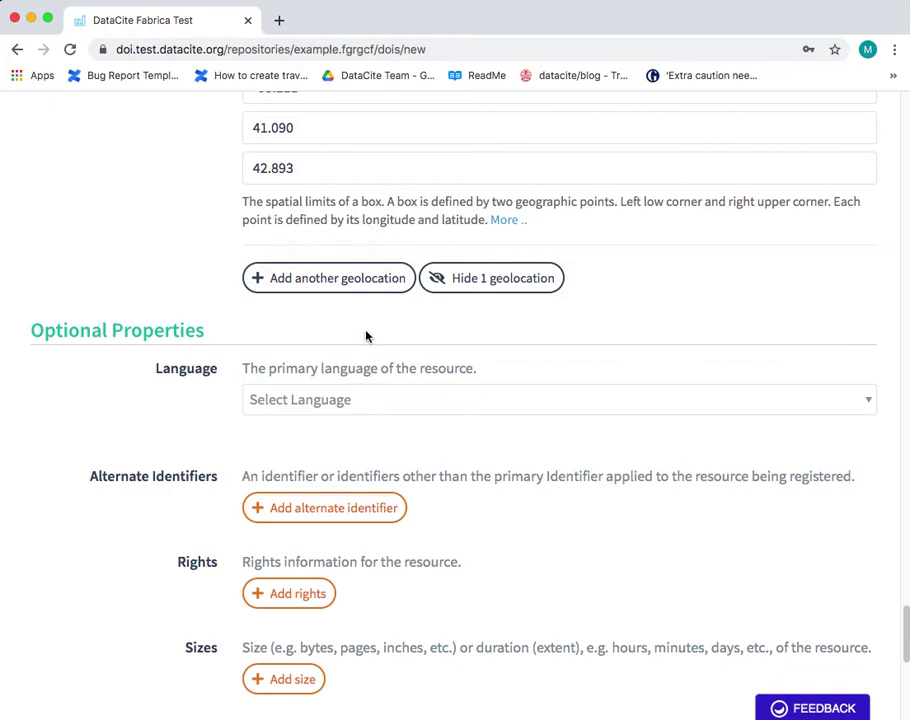
Search 'engl' in the Select Language list and set the resource language to English
{"action": "scroll", "coordinate": [366, 336], "scroll_direction": "down", "scroll_amount": 3}
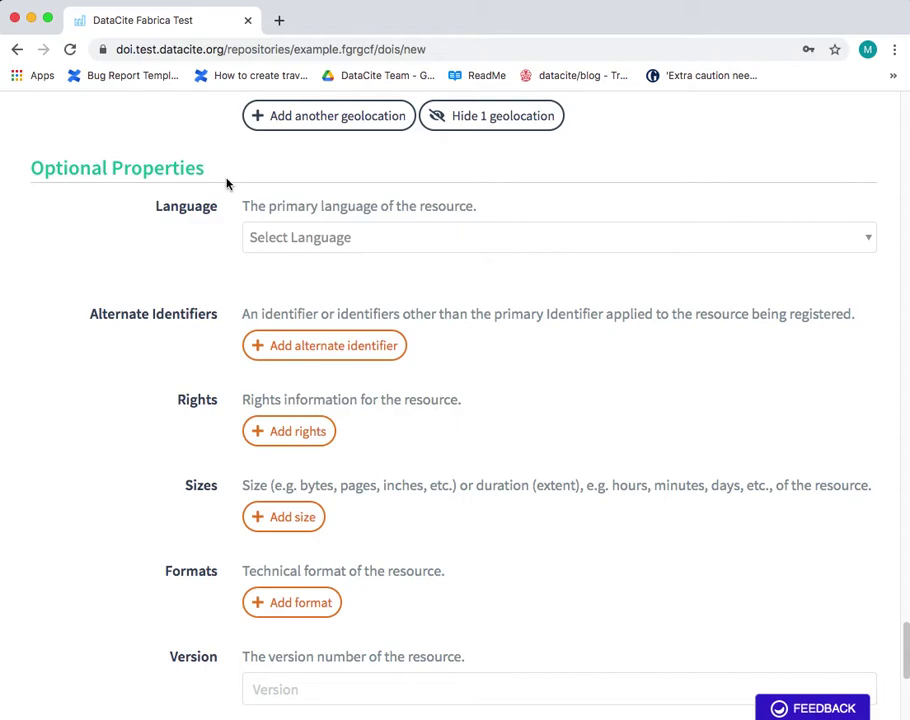
{"action": "left_click", "coordinate": [352, 240]}
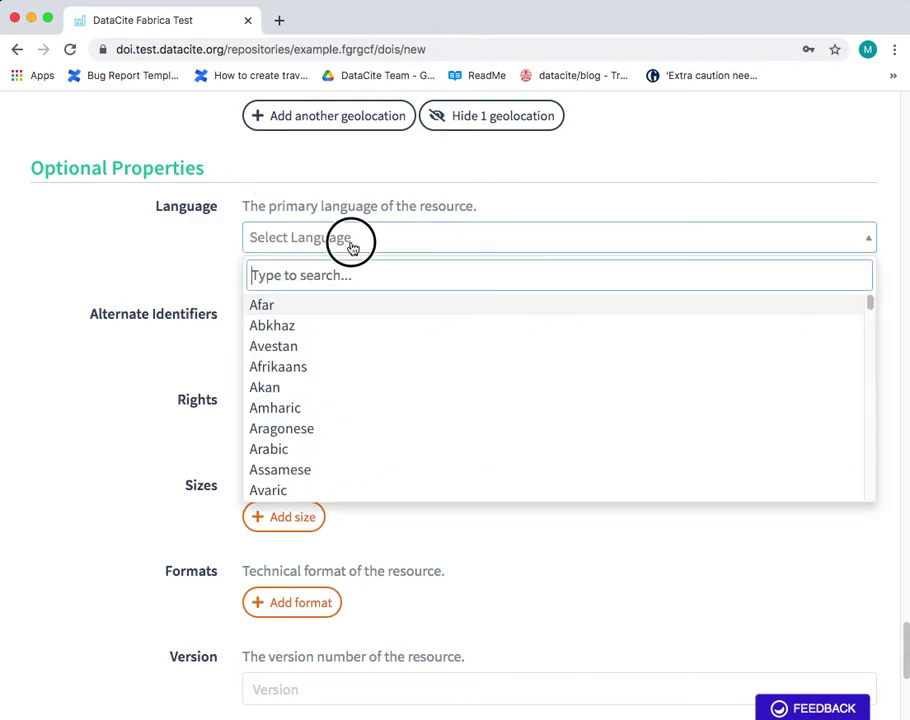
{"action": "type", "text": "engl"}
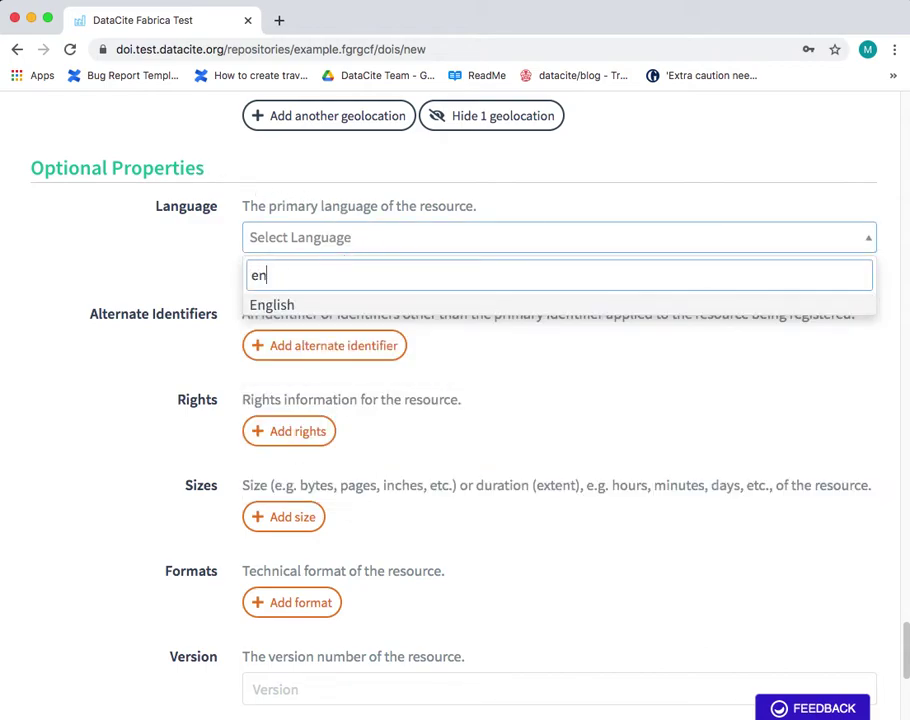
{"action": "left_click", "coordinate": [335, 306]}
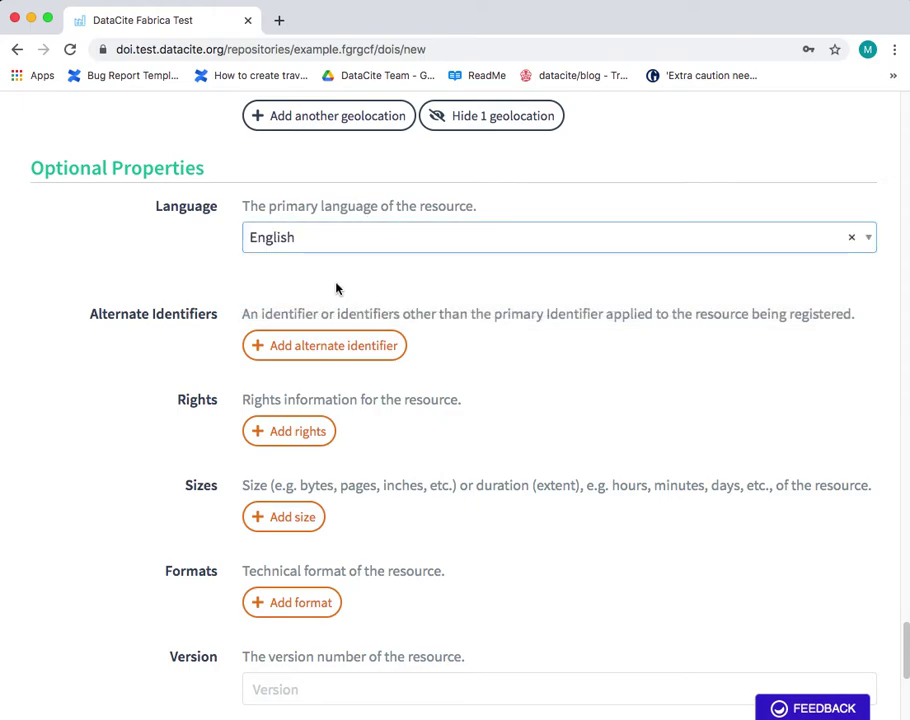
{"action": "scroll", "coordinate": [372, 287], "scroll_direction": "down", "scroll_amount": 2}
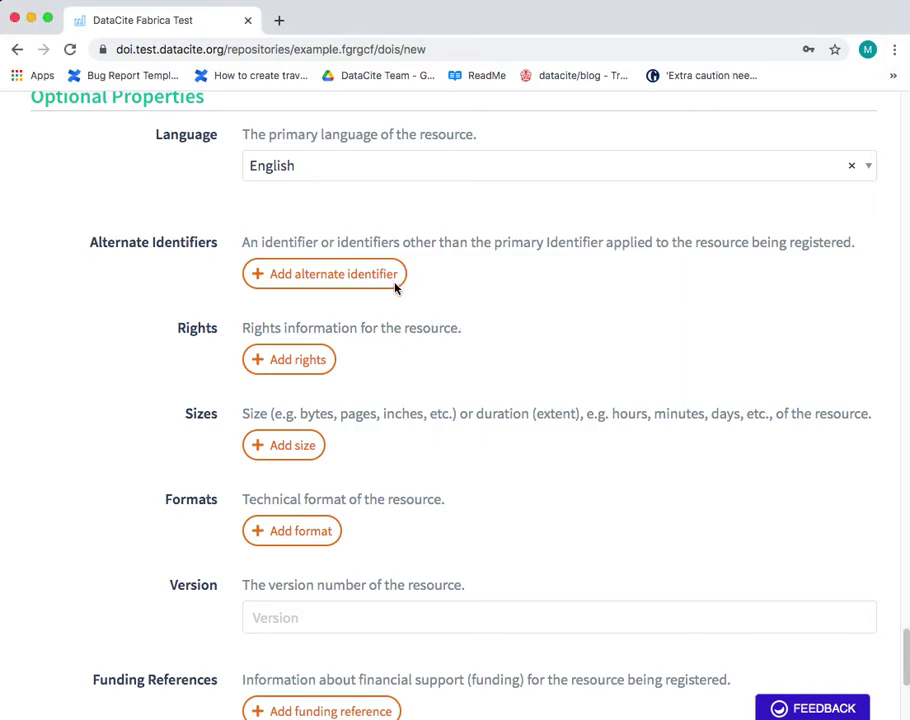
Add alternate identifier 13030/tf5p30086k with identifier type ARK
{"action": "left_click", "coordinate": [360, 281]}
{"action": "left_click", "coordinate": [361, 275]}
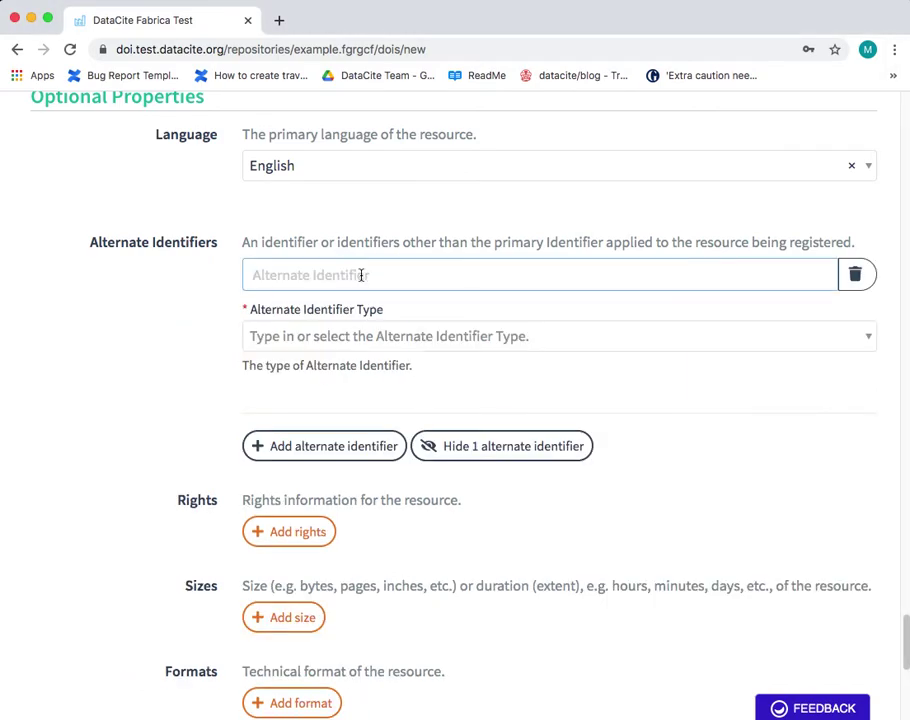
{"action": "type", "text": "13030/tf5p30086k"}
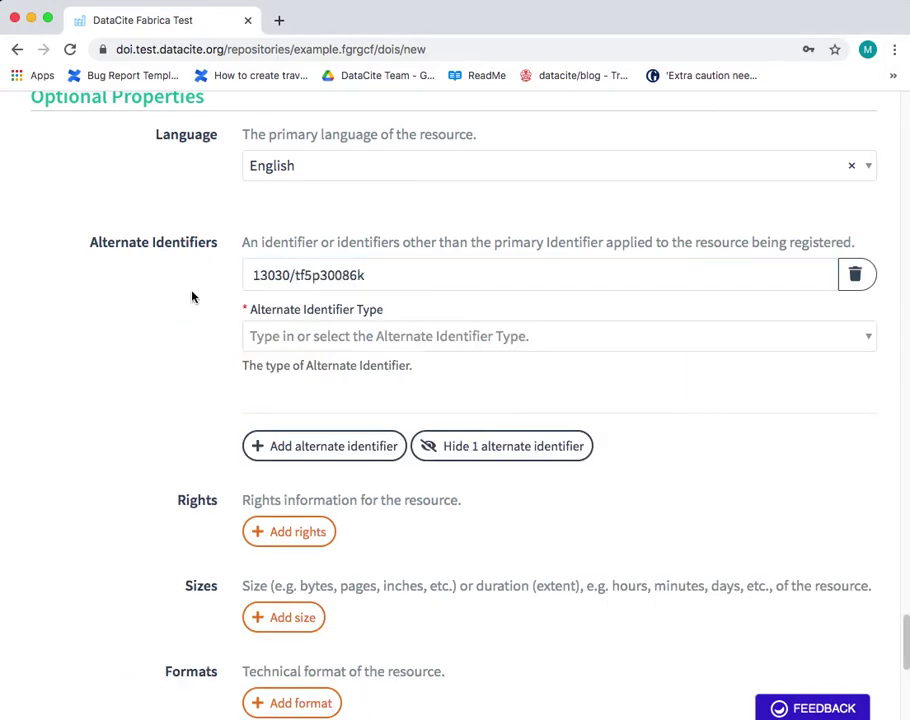
{"action": "left_click", "coordinate": [375, 340]}
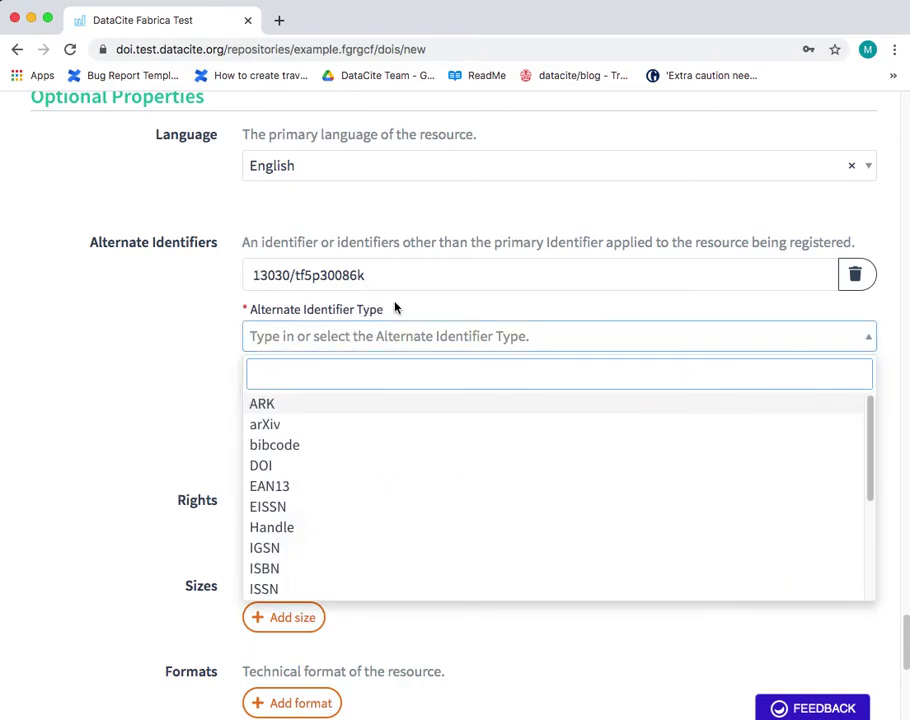
{"action": "left_click", "coordinate": [308, 411]}
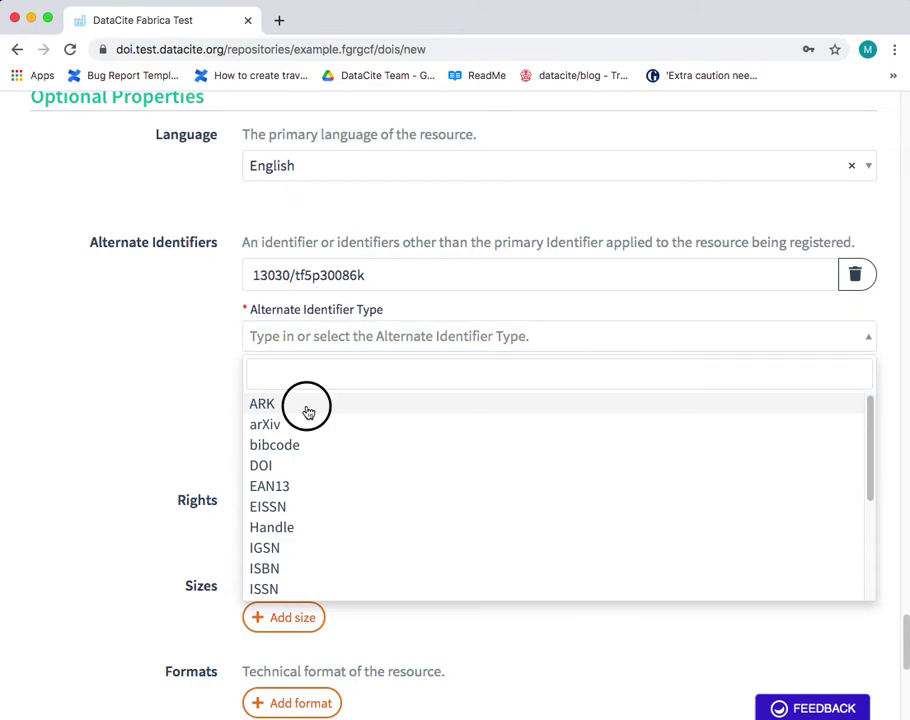
{"action": "scroll", "coordinate": [308, 412], "scroll_direction": "down", "scroll_amount": 3}
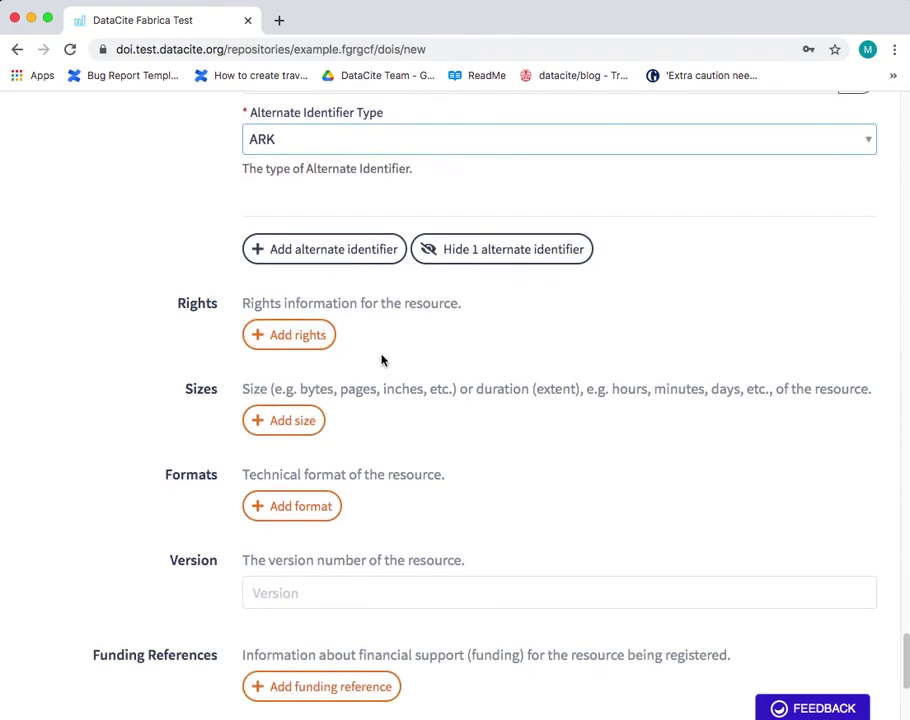
Add a rights entry choosing the standard license Academic Free License v1.1
{"action": "left_click", "coordinate": [266, 333]}
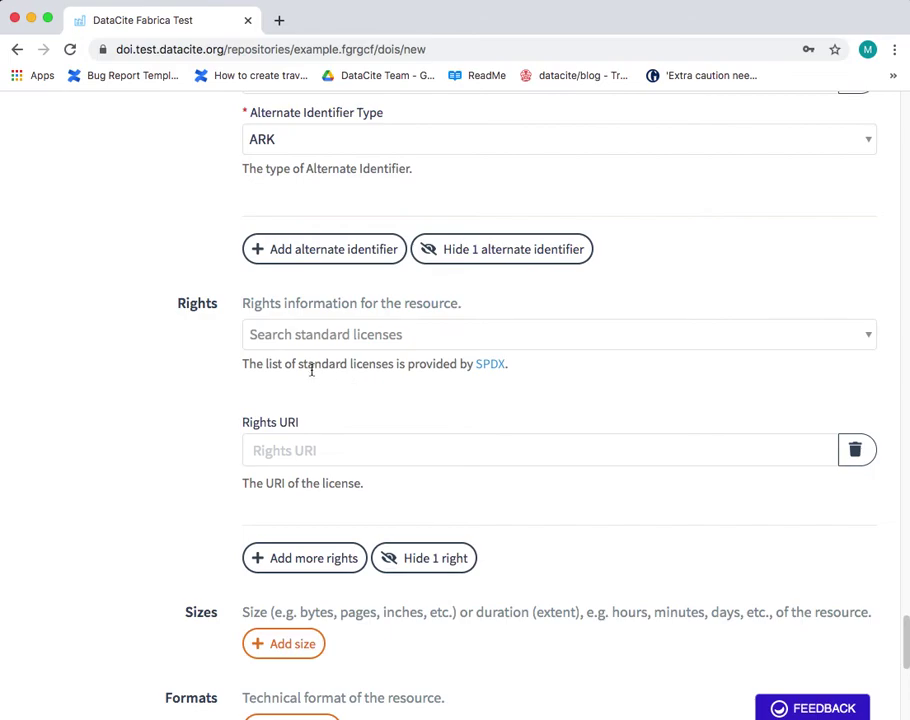
{"action": "left_click", "coordinate": [411, 345]}
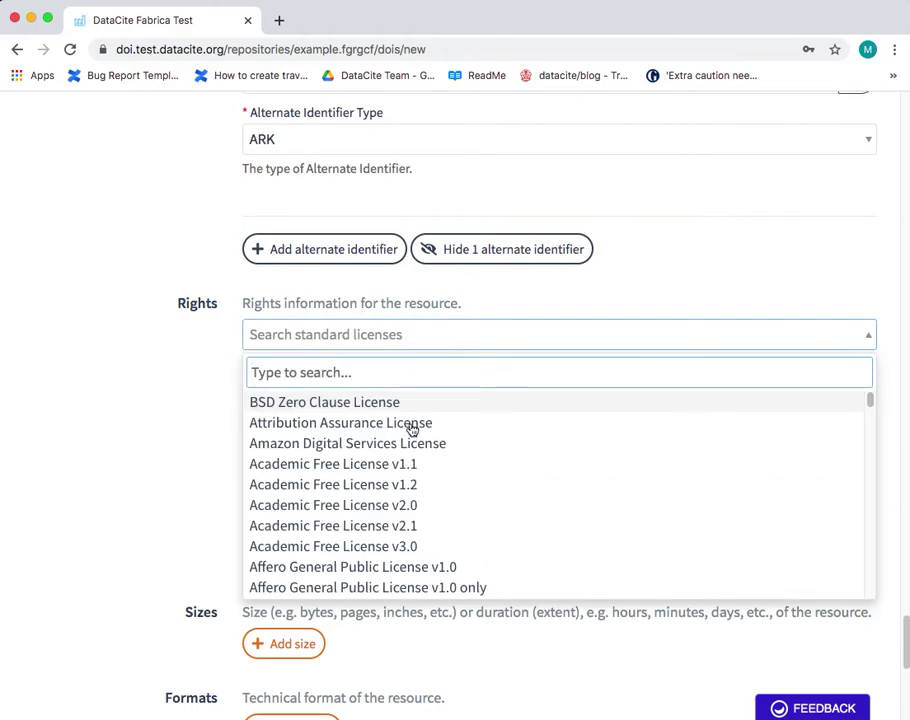
{"action": "left_click", "coordinate": [415, 466]}
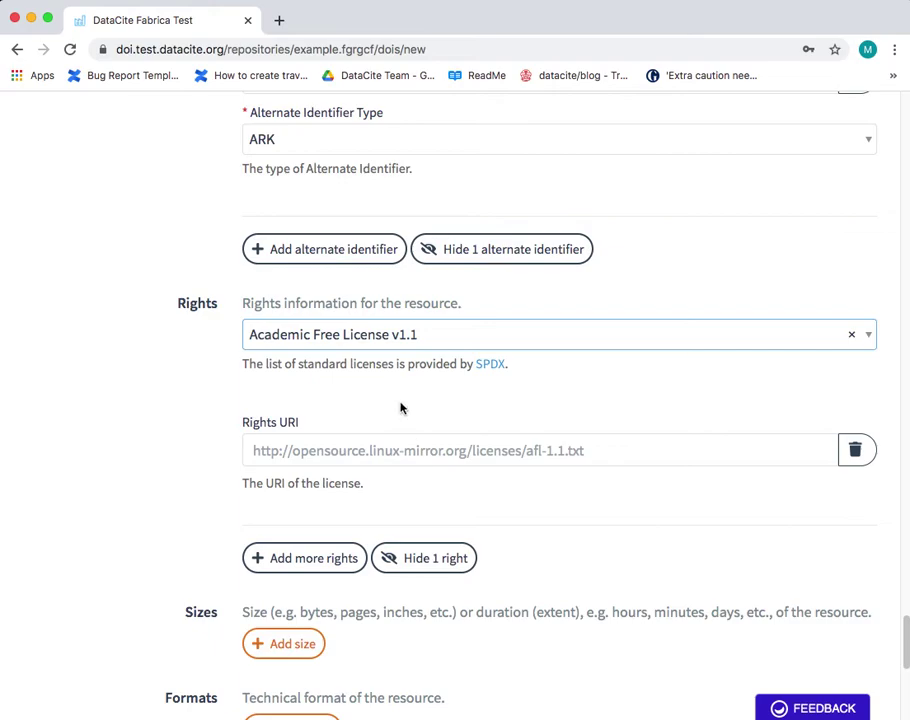
{"action": "left_click", "coordinate": [396, 401]}
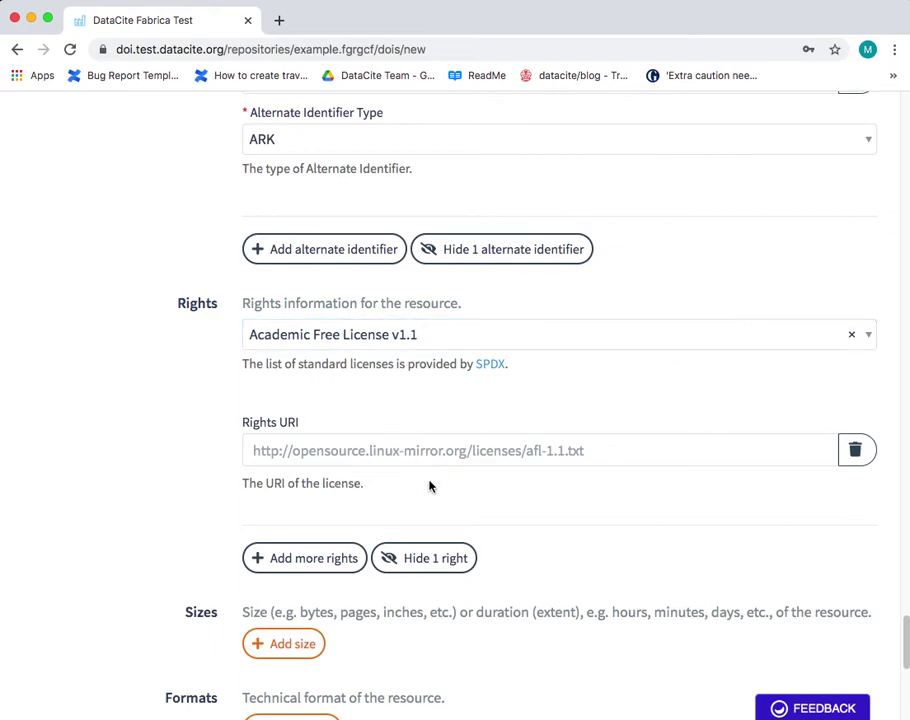
{"action": "scroll", "coordinate": [430, 487], "scroll_direction": "down", "scroll_amount": 2}
{"action": "scroll", "coordinate": [430, 487], "scroll_direction": "down", "scroll_amount": 2}
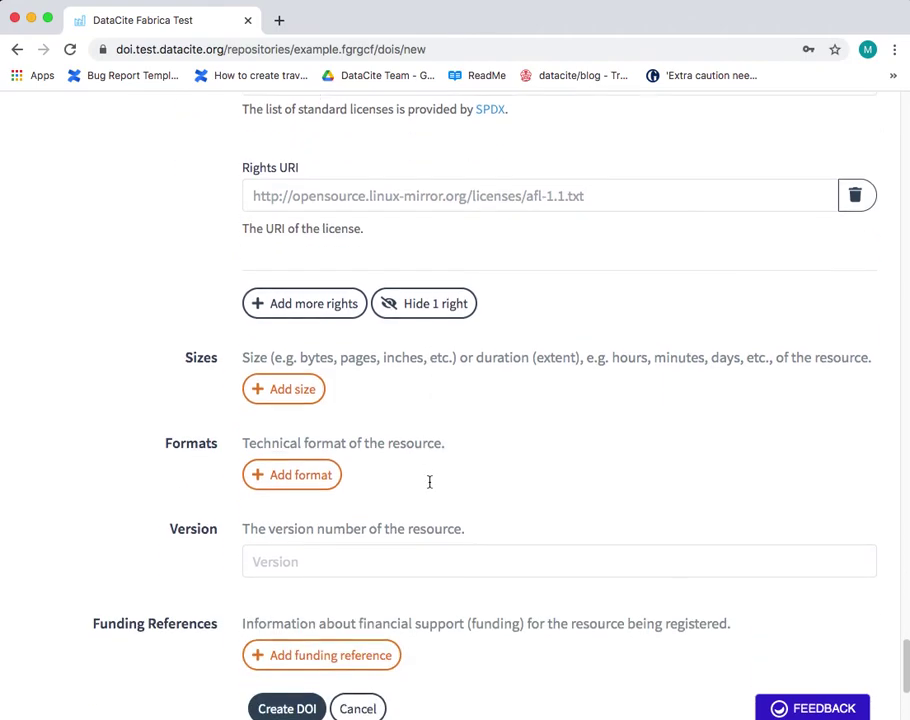
Add a size entry of '6 bytes' for the resource
{"action": "left_click", "coordinate": [283, 386]}
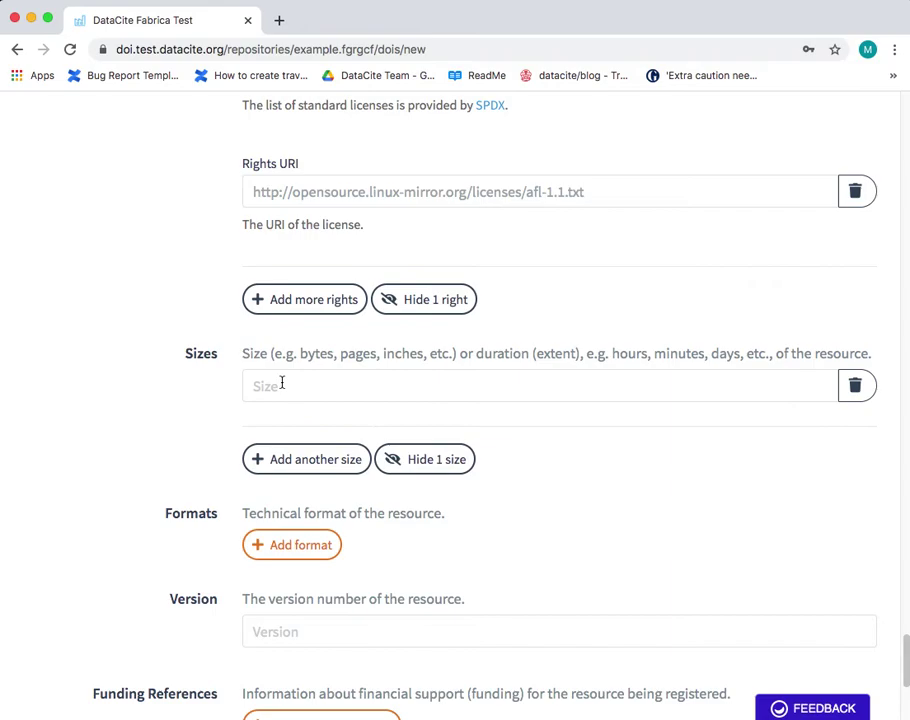
{"action": "type", "text": "6"}
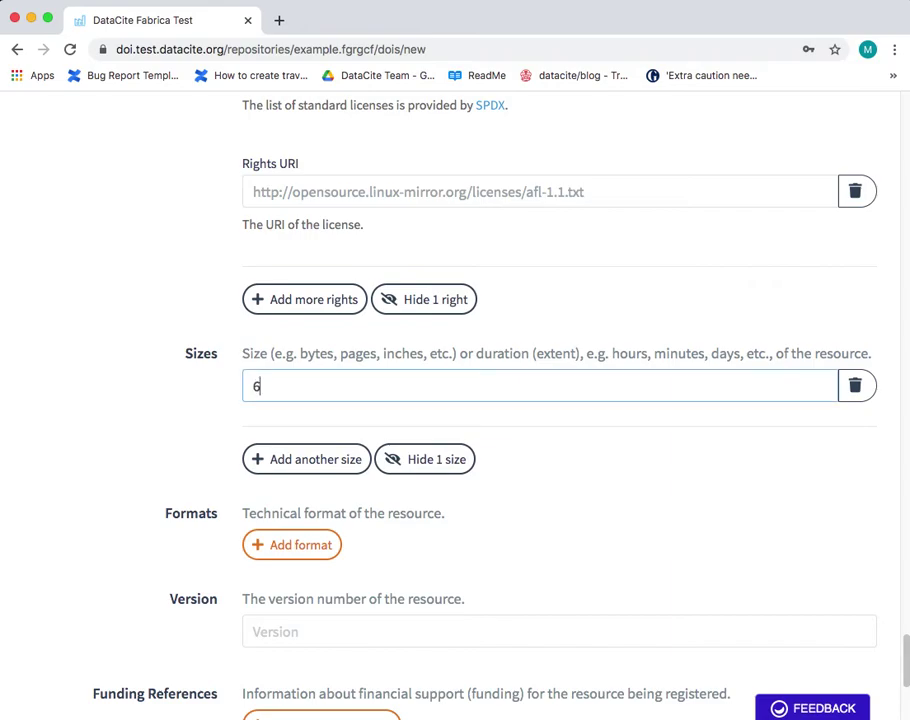
{"action": "type", "text": " bytes"}
{"action": "left_click", "coordinate": [216, 410]}
{"action": "scroll", "coordinate": [216, 410], "scroll_direction": "down", "scroll_amount": 3}
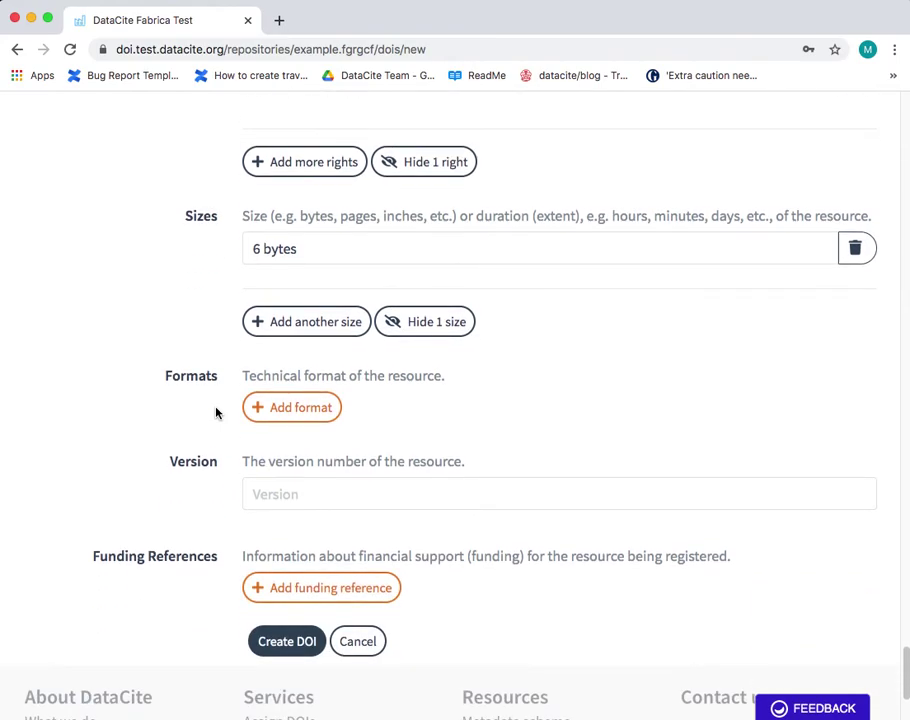
{"action": "scroll", "coordinate": [407, 414], "scroll_direction": "down", "scroll_amount": 2}
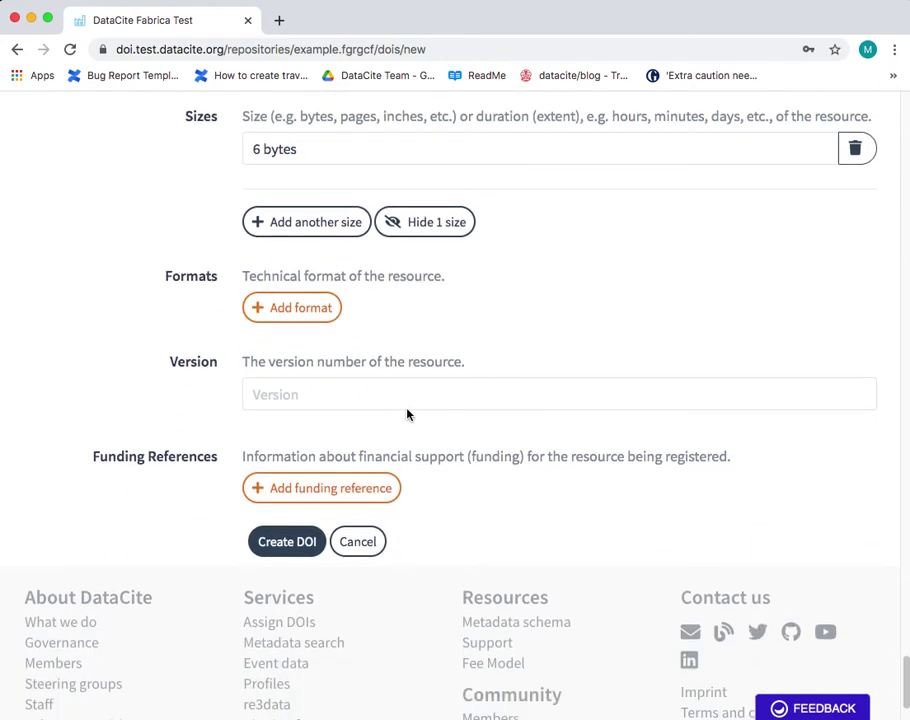
Add a format entry 'CSV'
{"action": "left_click", "coordinate": [293, 312]}
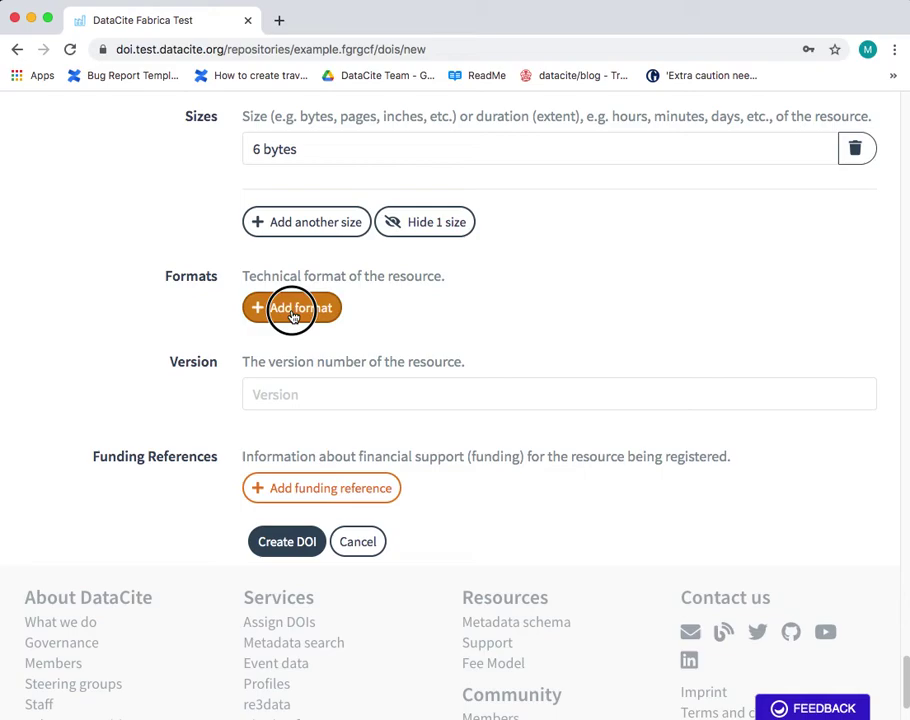
{"action": "left_click", "coordinate": [292, 310]}
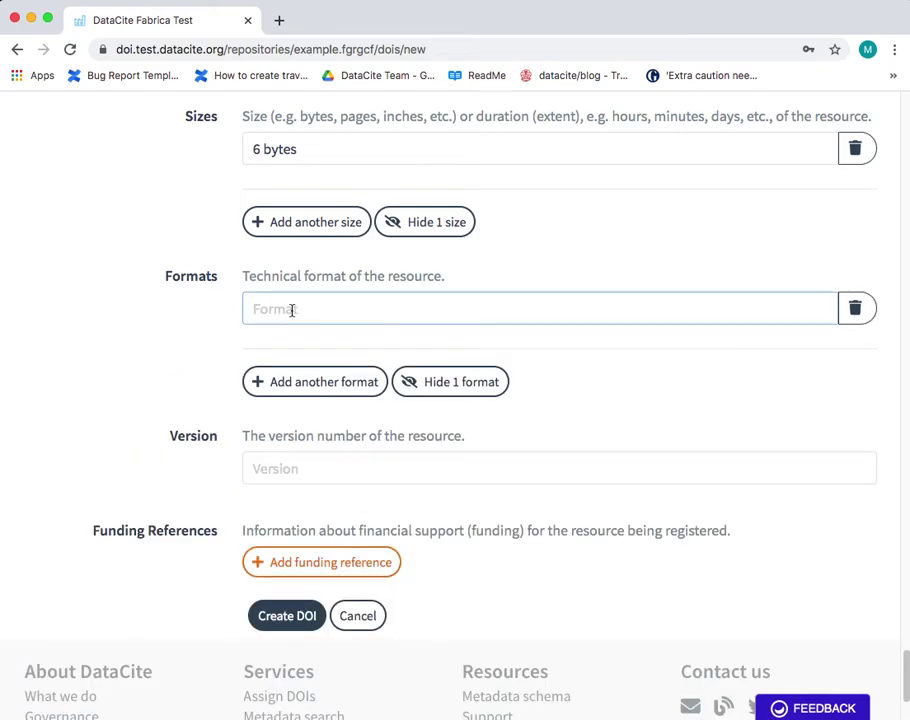
{"action": "type", "text": "CSV"}
{"action": "left_click", "coordinate": [223, 353]}
{"action": "scroll", "coordinate": [223, 353], "scroll_direction": "down", "scroll_amount": 3}
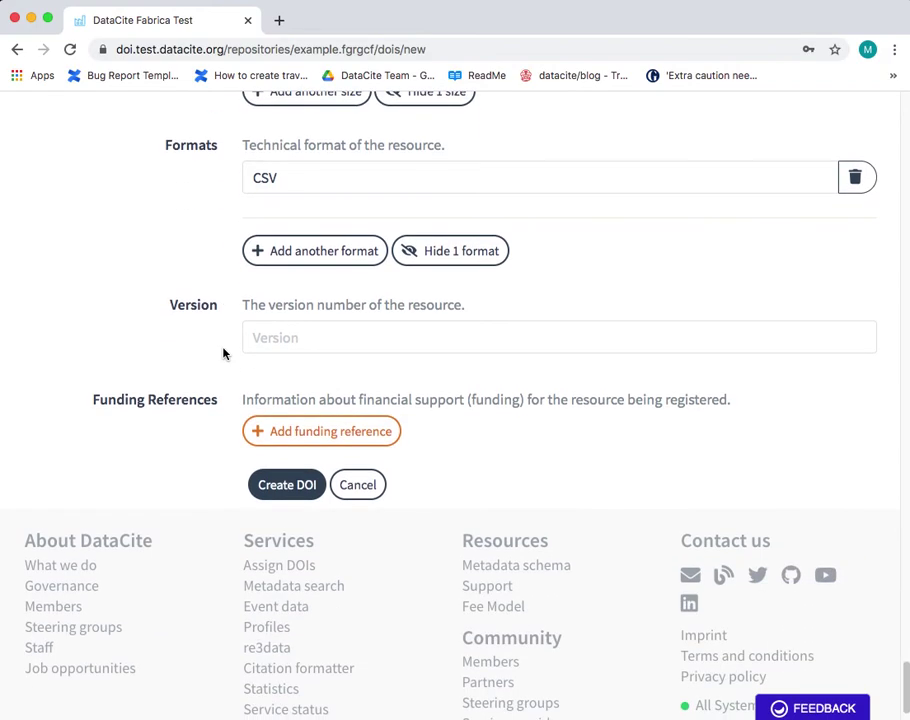
Set the resource version to 1
{"action": "left_click", "coordinate": [280, 338]}
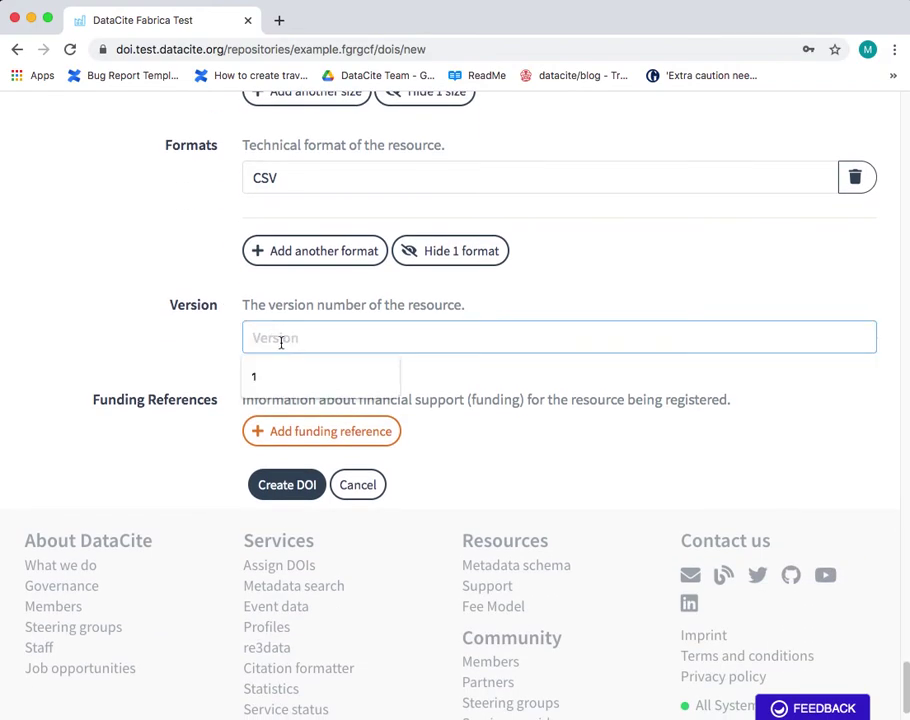
{"action": "type", "text": "1"}
{"action": "left_click", "coordinate": [225, 364]}
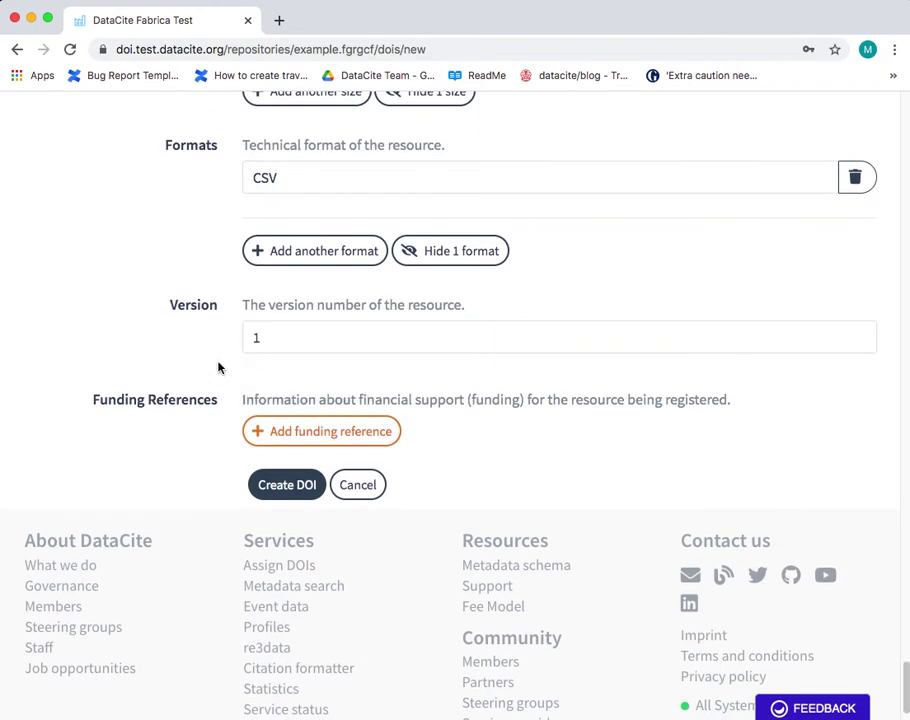
Add a funding reference, searching 'h2020' and choosing H2020 Research Infrastructures as funder
{"action": "left_click", "coordinate": [313, 443]}
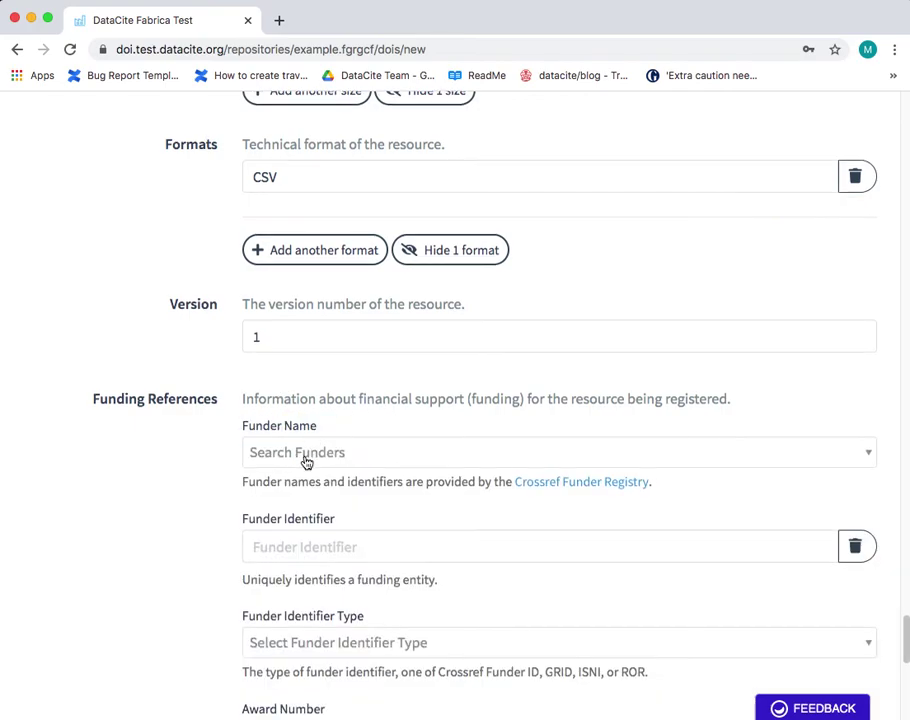
{"action": "scroll", "coordinate": [305, 460], "scroll_direction": "down", "scroll_amount": 3}
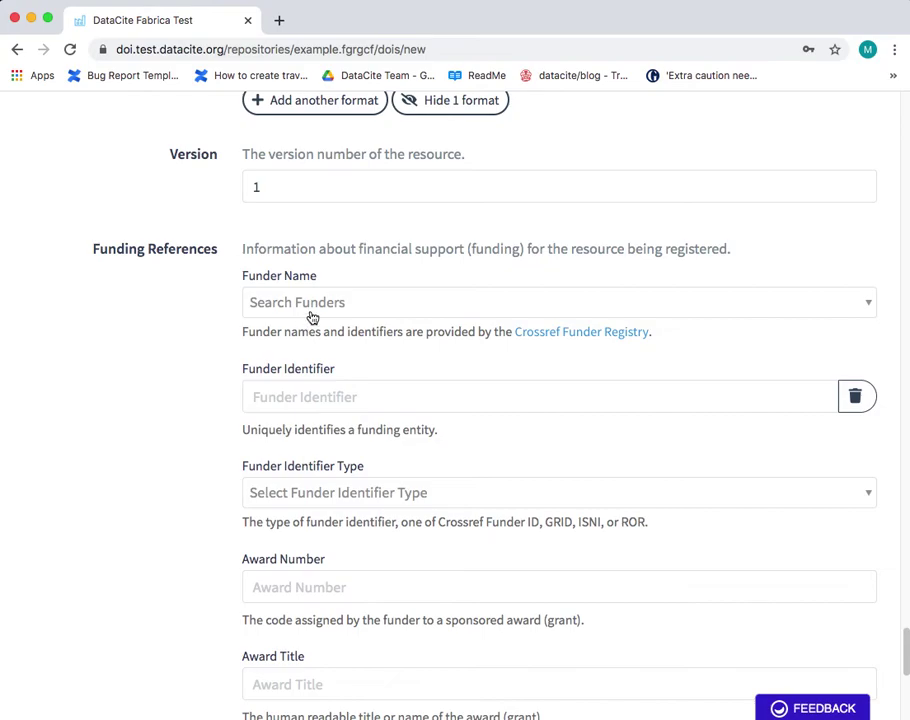
{"action": "left_click", "coordinate": [316, 302]}
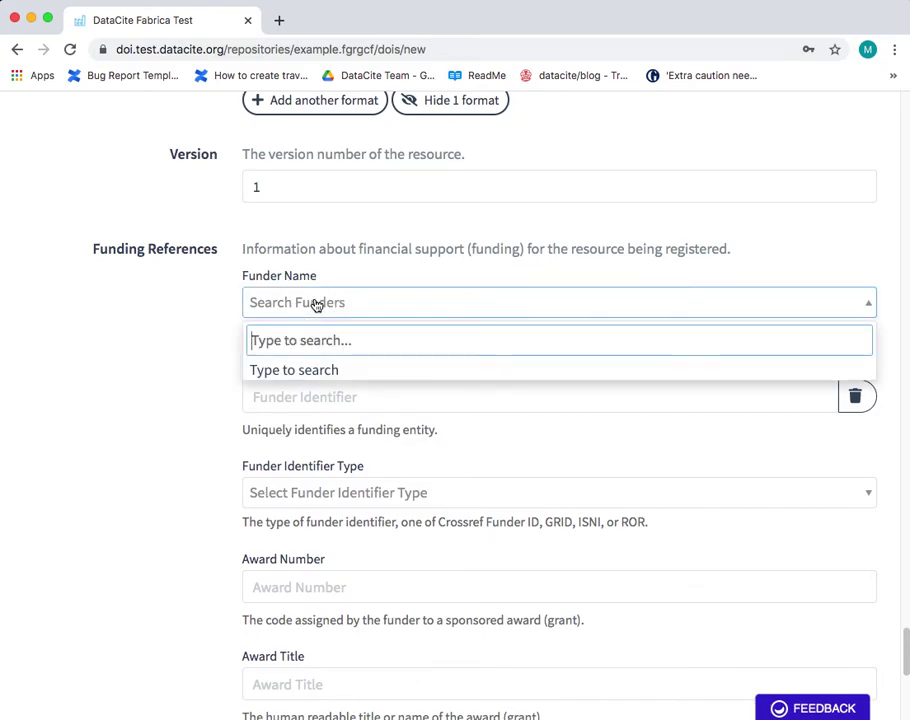
{"action": "type", "text": "h2"}
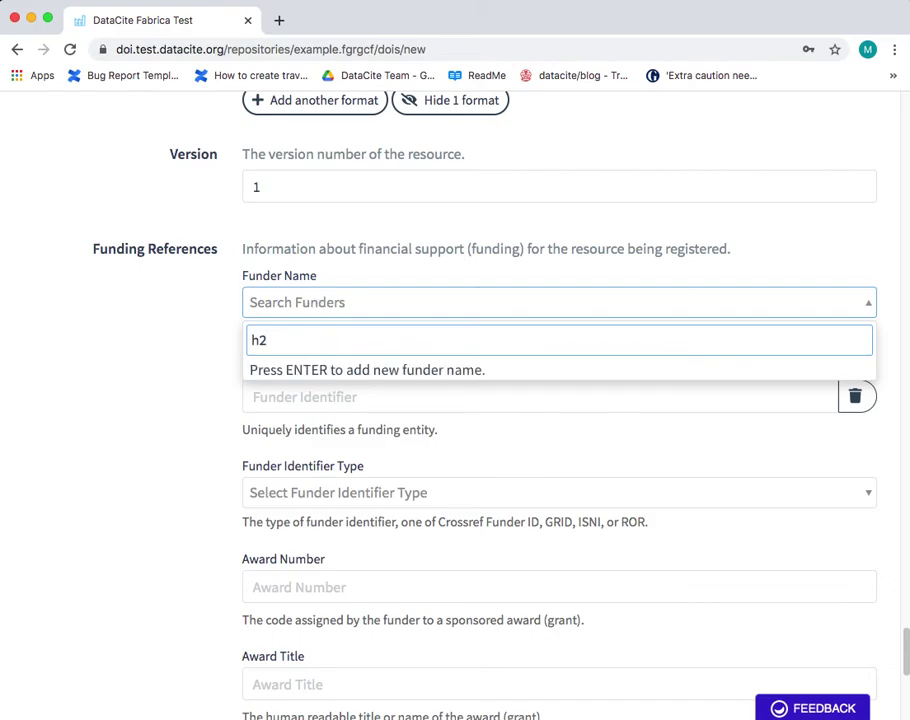
{"action": "type", "text": "020"}
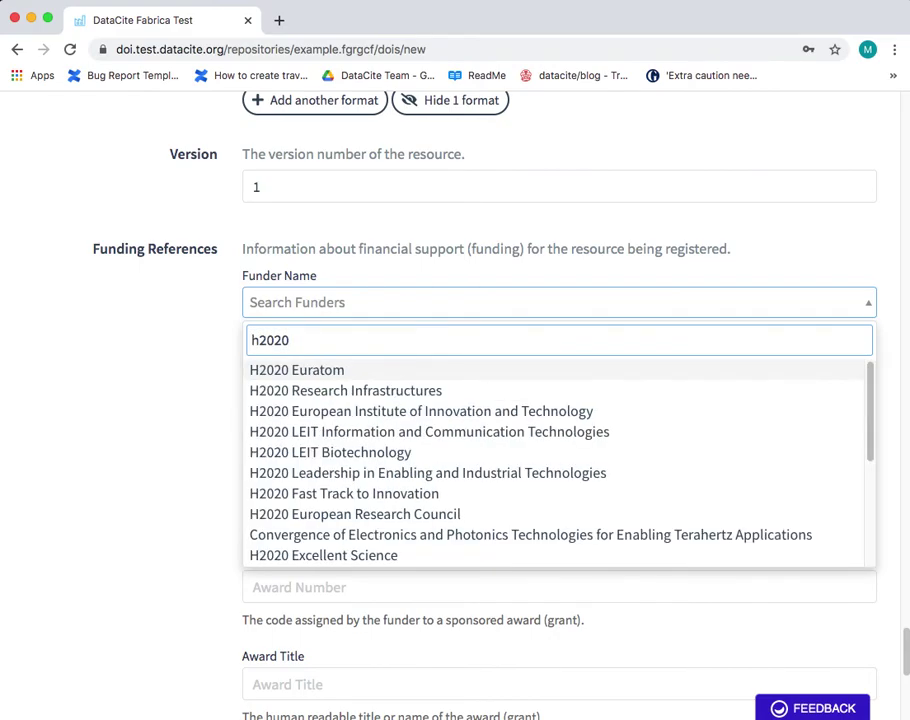
{"action": "left_click", "coordinate": [344, 393]}
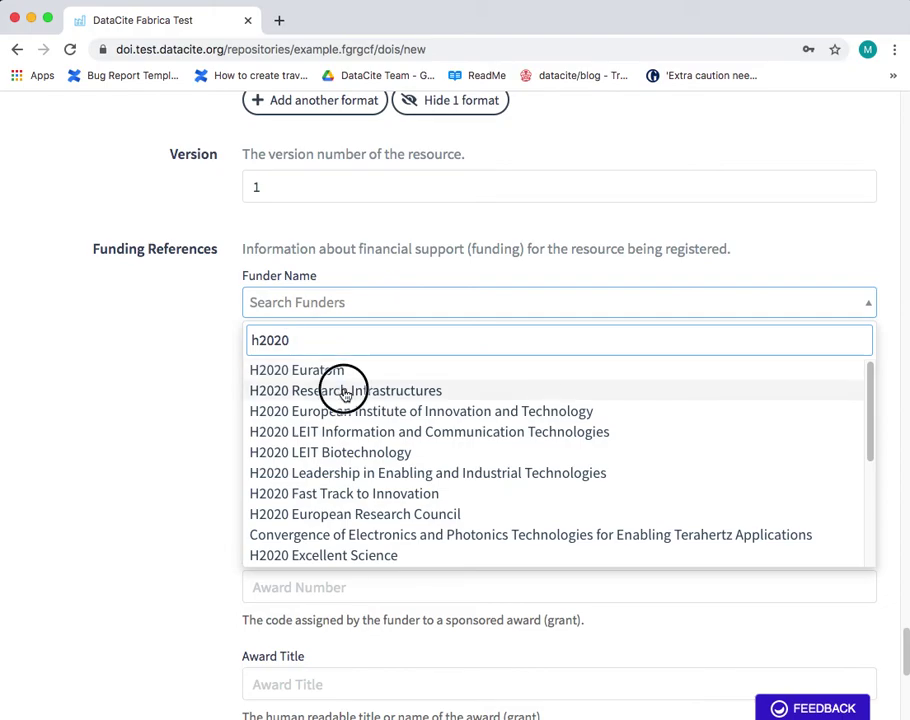
{"action": "scroll", "coordinate": [367, 367], "scroll_direction": "down", "scroll_amount": 2}
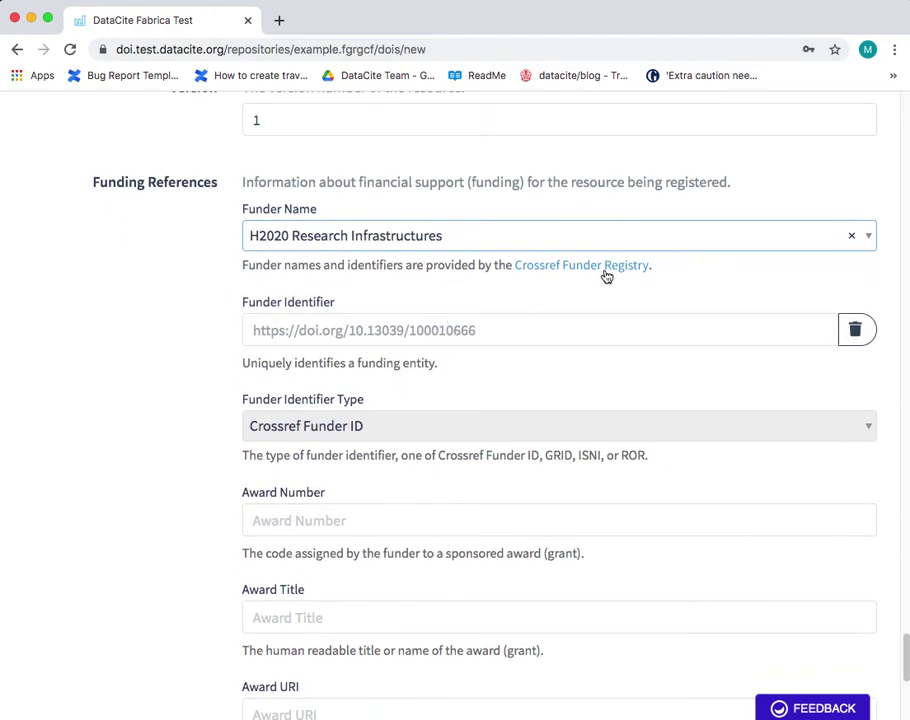
{"action": "left_click_drag", "start_coordinate": [670, 270], "coordinate": [514, 266]}
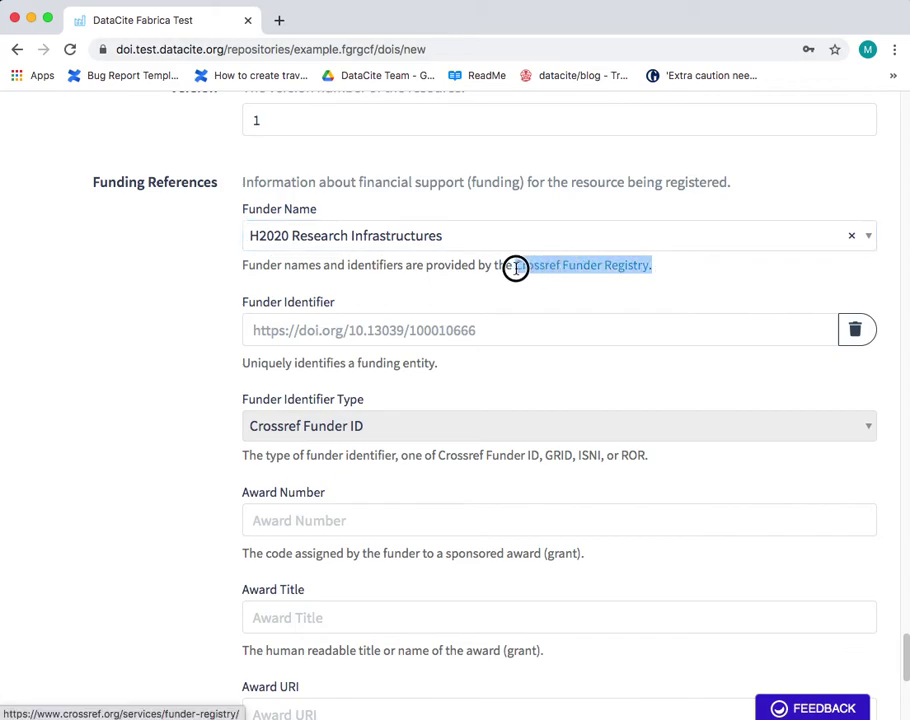
{"action": "left_click", "coordinate": [483, 315]}
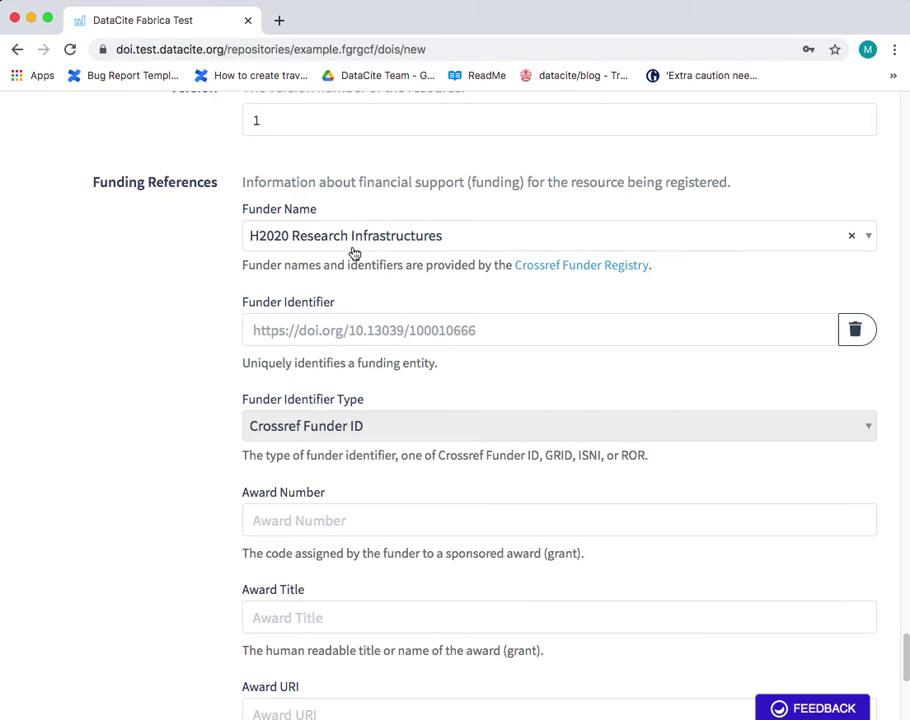
{"action": "scroll", "coordinate": [451, 368], "scroll_direction": "down", "scroll_amount": 1}
{"action": "scroll", "coordinate": [451, 368], "scroll_direction": "down", "scroll_amount": 2}
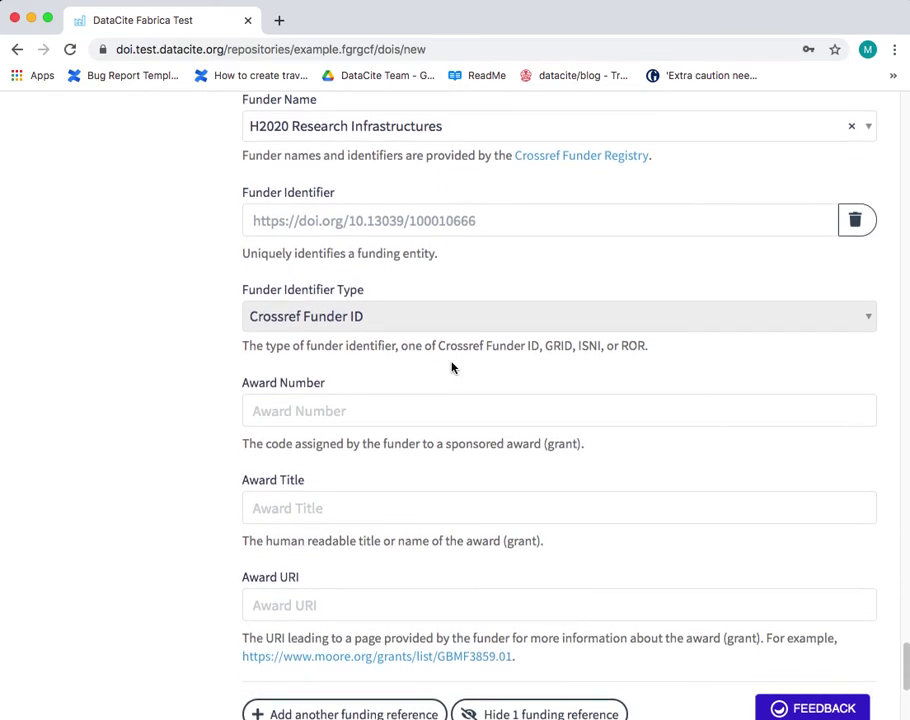
Copy GBMF3859.01 from the example link into the Award Number field
{"action": "left_click", "coordinate": [392, 371]}
{"action": "scroll", "coordinate": [392, 372], "scroll_direction": "down", "scroll_amount": 1}
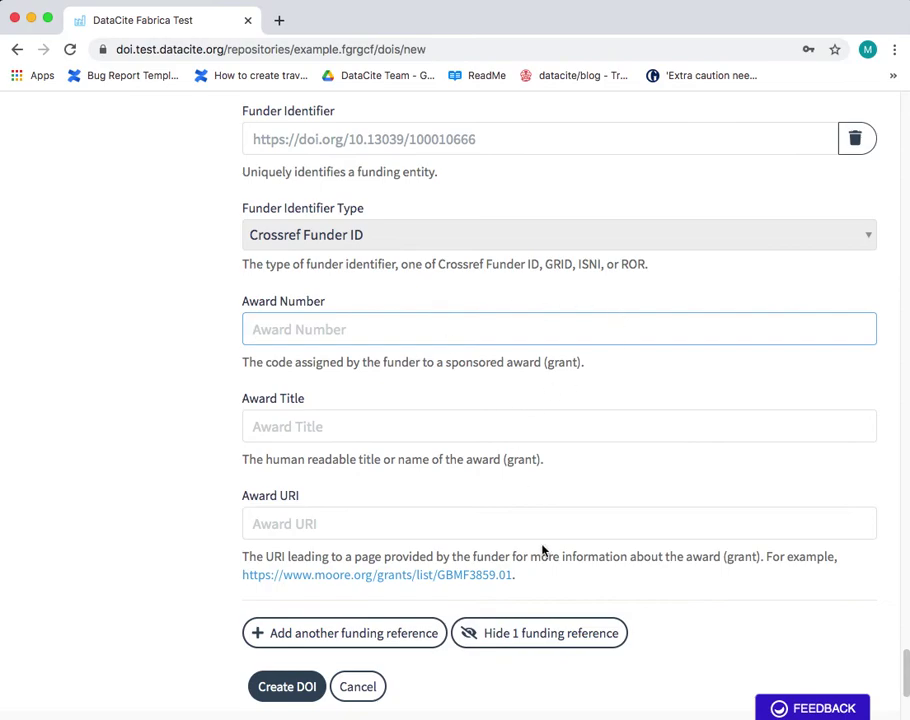
{"action": "left_click_drag", "start_coordinate": [512, 573], "coordinate": [439, 575]}
{"action": "key", "text": "super+c"}
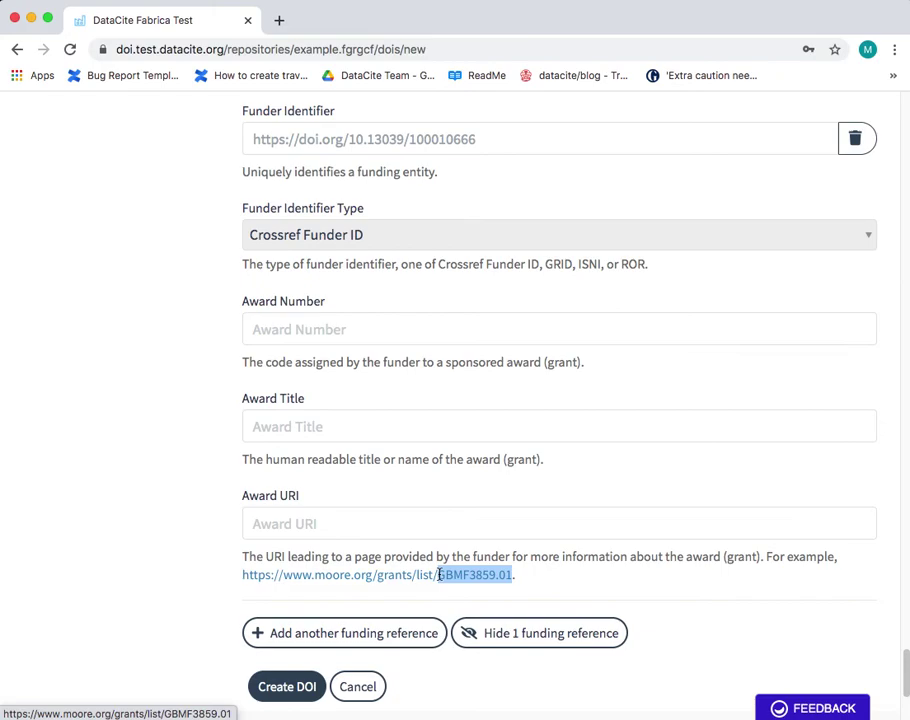
{"action": "left_click", "coordinate": [317, 321]}
{"action": "key", "text": "super+v"}
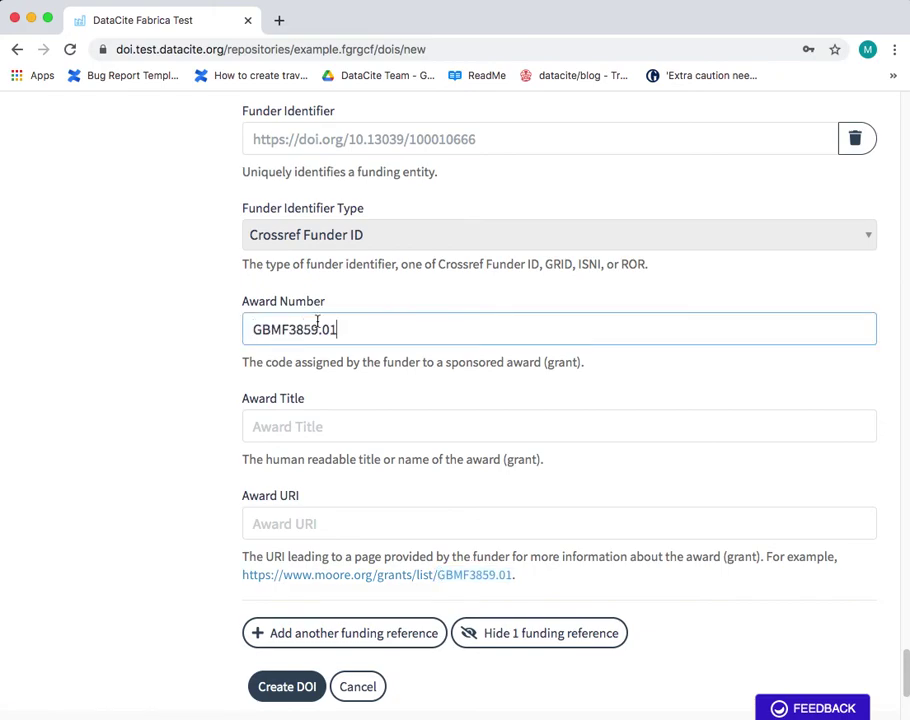
{"action": "left_click", "coordinate": [335, 387]}
{"action": "scroll", "coordinate": [335, 387], "scroll_direction": "down", "scroll_amount": 2}
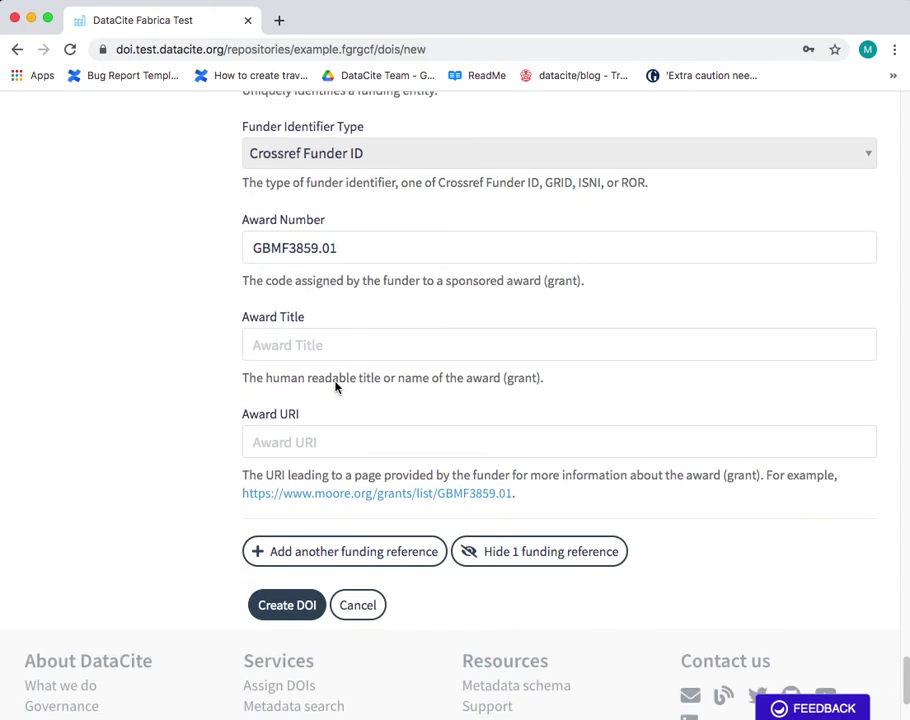
Enter 'The title grant' as the award title
{"action": "left_click", "coordinate": [332, 344]}
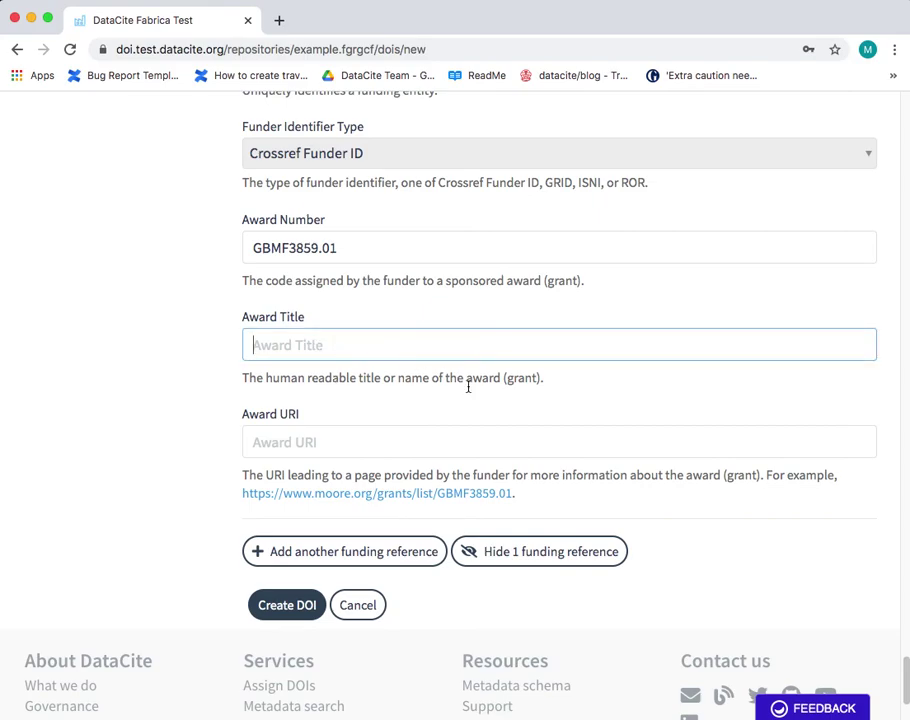
{"action": "type", "text": "The title grant"}
{"action": "left_click", "coordinate": [502, 402]}
{"action": "scroll", "coordinate": [503, 408], "scroll_direction": "down", "scroll_amount": 1}
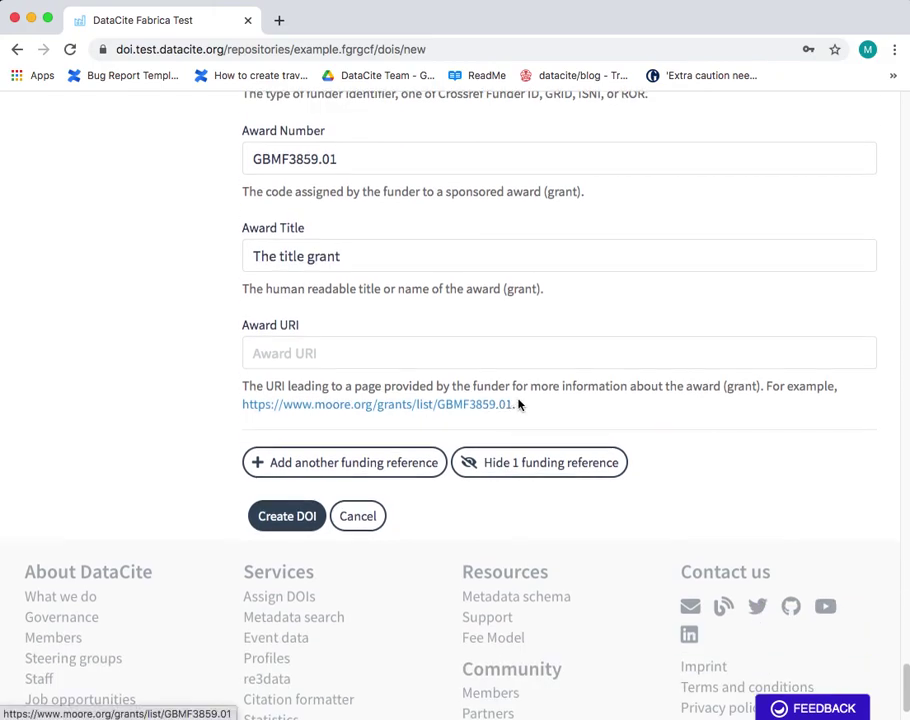
{"action": "mouse_move", "coordinate": [511, 402]}
{"action": "left_mouse_down"}
{"action": "mouse_move", "coordinate": [230, 414]}
{"action": "mouse_move", "coordinate": [234, 402]}
{"action": "mouse_move", "coordinate": [467, 412]}
{"action": "mouse_move", "coordinate": [512, 403]}
{"action": "left_mouse_up"}
{"action": "key", "text": "super+c"}
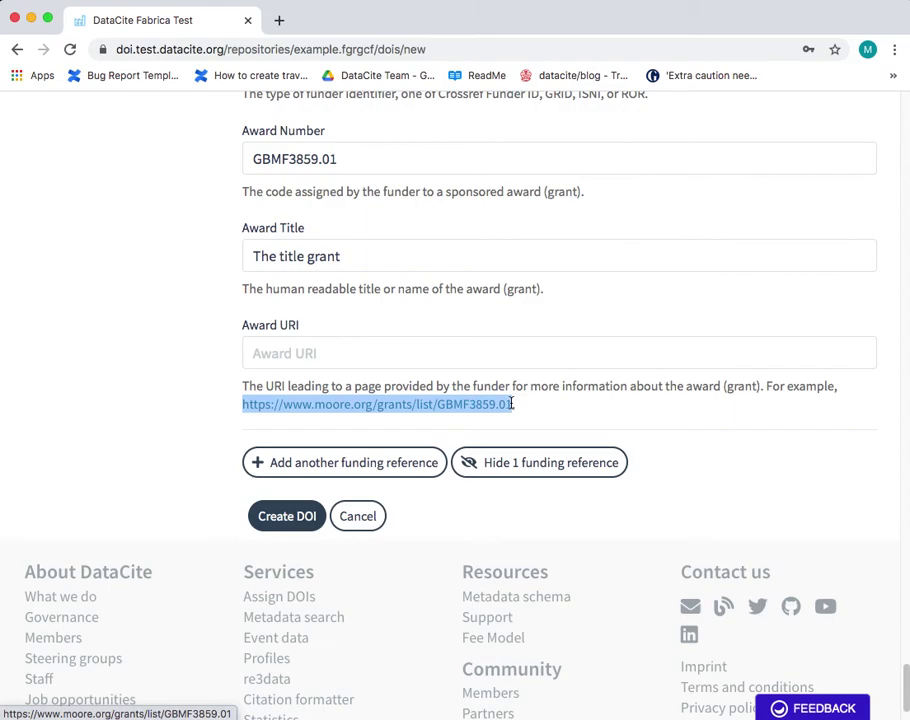
{"action": "left_click", "coordinate": [418, 344]}
{"action": "key", "text": "super+v"}
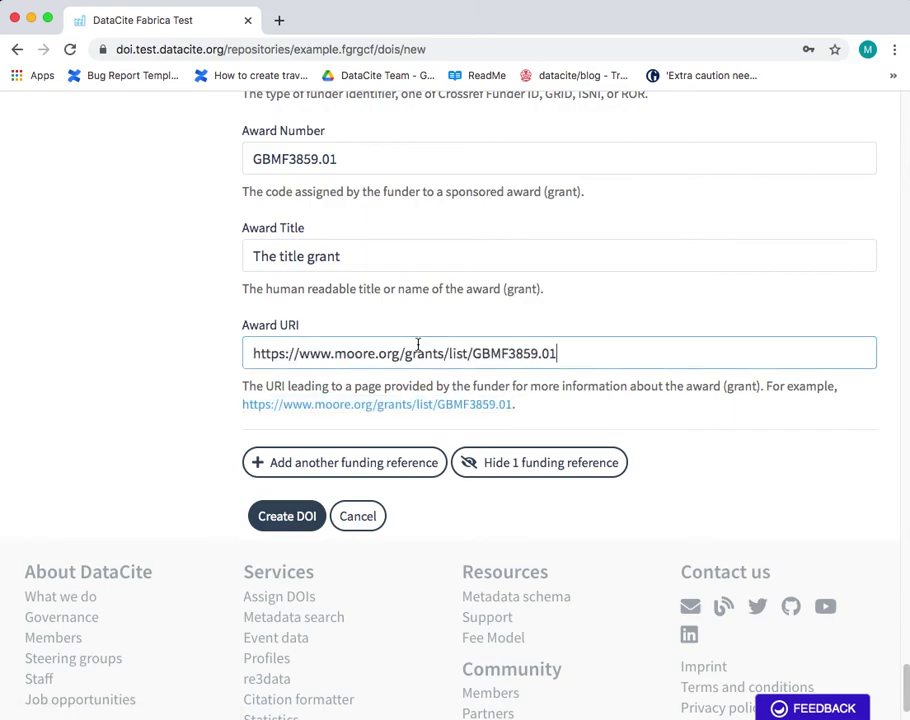
{"action": "left_click", "coordinate": [169, 352]}
{"action": "scroll", "coordinate": [169, 352], "scroll_direction": "down", "scroll_amount": 2}
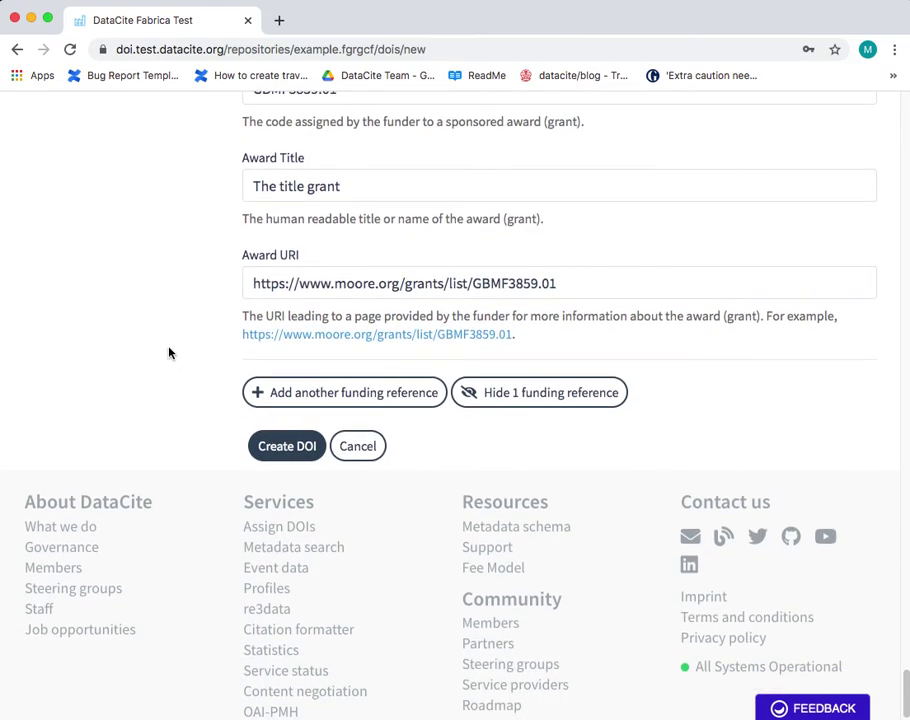
{"action": "scroll", "coordinate": [169, 352], "scroll_direction": "down", "scroll_amount": 1}
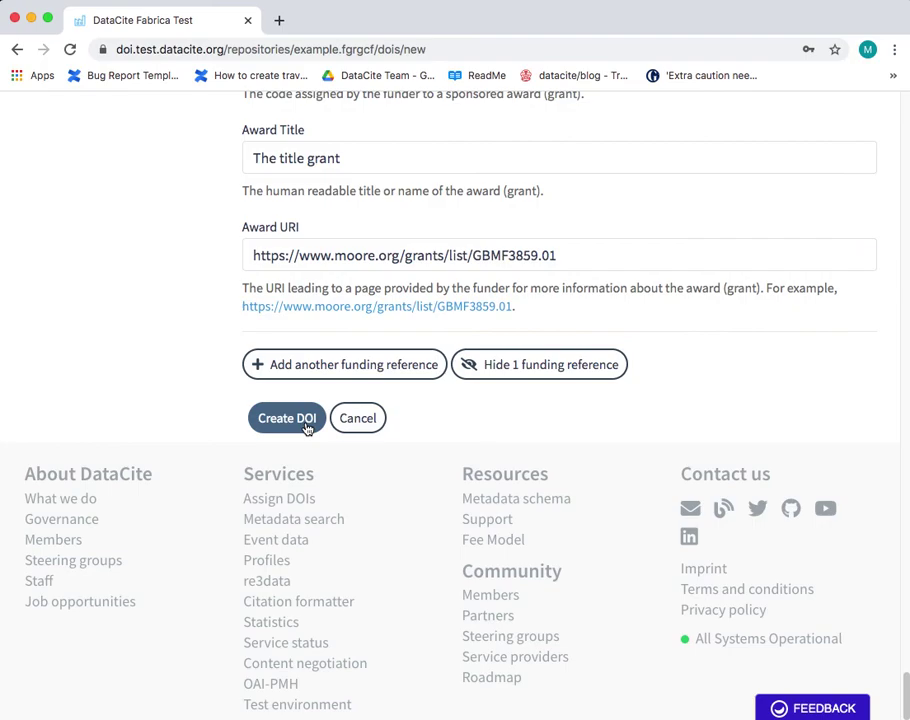
Create the draft DOI 10.80261/5qtr-yf28 and open its Update DOI (Form) page
{"action": "left_click", "coordinate": [307, 428]}
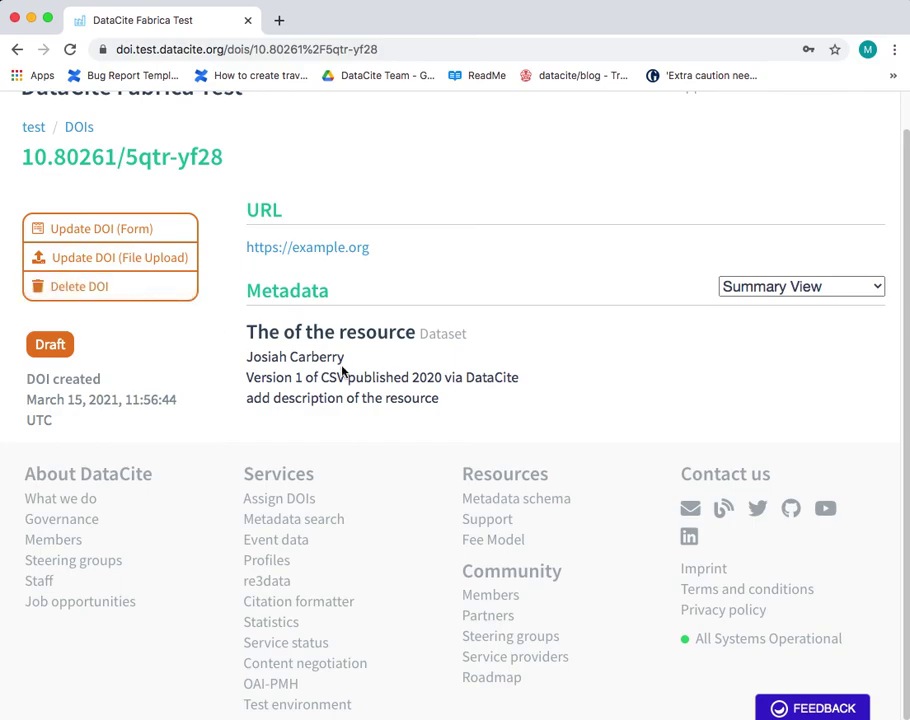
{"action": "left_click", "coordinate": [170, 230]}
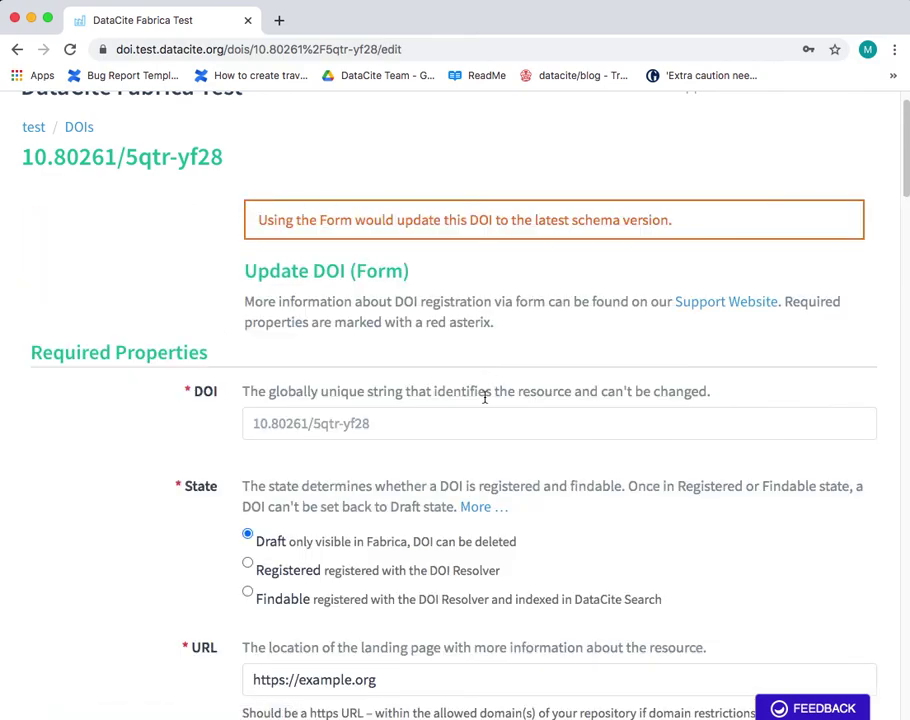
Switch DOI 10.80261/5qtr-yf28 to the Findable state and save the update to publish it
{"action": "scroll", "coordinate": [484, 396], "scroll_direction": "down", "scroll_amount": 2}
{"action": "scroll", "coordinate": [484, 396], "scroll_direction": "down", "scroll_amount": 1}
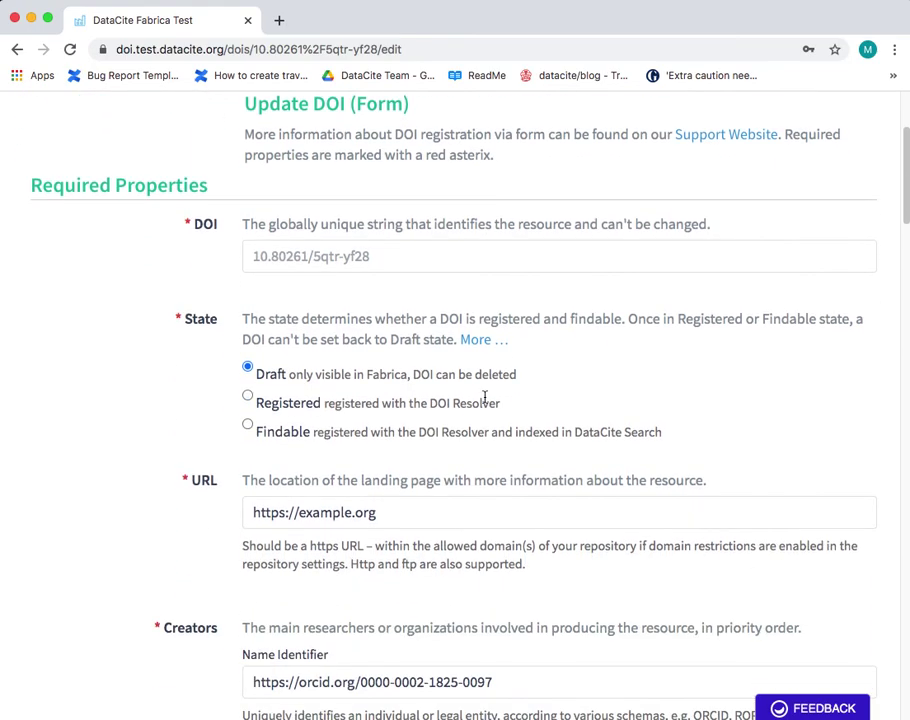
{"action": "left_click", "coordinate": [248, 427]}
{"action": "scroll", "coordinate": [386, 455], "scroll_direction": "down", "scroll_amount": 20}
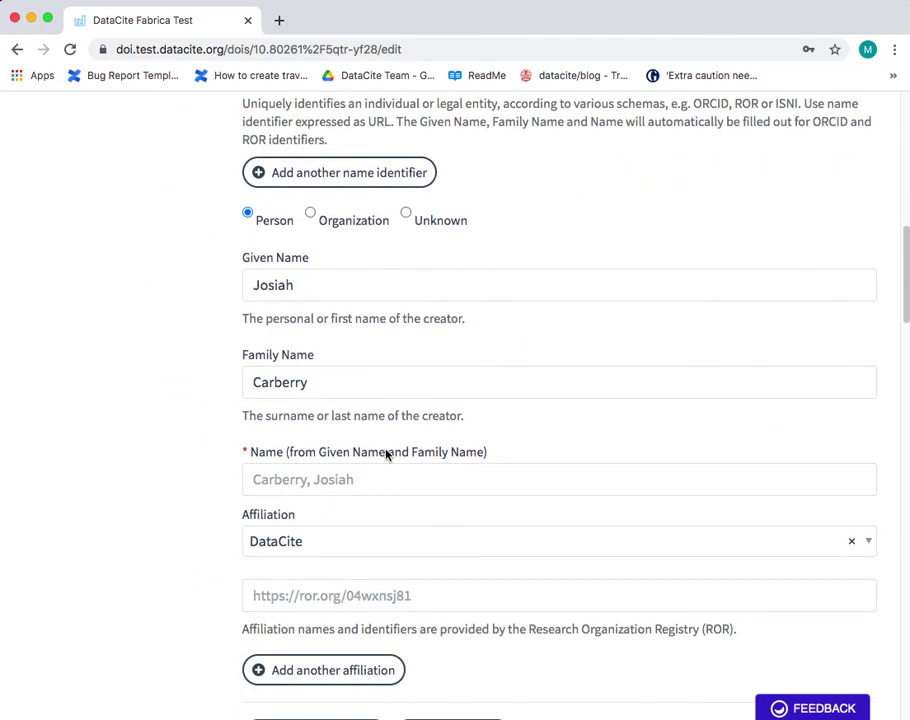
{"action": "scroll", "coordinate": [386, 455], "scroll_direction": "down", "scroll_amount": 10}
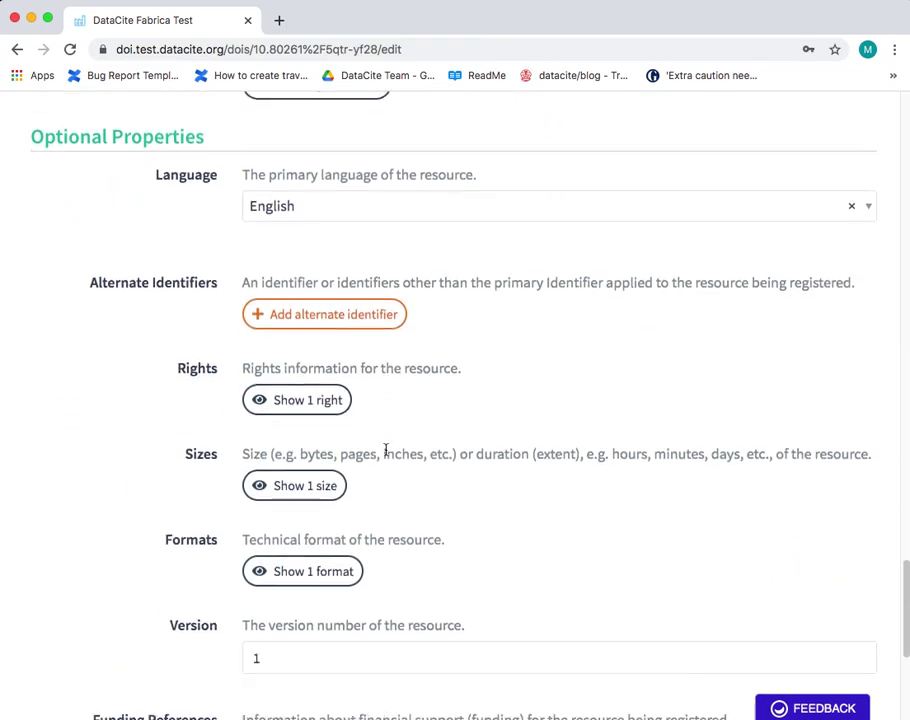
{"action": "left_click", "coordinate": [295, 425]}
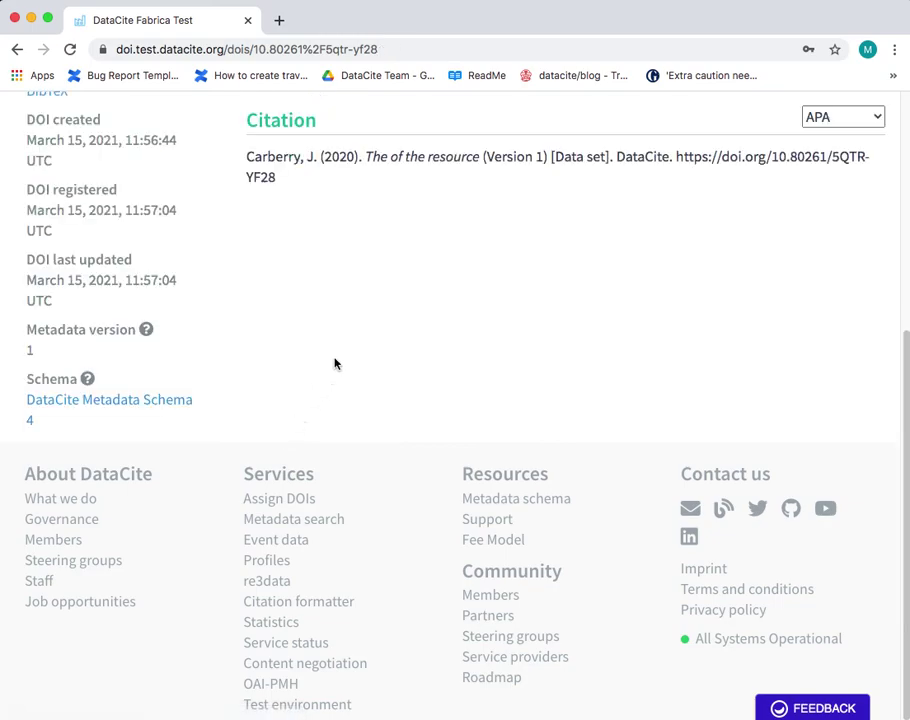
{"action": "scroll", "coordinate": [340, 360], "scroll_direction": "up", "scroll_amount": 3}
{"action": "scroll", "coordinate": [375, 325], "scroll_direction": "up", "scroll_amount": 2}
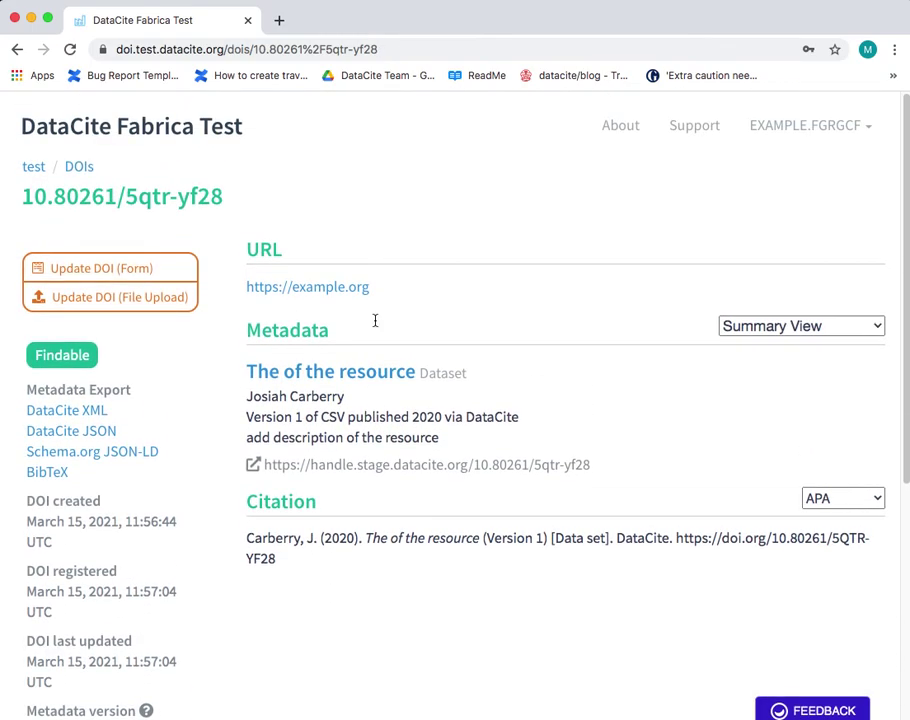